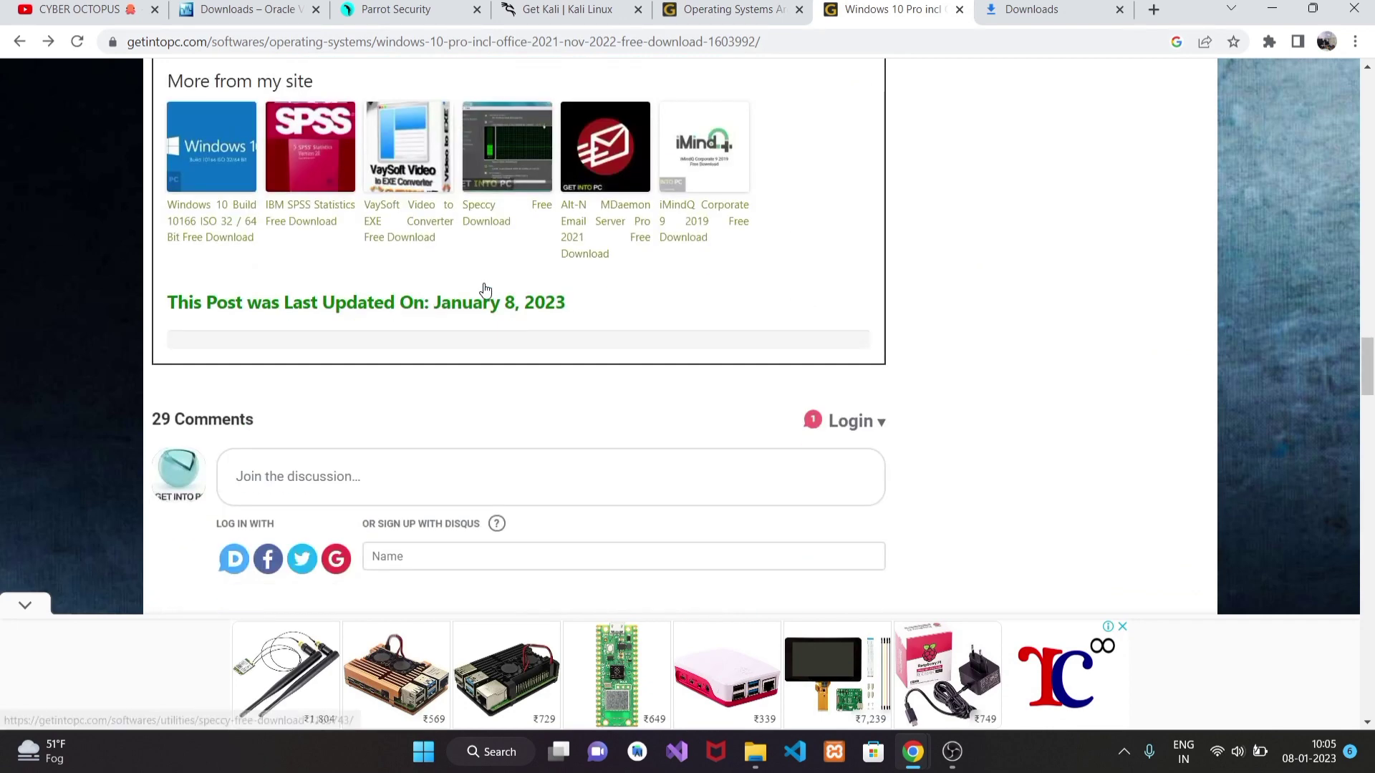
Step: Start the full setup download of Windows 10 Pro incl Office 2021 NOV 2022, and cancel it in the browser's download list
{"action": "scroll", "coordinate": [482, 287], "scroll_direction": "up", "scroll_amount": 4}
{"action": "scroll", "coordinate": [512, 375], "scroll_direction": "down", "scroll_amount": 8}
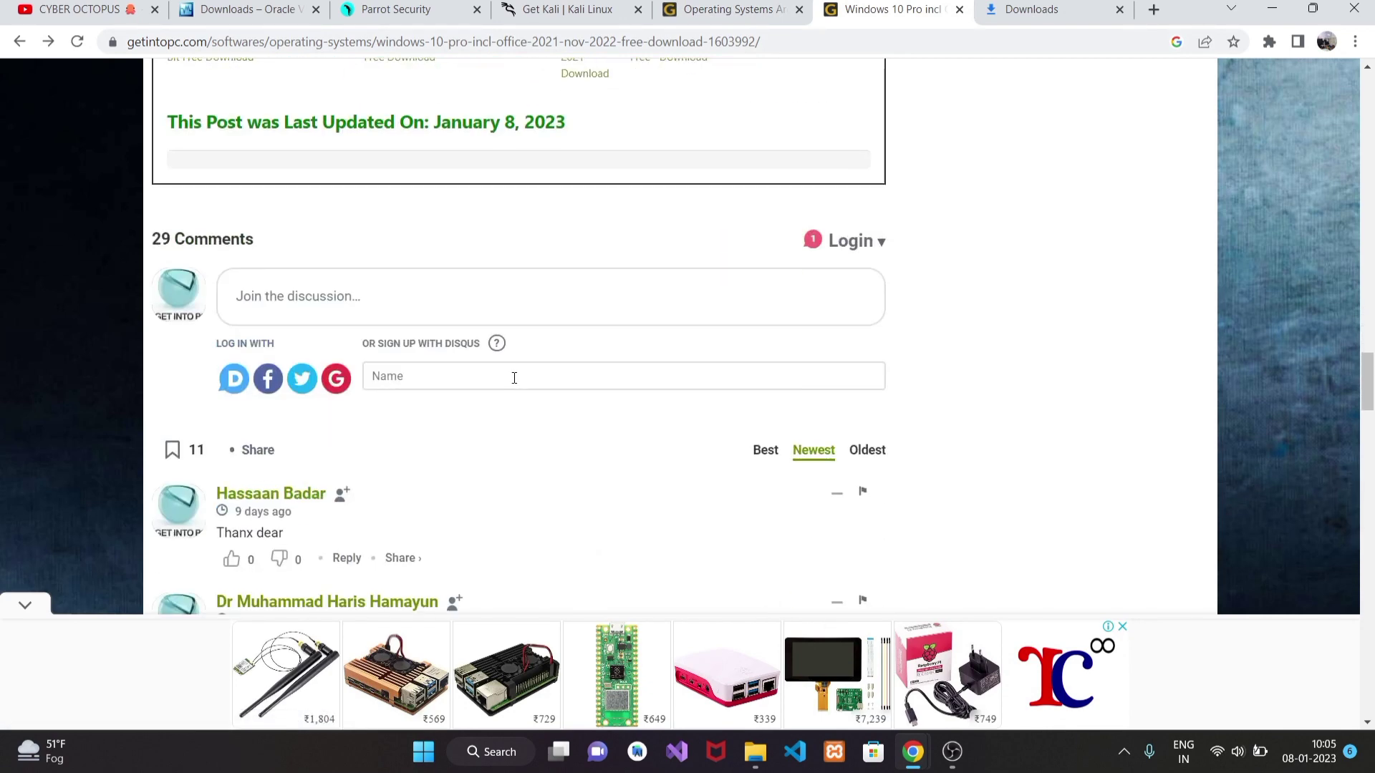
{"action": "scroll", "coordinate": [503, 380], "scroll_direction": "up", "scroll_amount": 7}
{"action": "scroll", "coordinate": [593, 228], "scroll_direction": "up", "scroll_amount": 2}
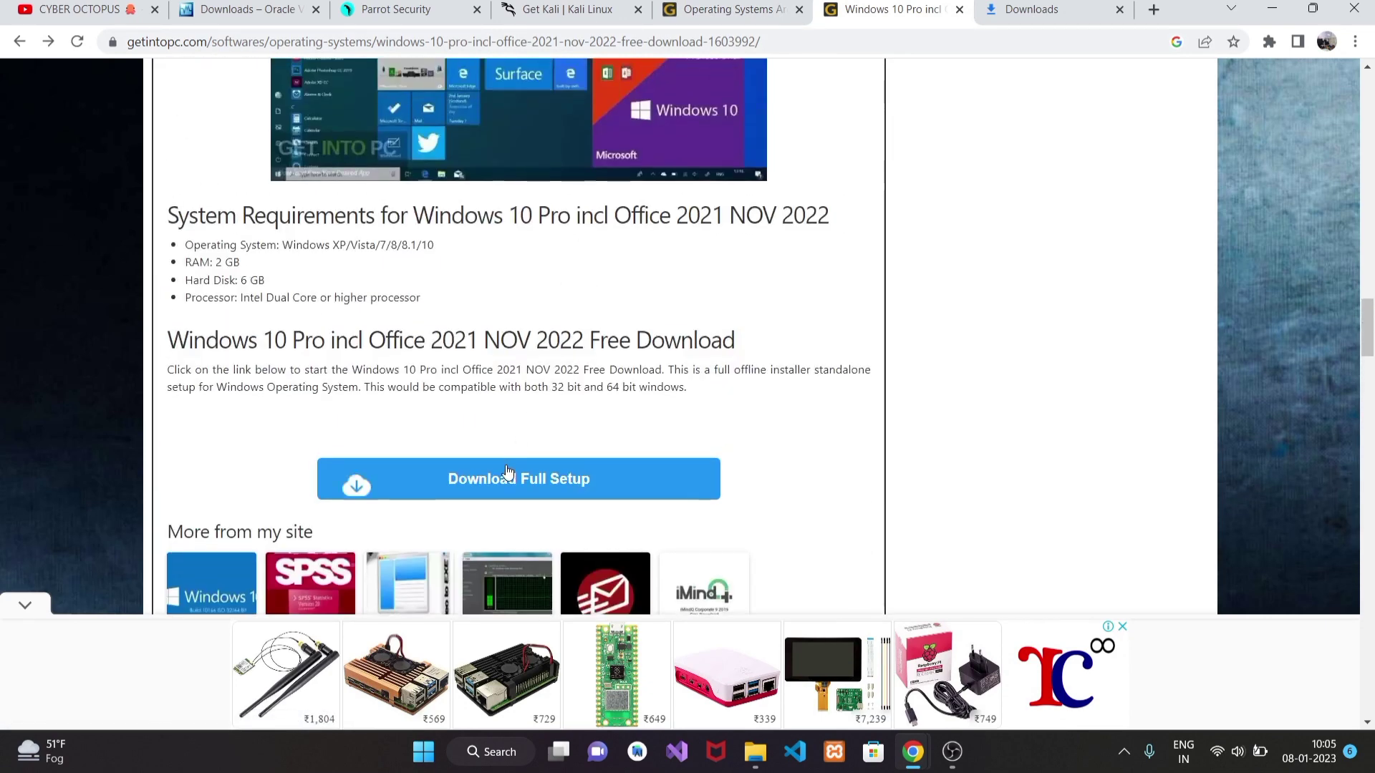
{"action": "left_click", "coordinate": [509, 479]}
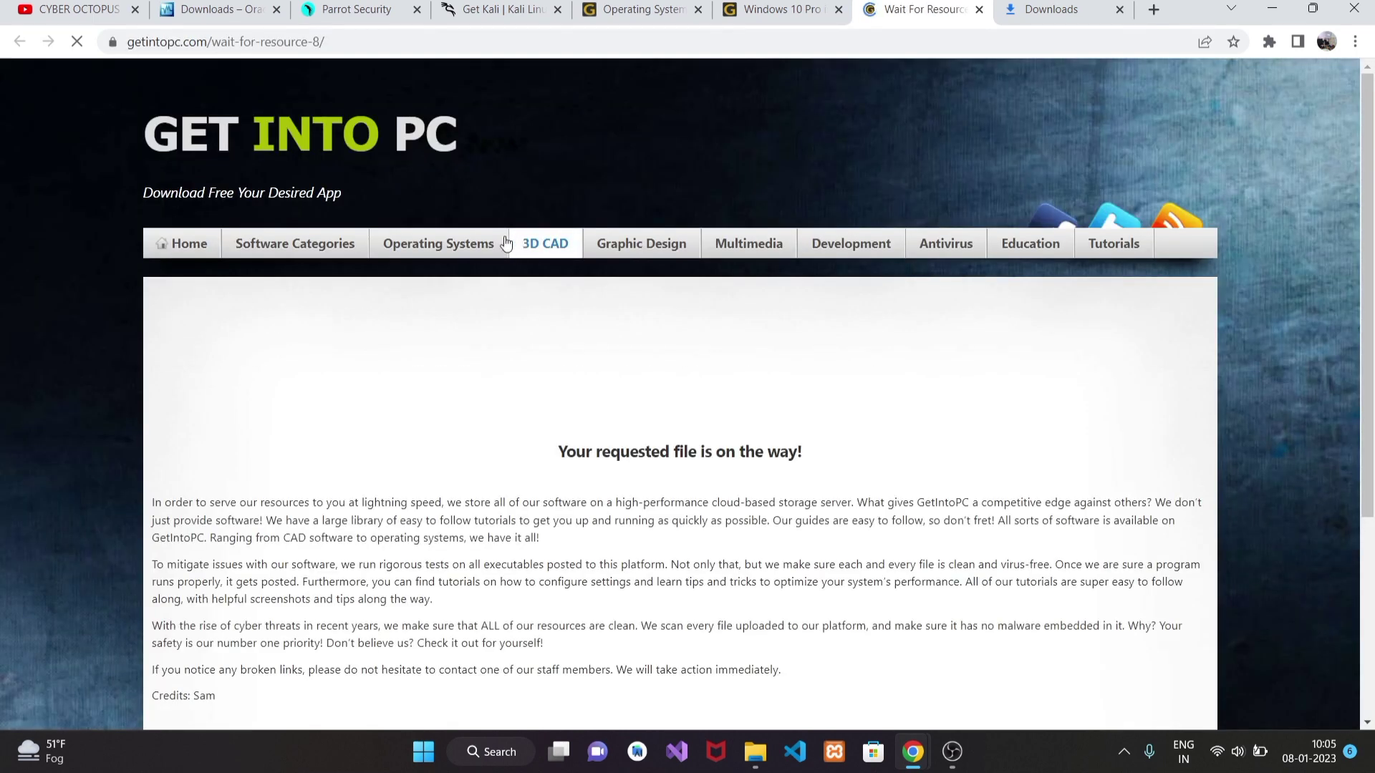
{"action": "scroll", "coordinate": [497, 289], "scroll_direction": "down", "scroll_amount": 4}
{"action": "scroll", "coordinate": [612, 280], "scroll_direction": "up", "scroll_amount": 2}
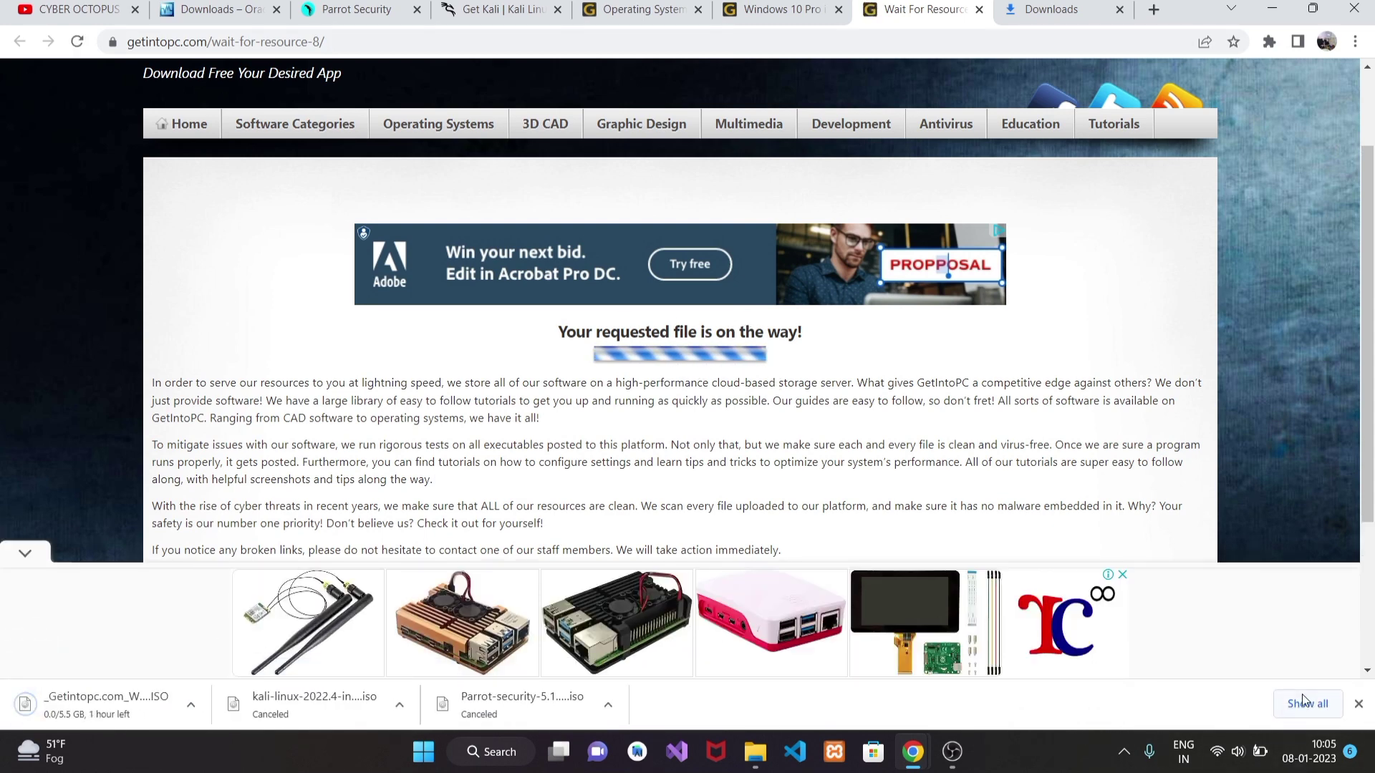
{"action": "left_click", "coordinate": [1307, 704]}
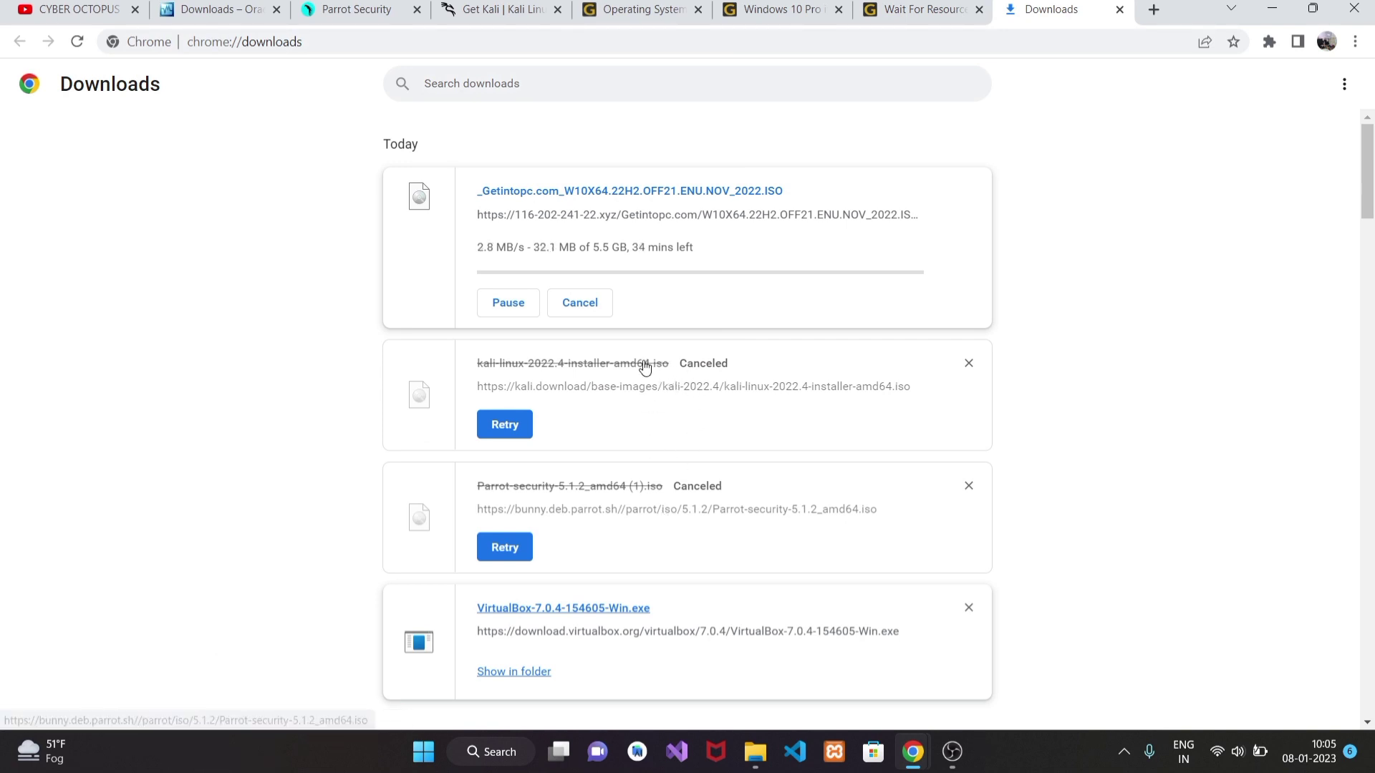
{"action": "left_click", "coordinate": [576, 301]}
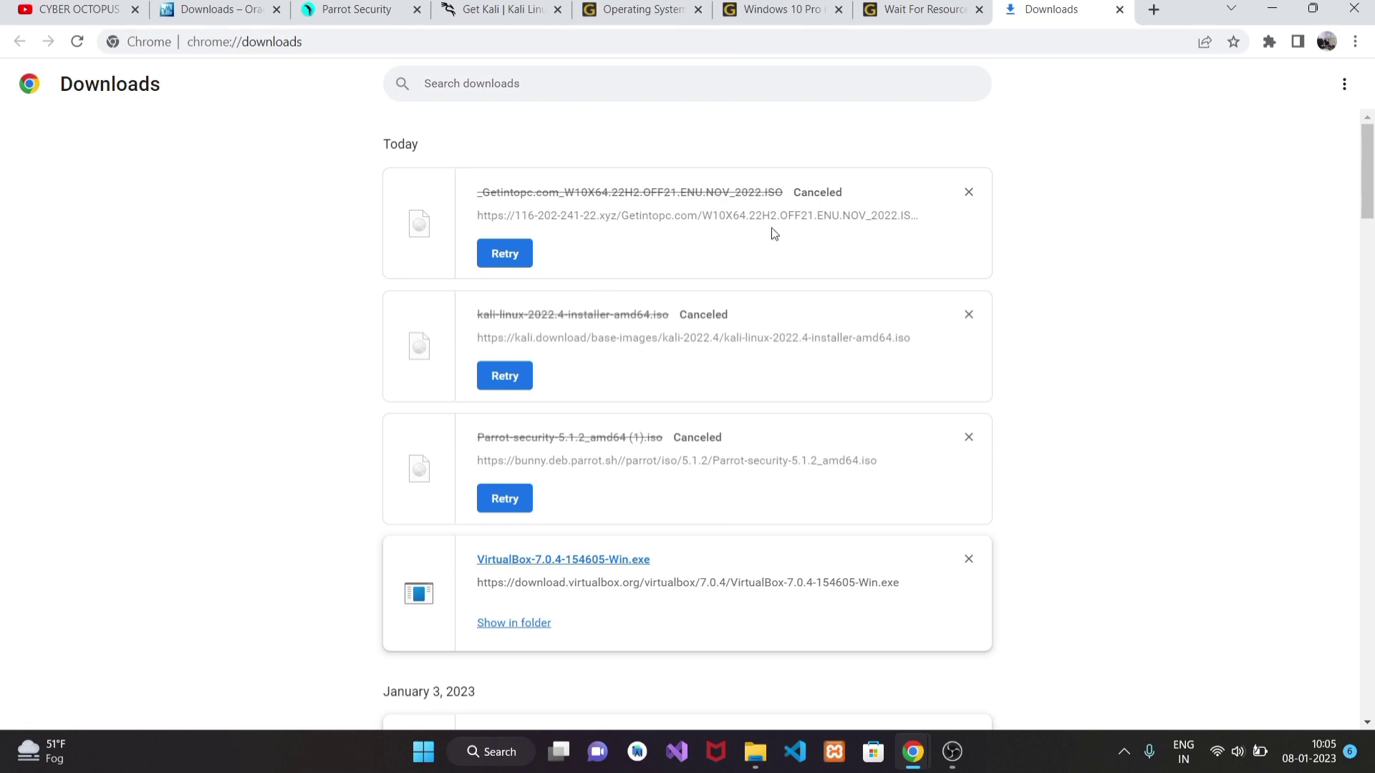
Step: Switch to File Explorer and launch the VirtualBox-7.0.4-154605-Win installer from the Downloads folder
{"action": "left_click", "coordinate": [751, 752]}
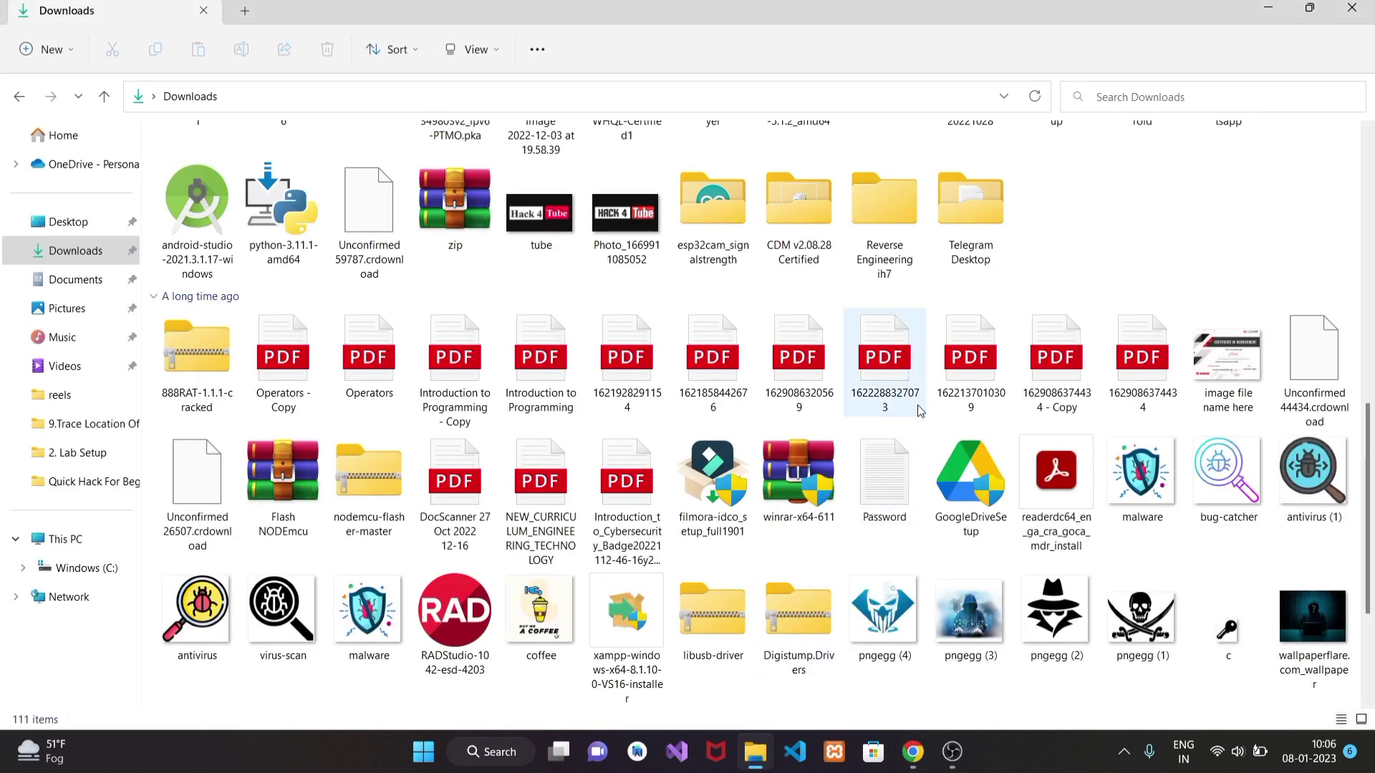
{"action": "scroll", "coordinate": [923, 404], "scroll_direction": "down", "scroll_amount": 3}
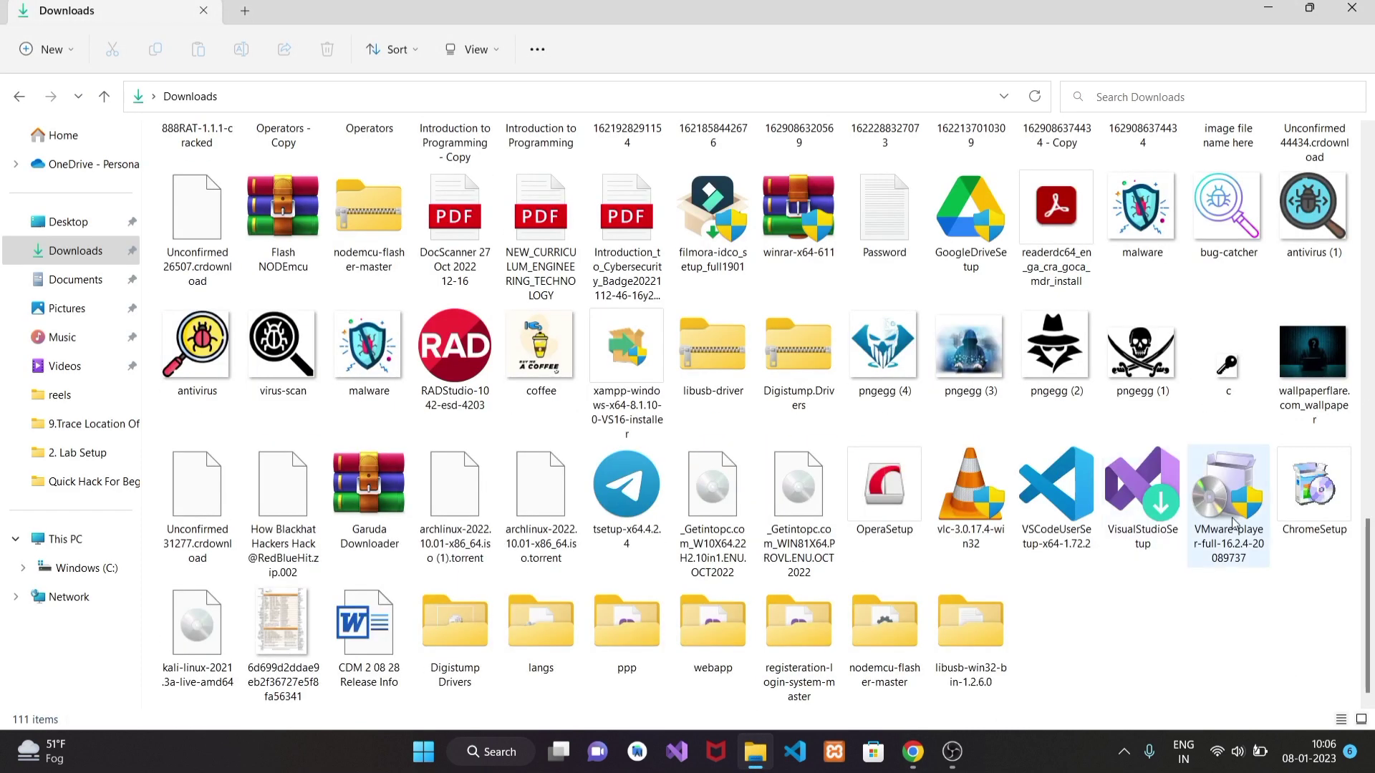
{"action": "scroll", "coordinate": [1233, 523], "scroll_direction": "up", "scroll_amount": 10}
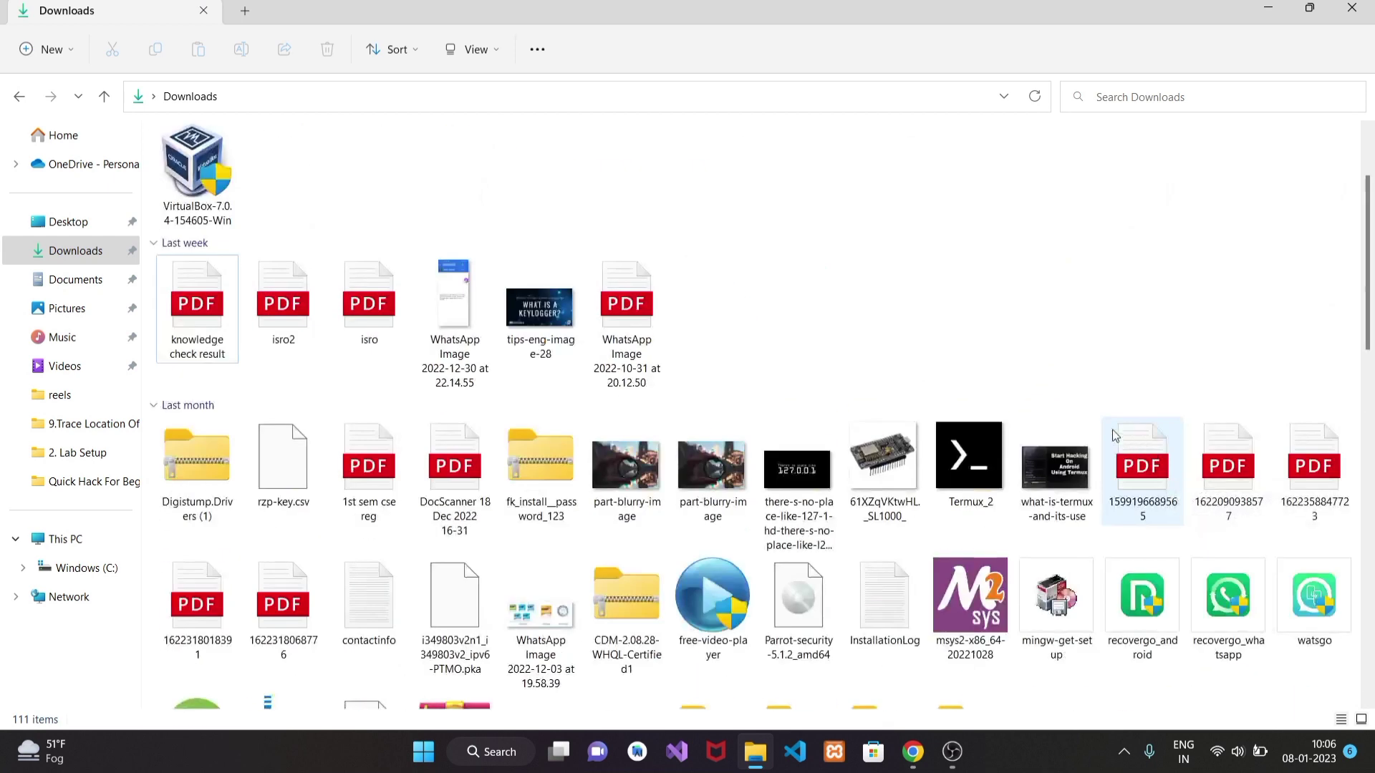
{"action": "left_click", "coordinate": [222, 197]}
{"action": "double_click", "coordinate": [222, 196]}
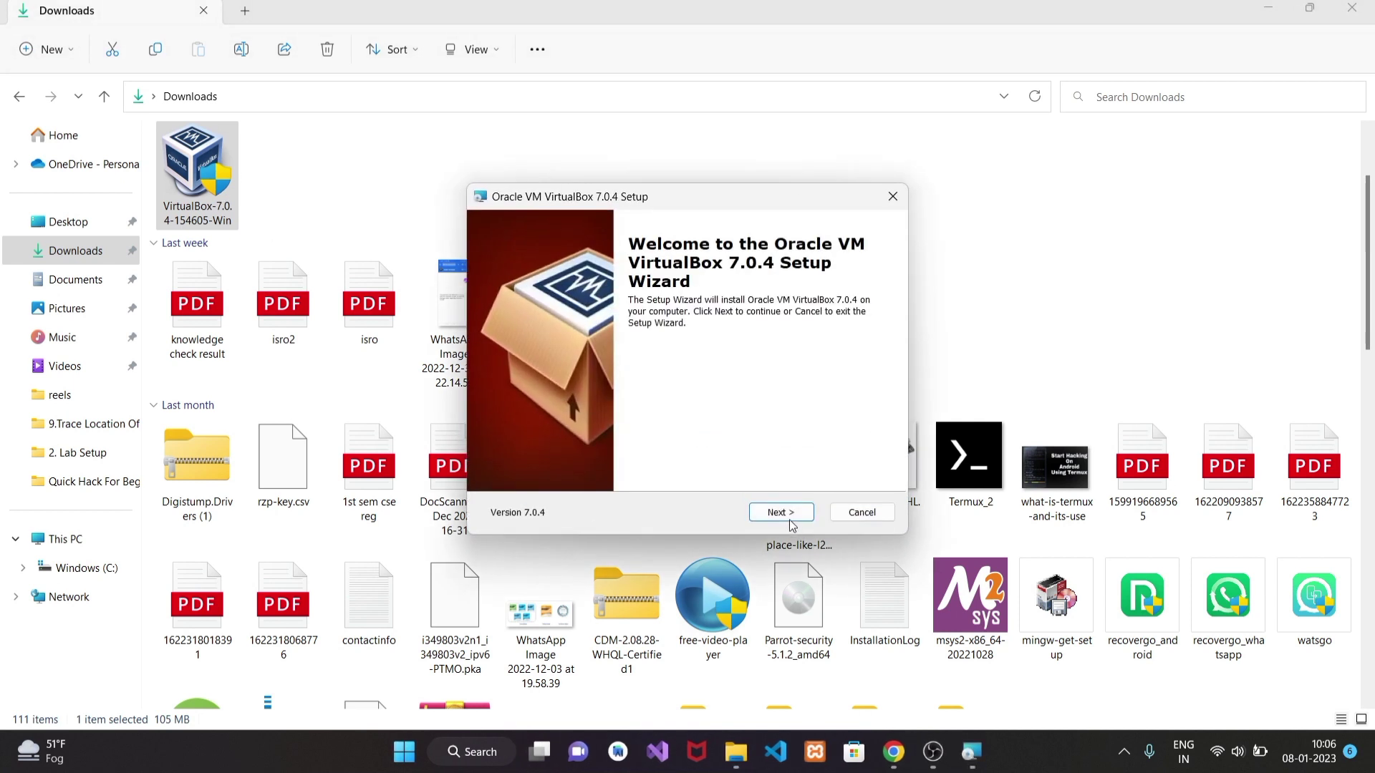
Step: Install Oracle VM VirtualBox 7.0.4 with the default features and location, accepting the missing Python dependencies, and start it after installation
{"action": "left_click", "coordinate": [789, 517]}
{"action": "left_click", "coordinate": [787, 518]}
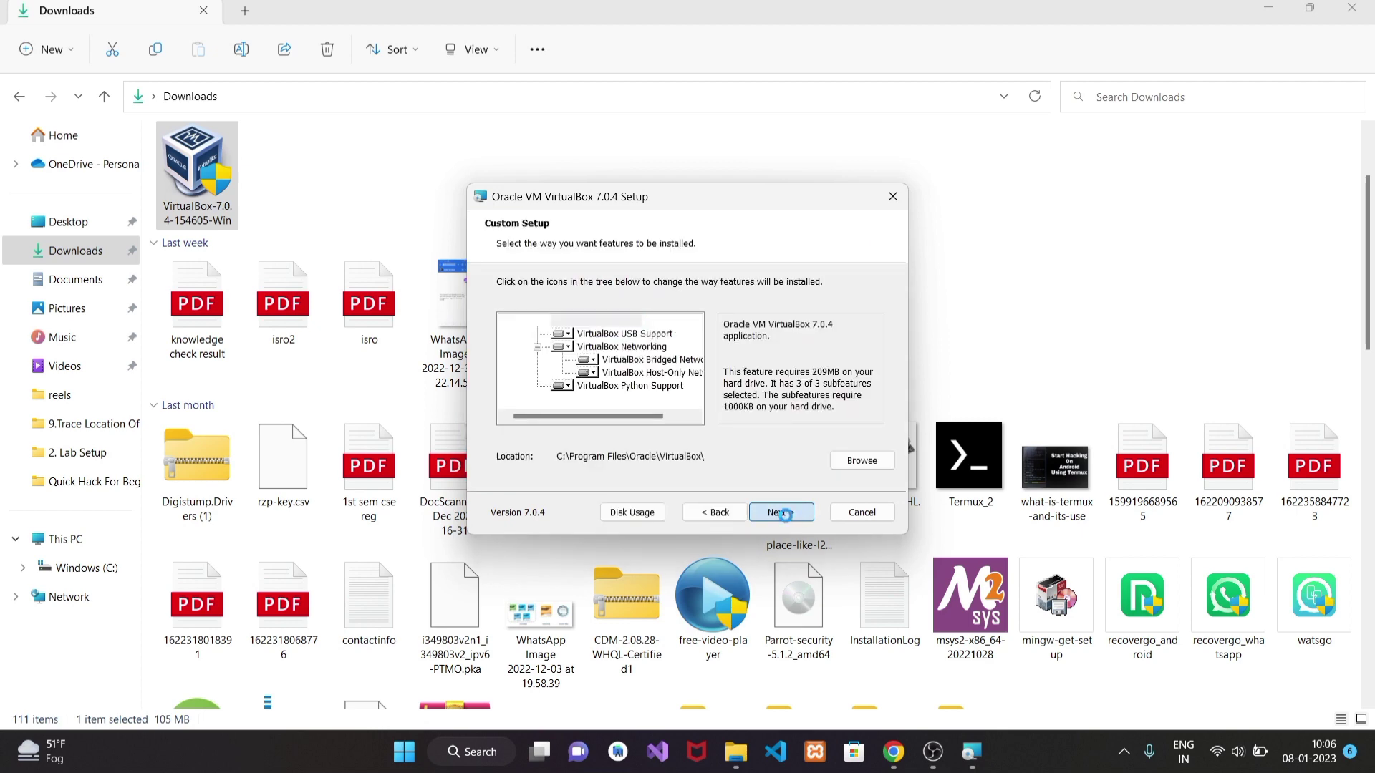
{"action": "left_click", "coordinate": [781, 513]}
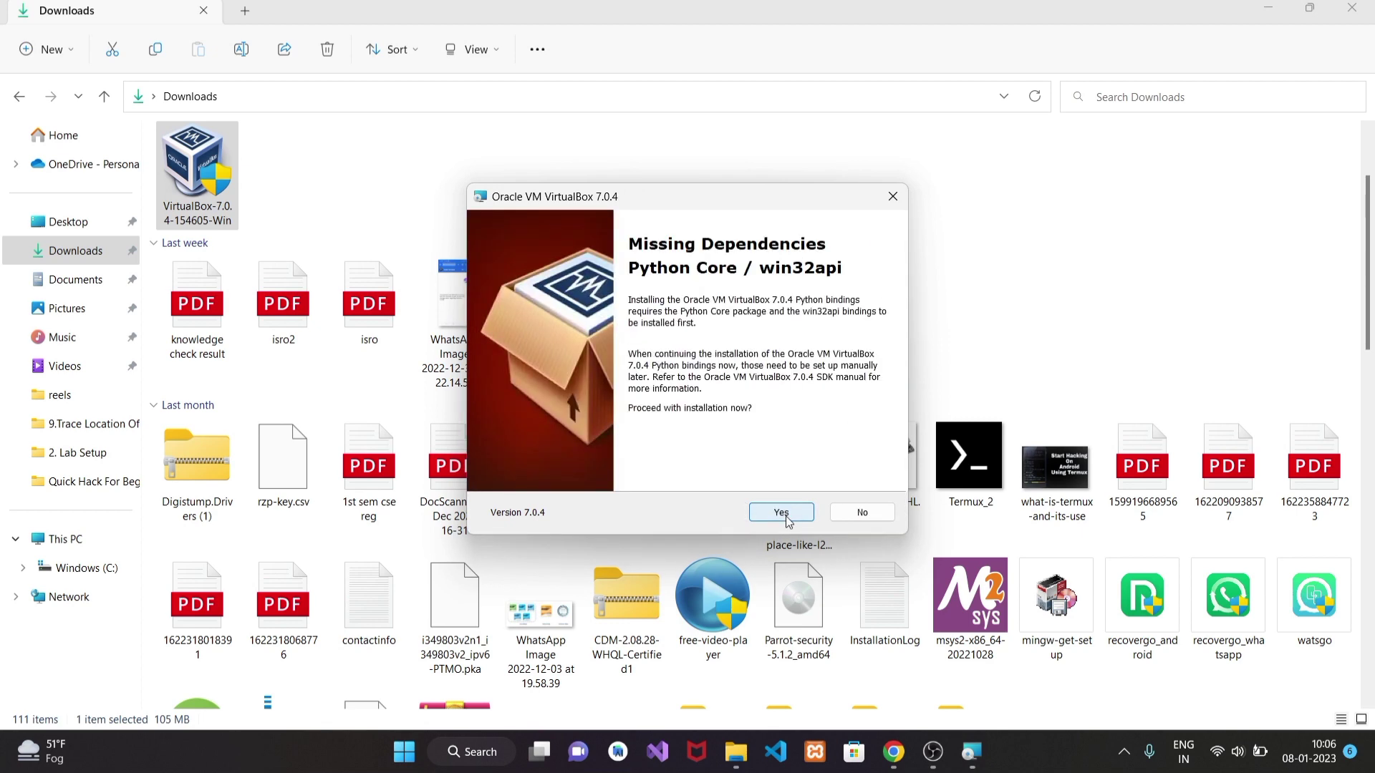
{"action": "left_click", "coordinate": [782, 513]}
{"action": "left_click", "coordinate": [782, 513]}
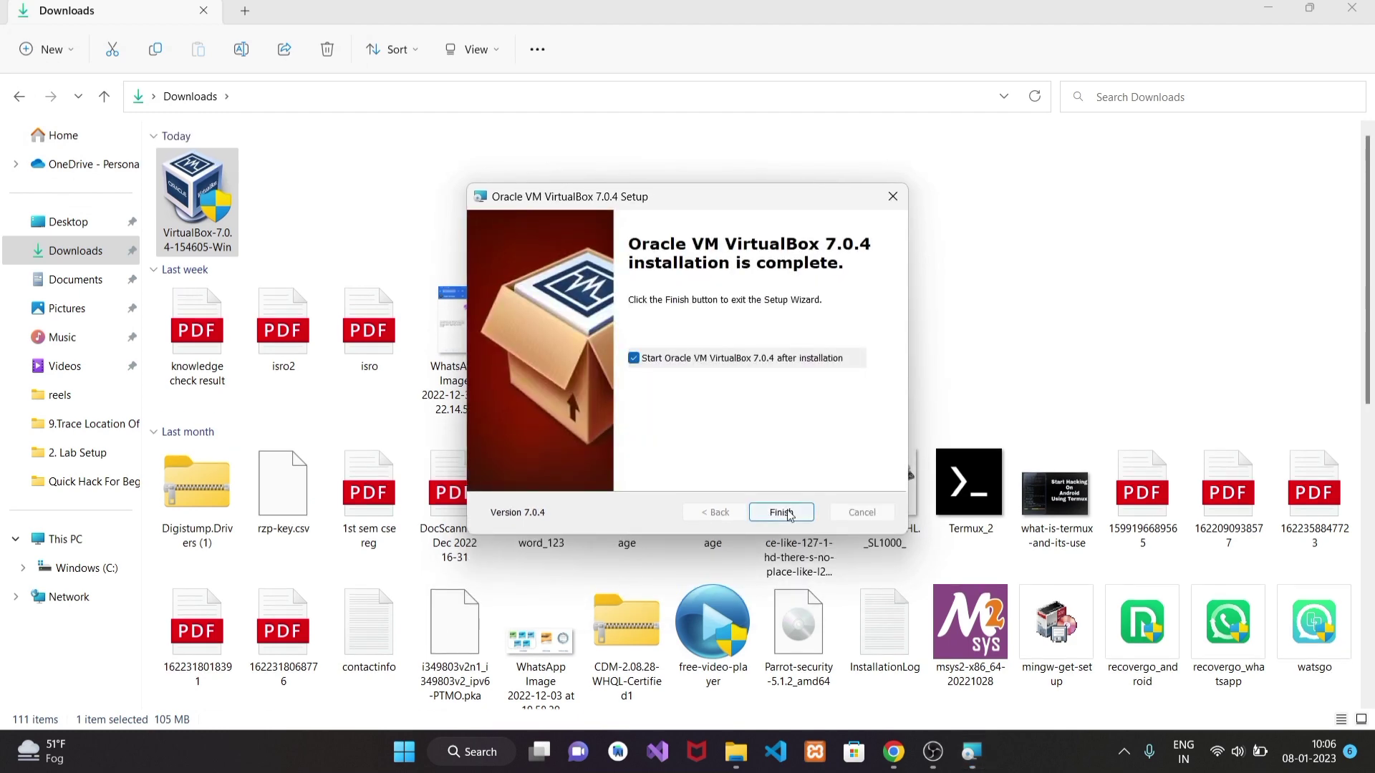
{"action": "left_click", "coordinate": [780, 513]}
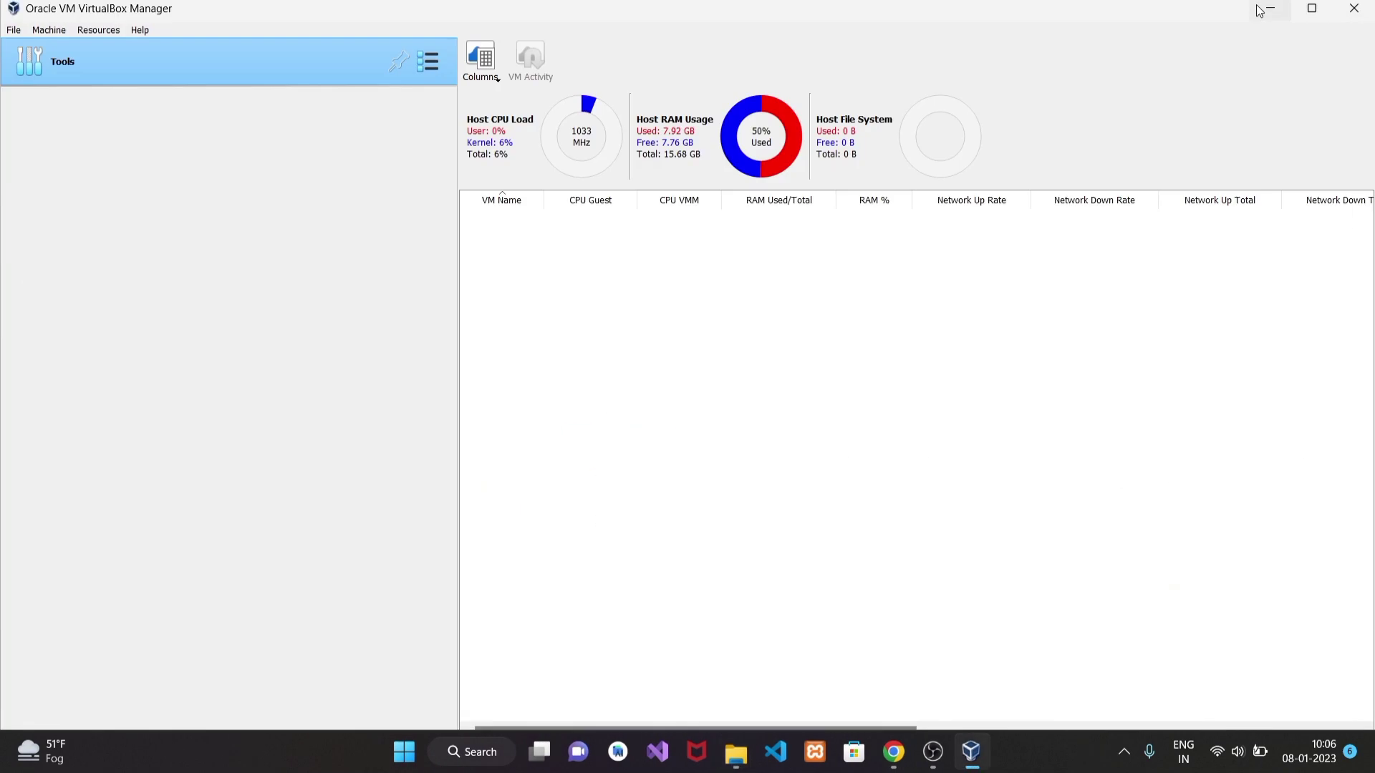
Step: Close VirtualBox Manager, minimize the browser to reach the desktop, and reopen Oracle VM VirtualBox from its desktop shortcut
{"action": "left_click", "coordinate": [1353, 9]}
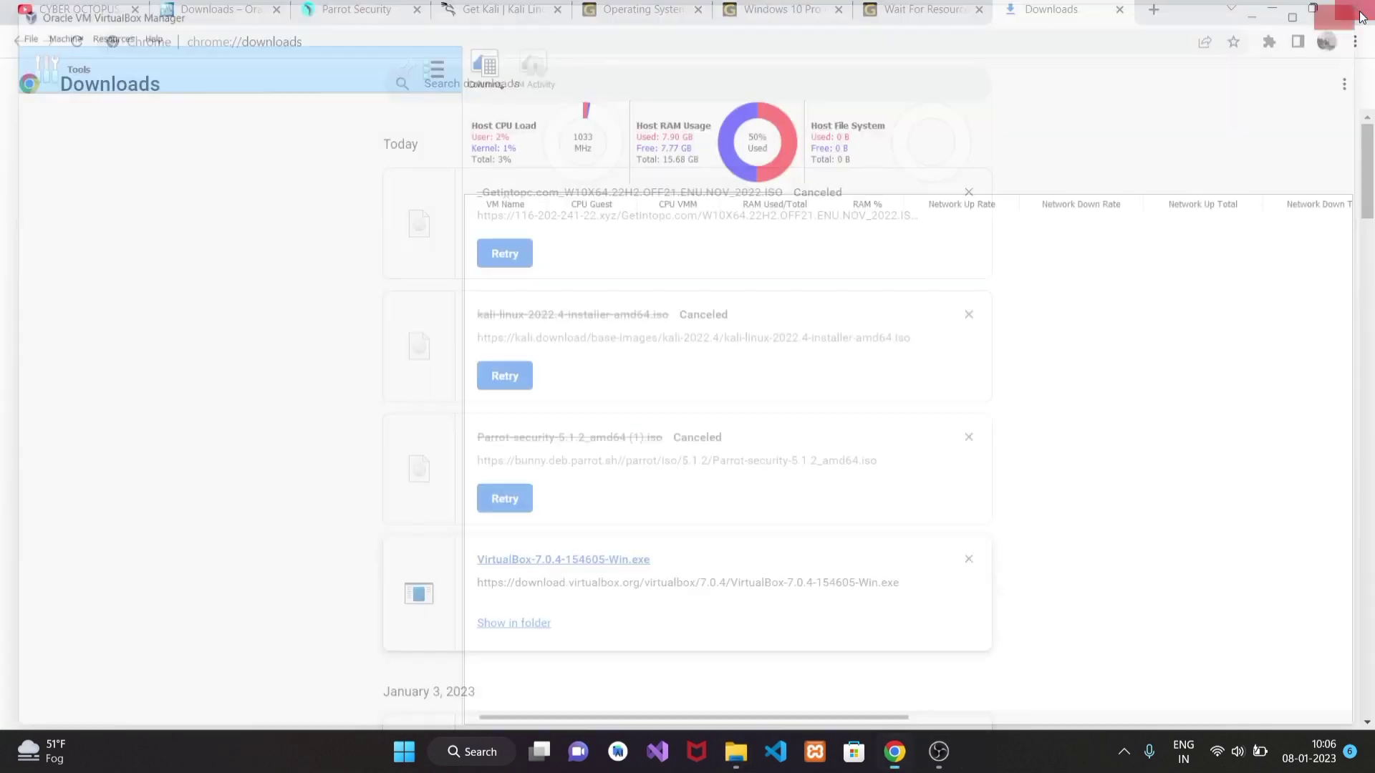
{"action": "left_click", "coordinate": [1277, 15]}
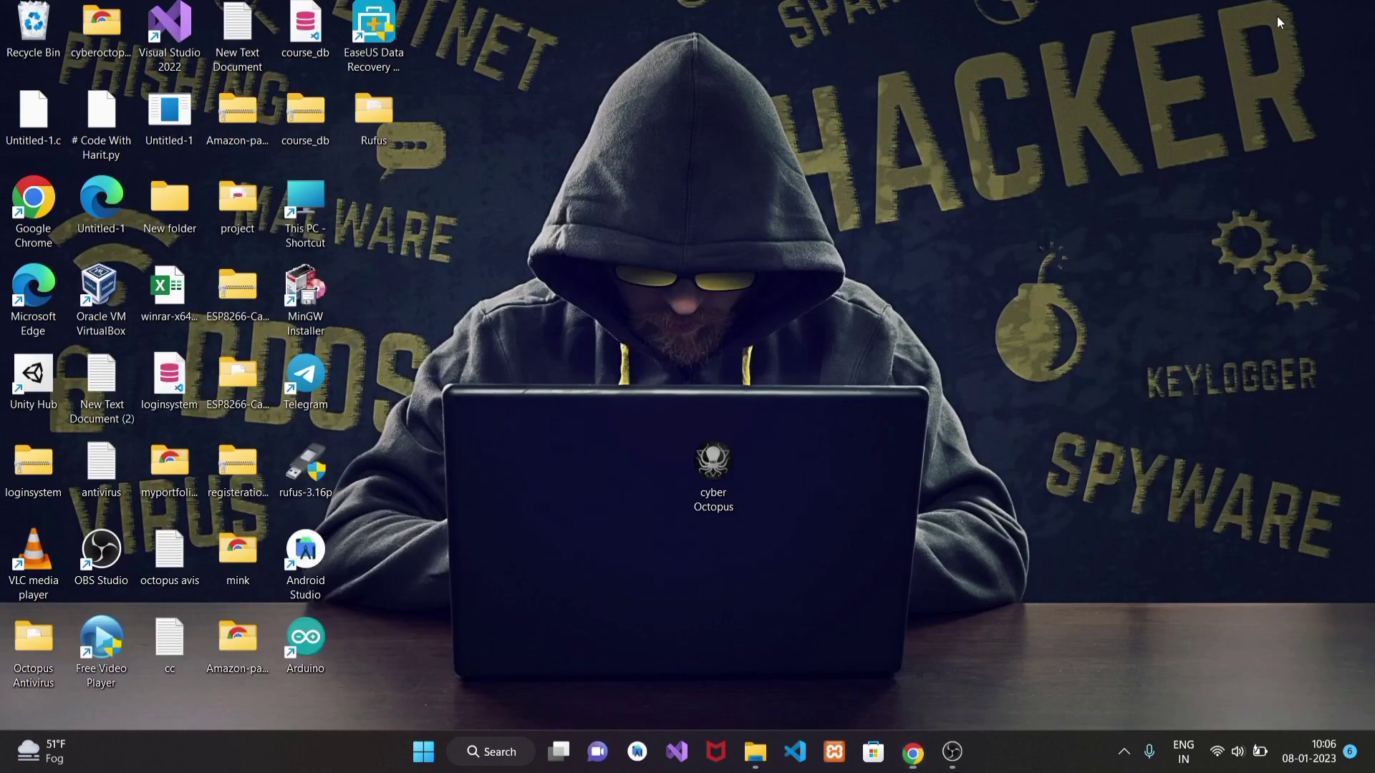
{"action": "right_click", "coordinate": [1034, 149]}
{"action": "left_click", "coordinate": [1089, 231]}
{"action": "double_click", "coordinate": [96, 300]}
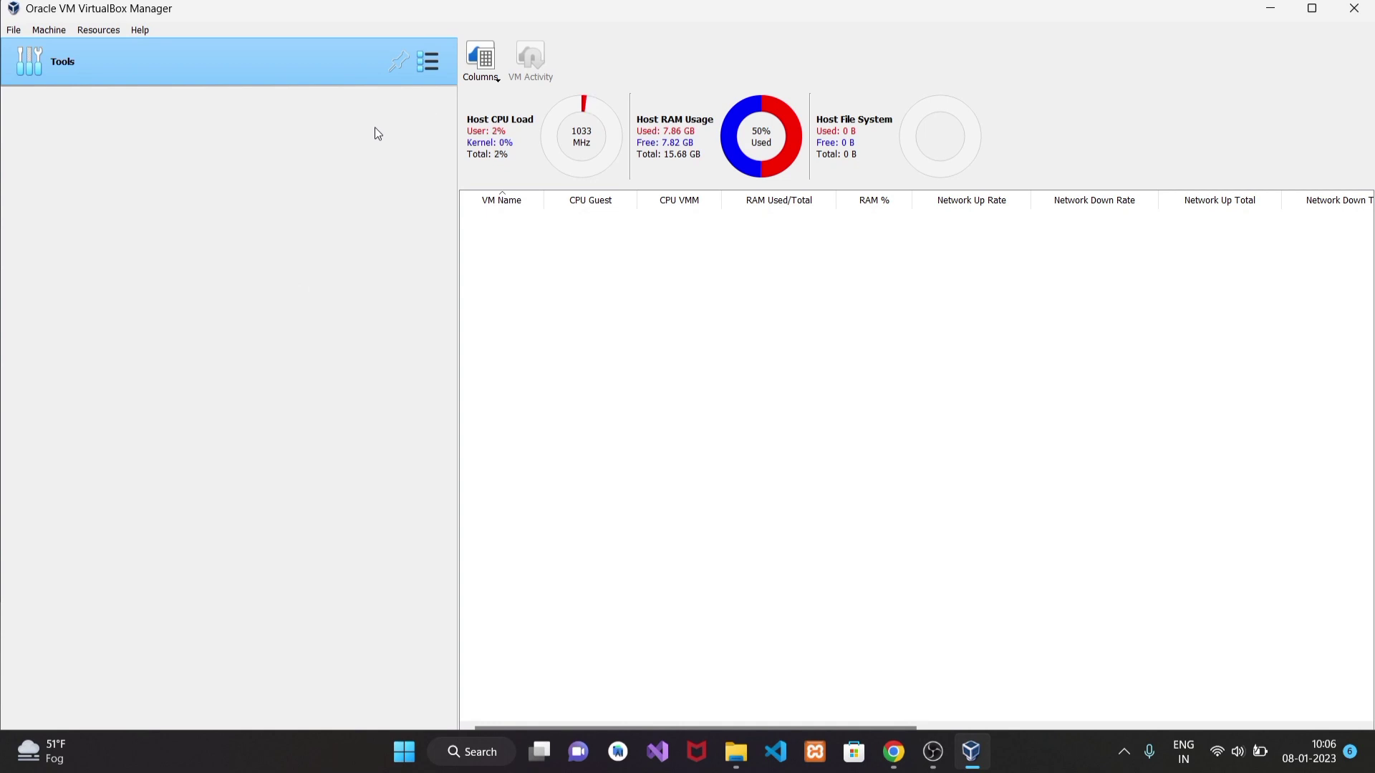
{"action": "left_click", "coordinate": [492, 67]}
{"action": "left_click", "coordinate": [507, 81]}
{"action": "right_click", "coordinate": [160, 66]}
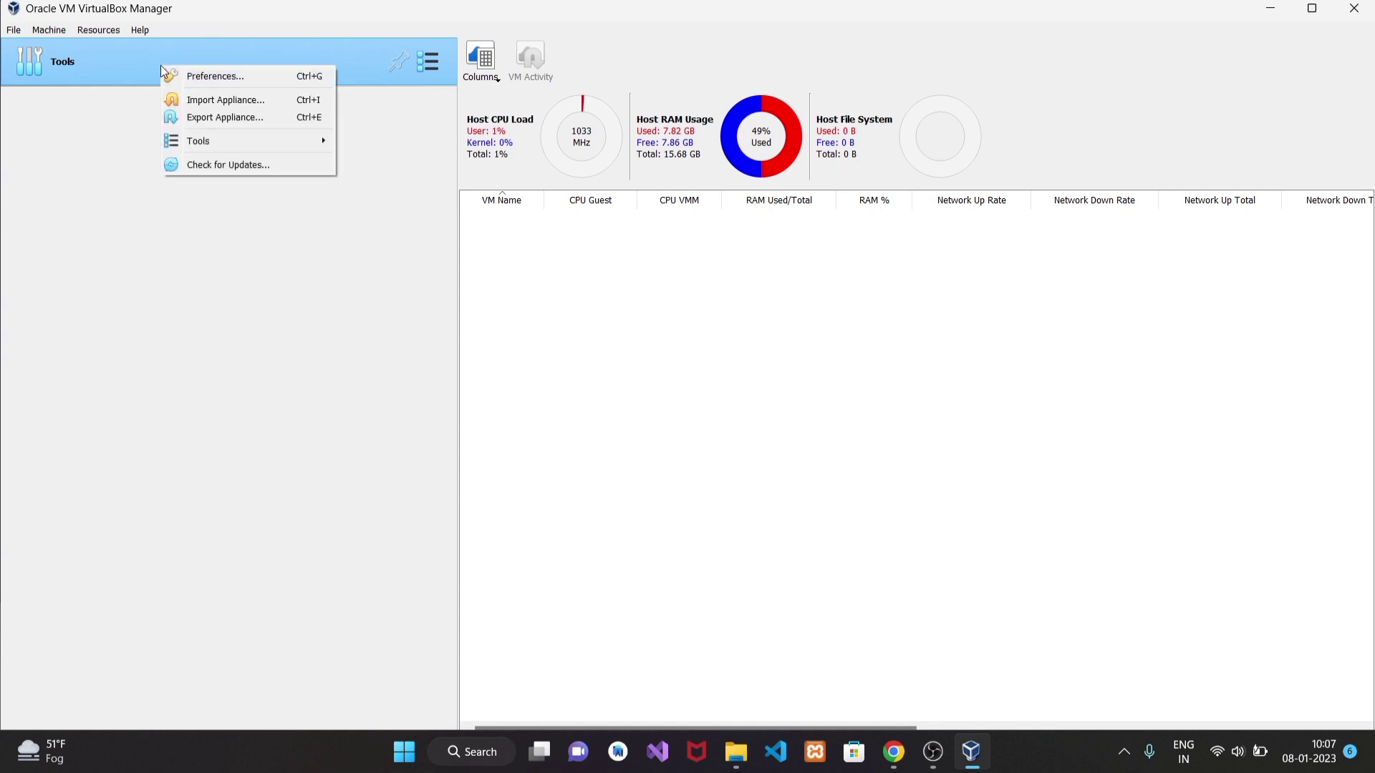
{"action": "left_click", "coordinate": [81, 61]}
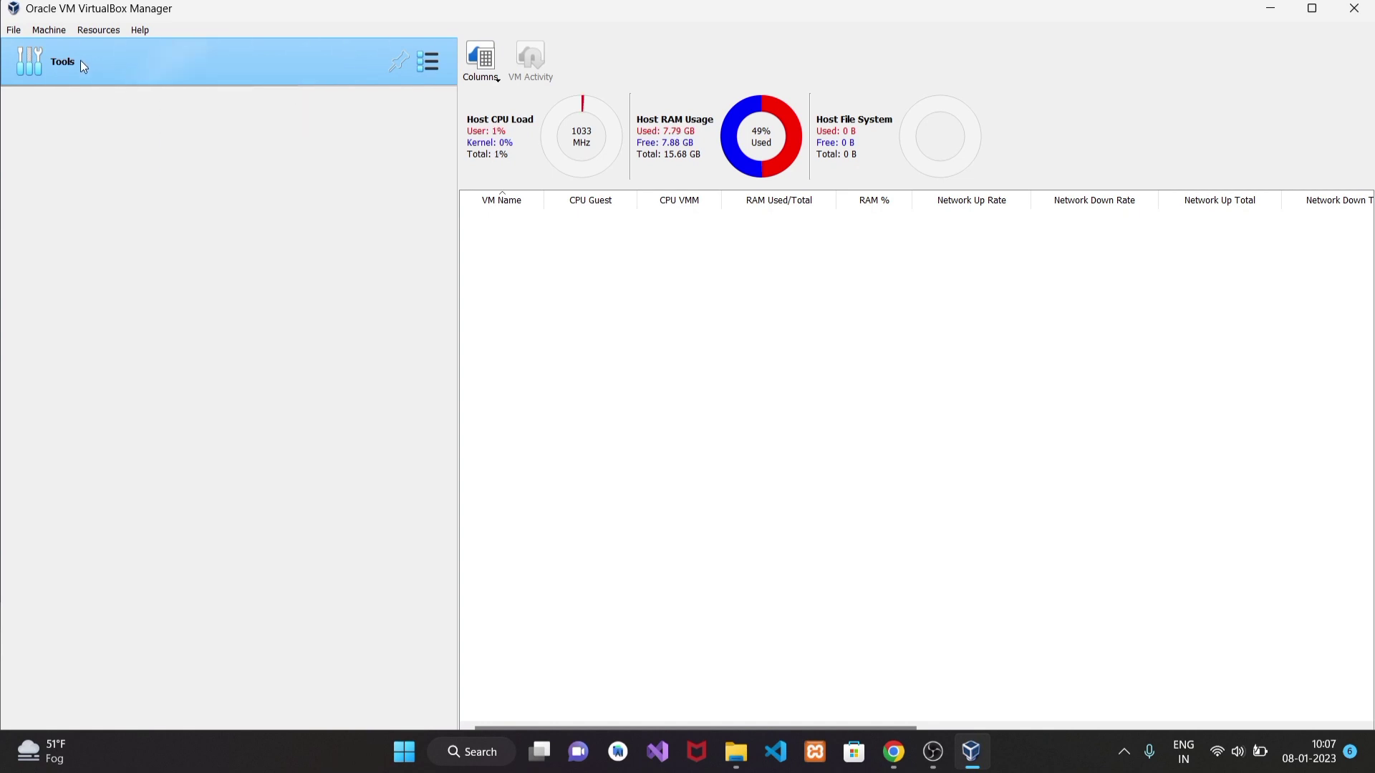
{"action": "left_click", "coordinate": [11, 32]}
{"action": "mouse_move", "coordinate": [30, 35]}
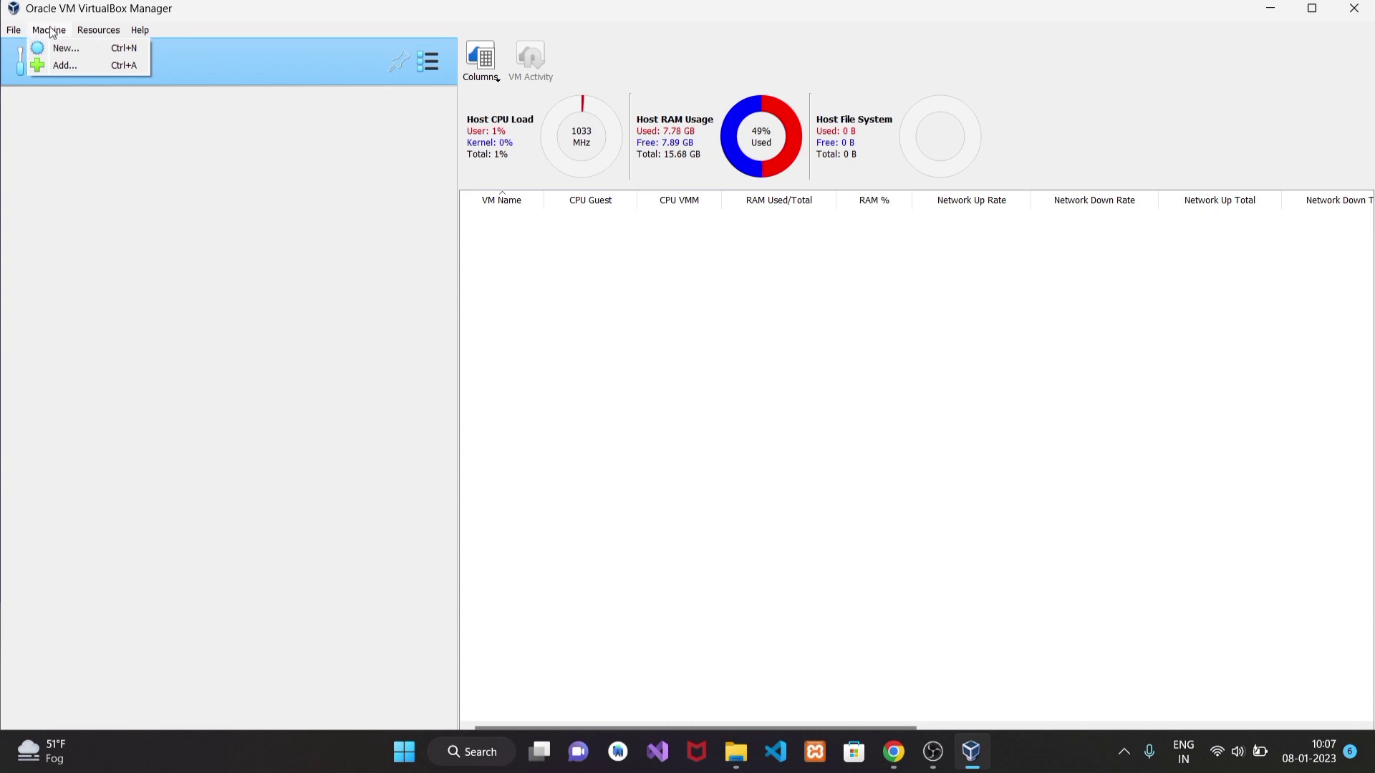
{"action": "mouse_move", "coordinate": [98, 29]}
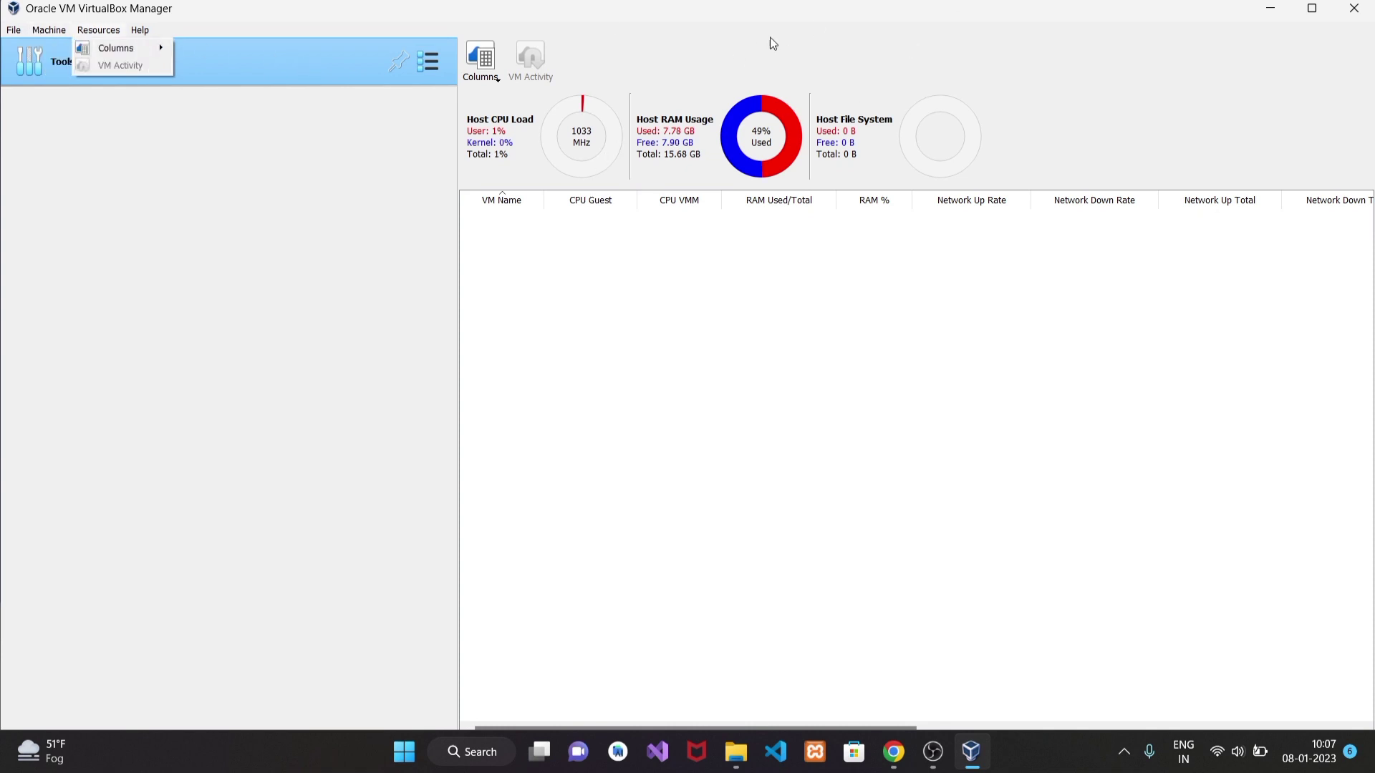
Step: Start creating a new virtual machine in VirtualBox Manager
{"action": "left_click", "coordinate": [49, 32]}
{"action": "left_click", "coordinate": [49, 31]}
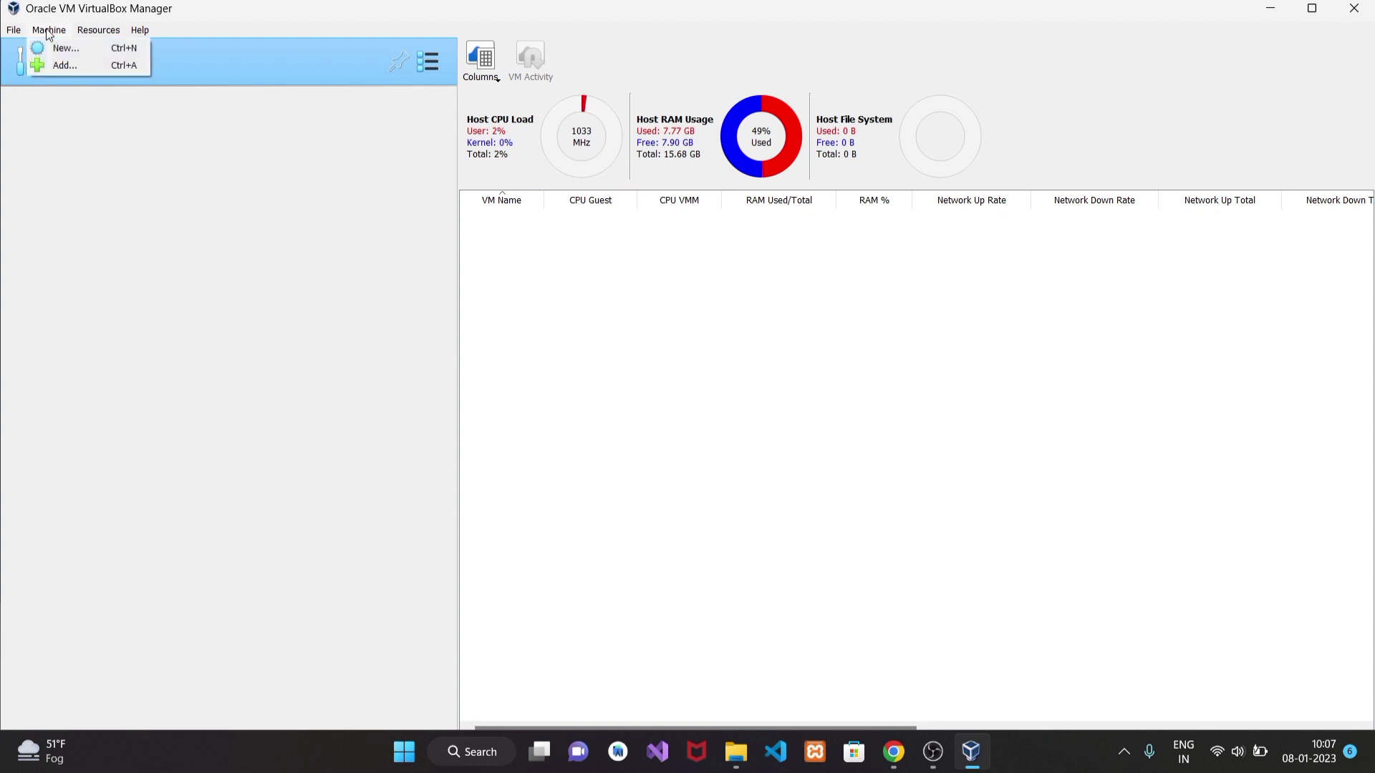
{"action": "left_click", "coordinate": [59, 47]}
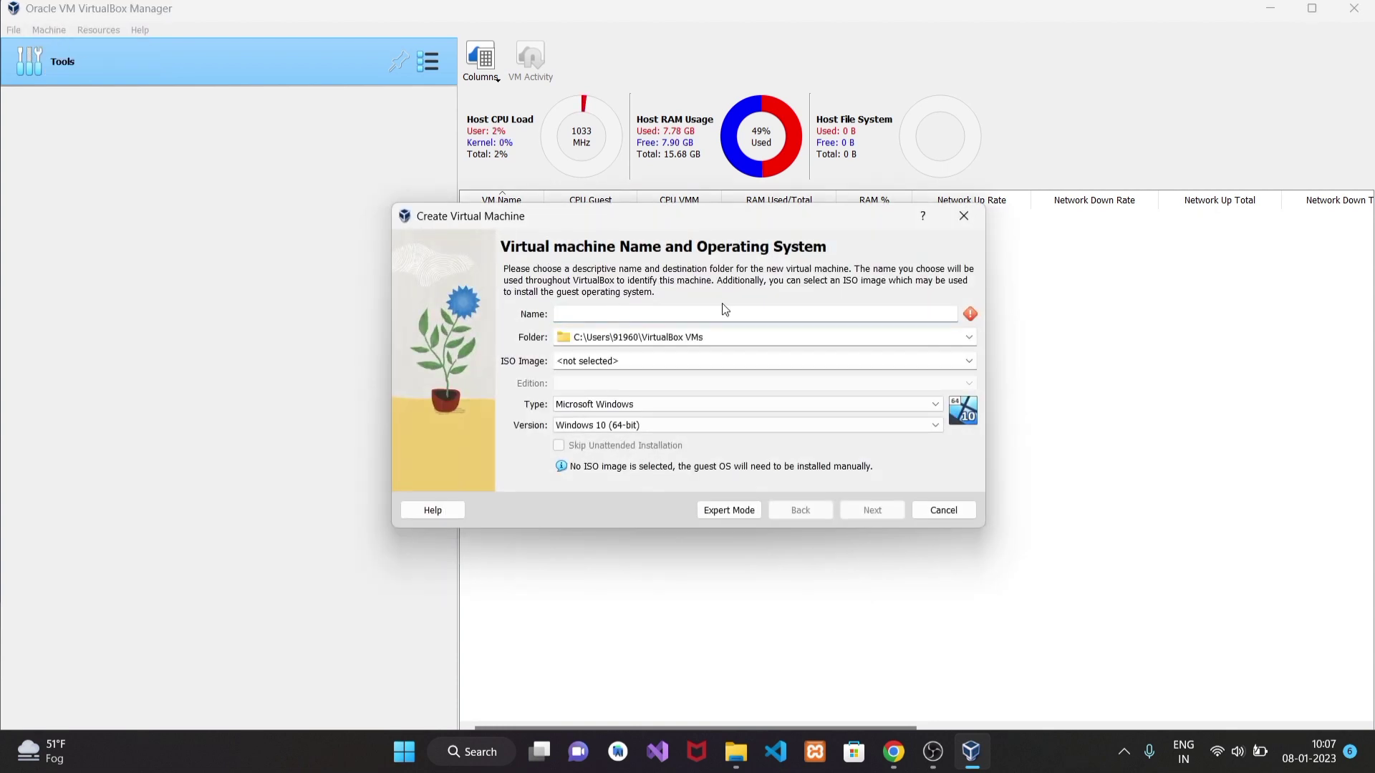
Step: Switch to File Explorer and check the file type of Parrot-security-5.1.2_amd64 in its properties, closing them when done
{"action": "left_click", "coordinate": [734, 749]}
{"action": "scroll", "coordinate": [693, 329], "scroll_direction": "down", "scroll_amount": 10}
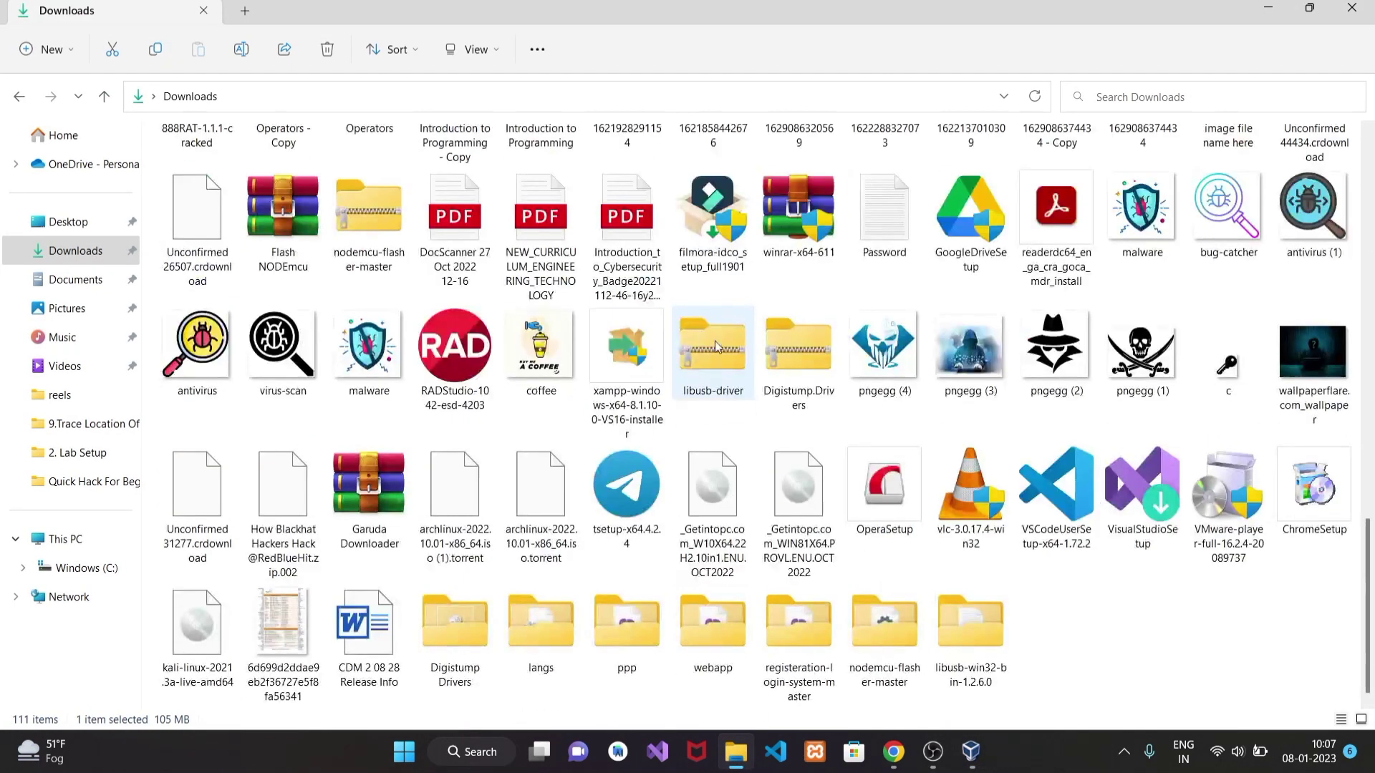
{"action": "scroll", "coordinate": [448, 308], "scroll_direction": "up", "scroll_amount": 5}
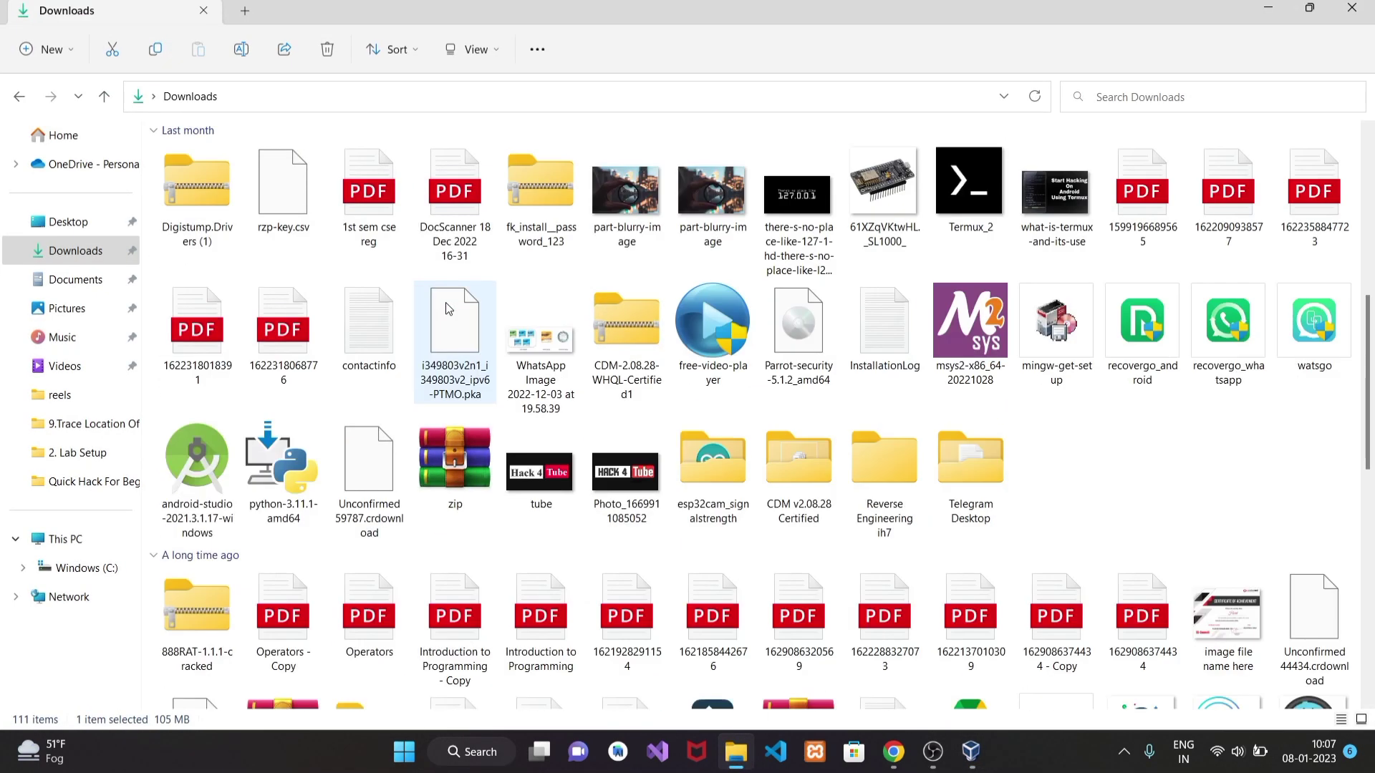
{"action": "left_click", "coordinate": [786, 373]}
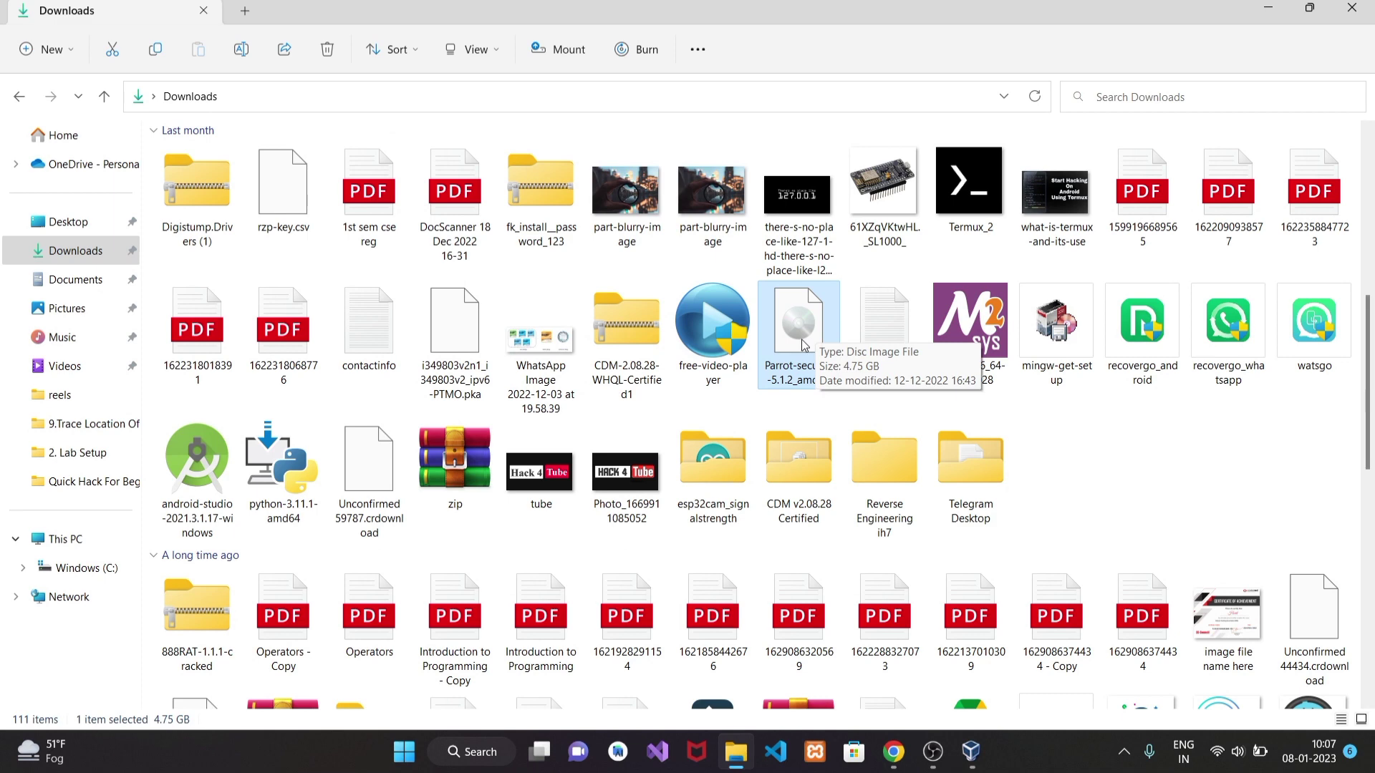
{"action": "right_click", "coordinate": [804, 345]}
{"action": "left_click", "coordinate": [919, 624]}
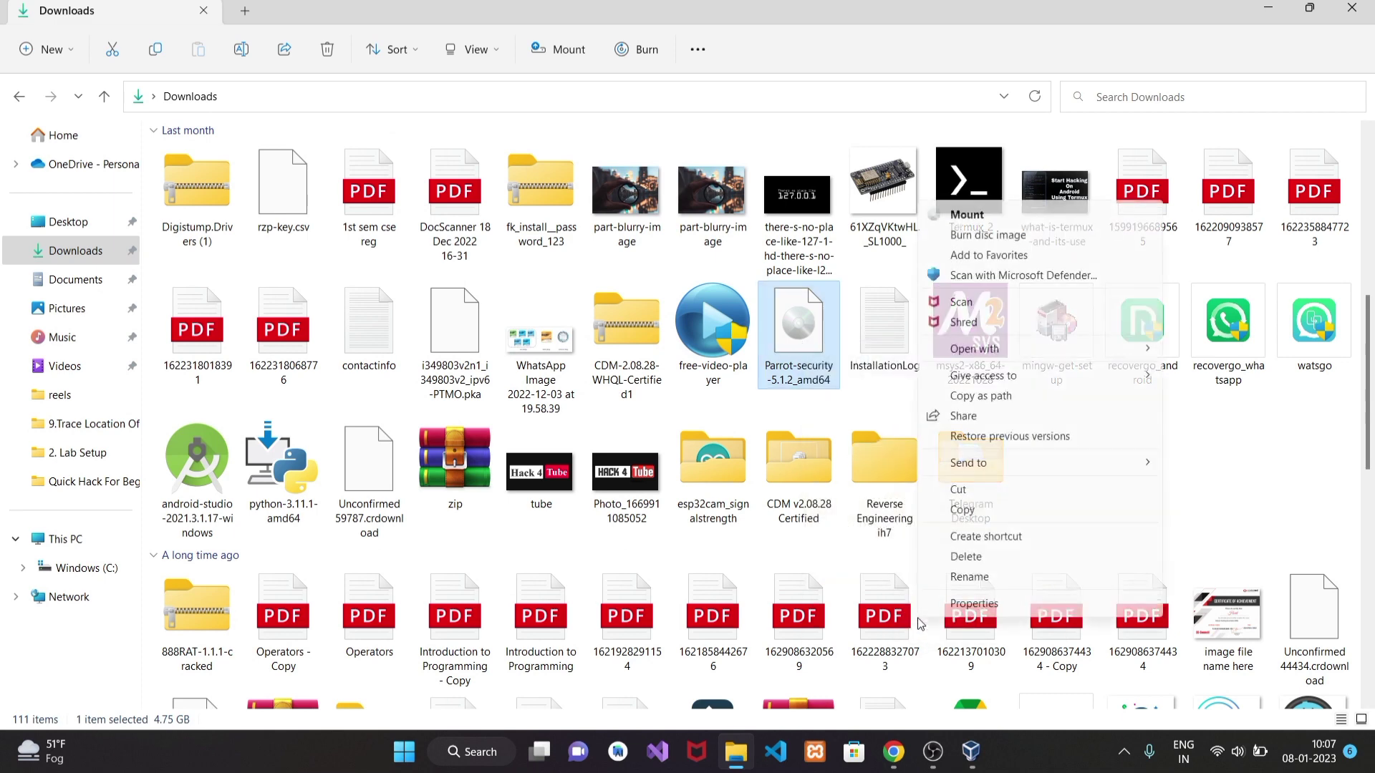
{"action": "left_click", "coordinate": [980, 602]}
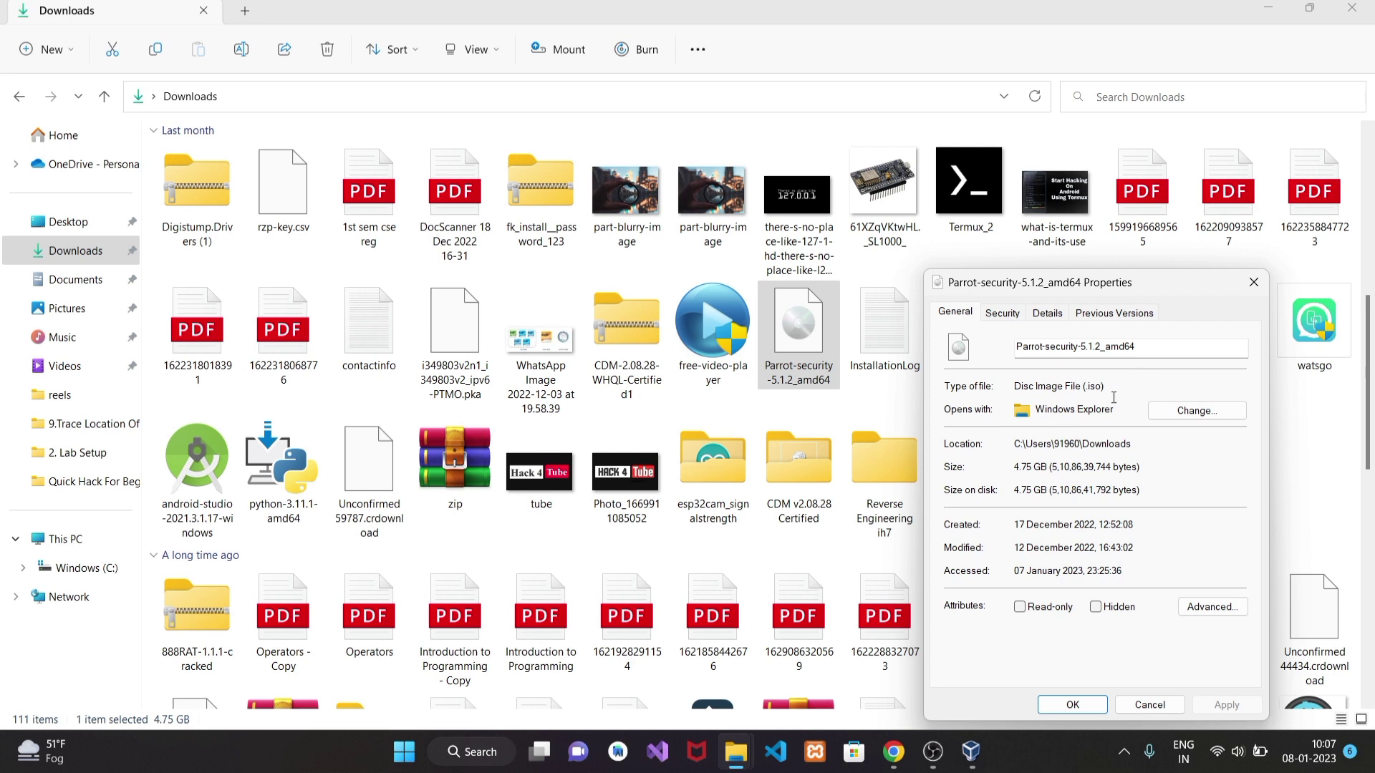
{"action": "left_click_drag", "start_coordinate": [1112, 387], "coordinate": [1063, 393]}
{"action": "left_click", "coordinate": [1253, 283]}
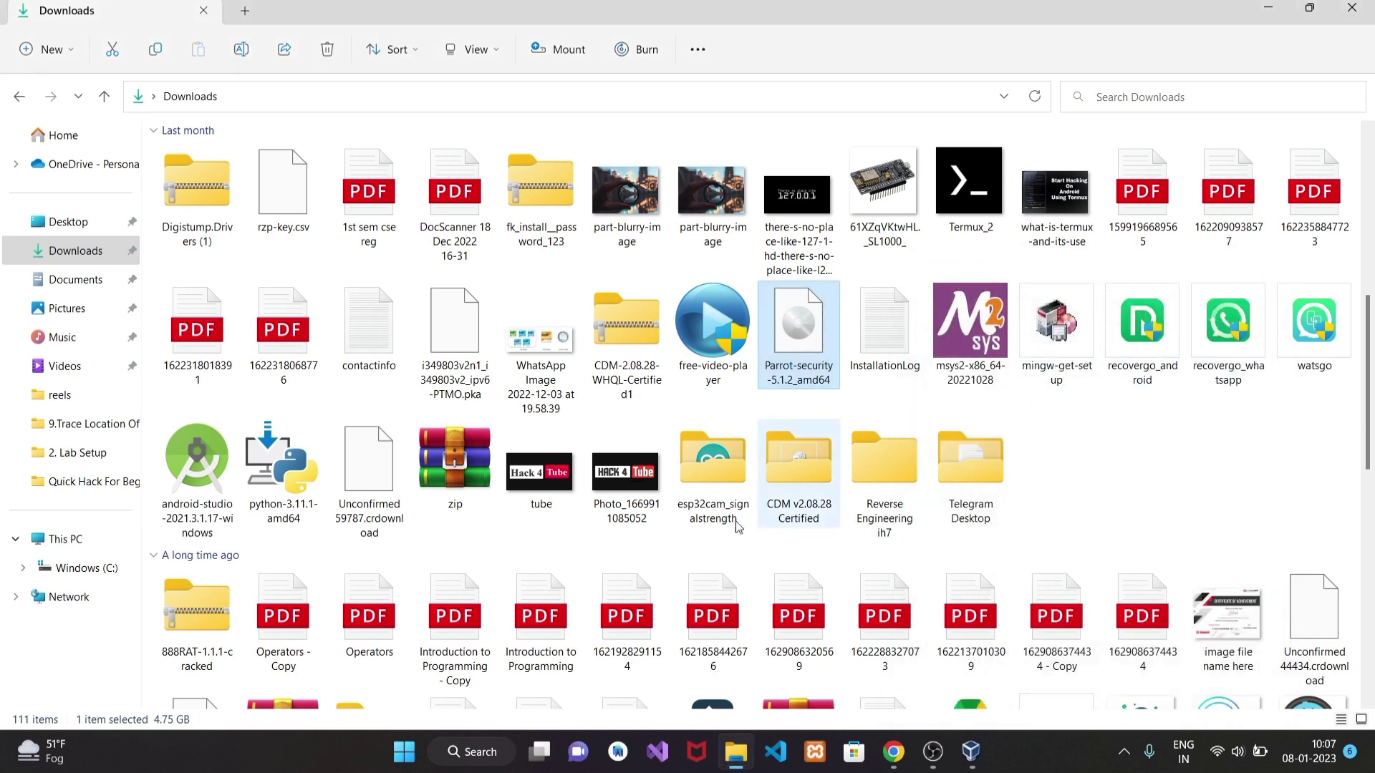
Step: Check the file type of kali-linux-2021.3a-live-amd64 in its properties and close them
{"action": "scroll", "coordinate": [624, 533], "scroll_direction": "down", "scroll_amount": 6}
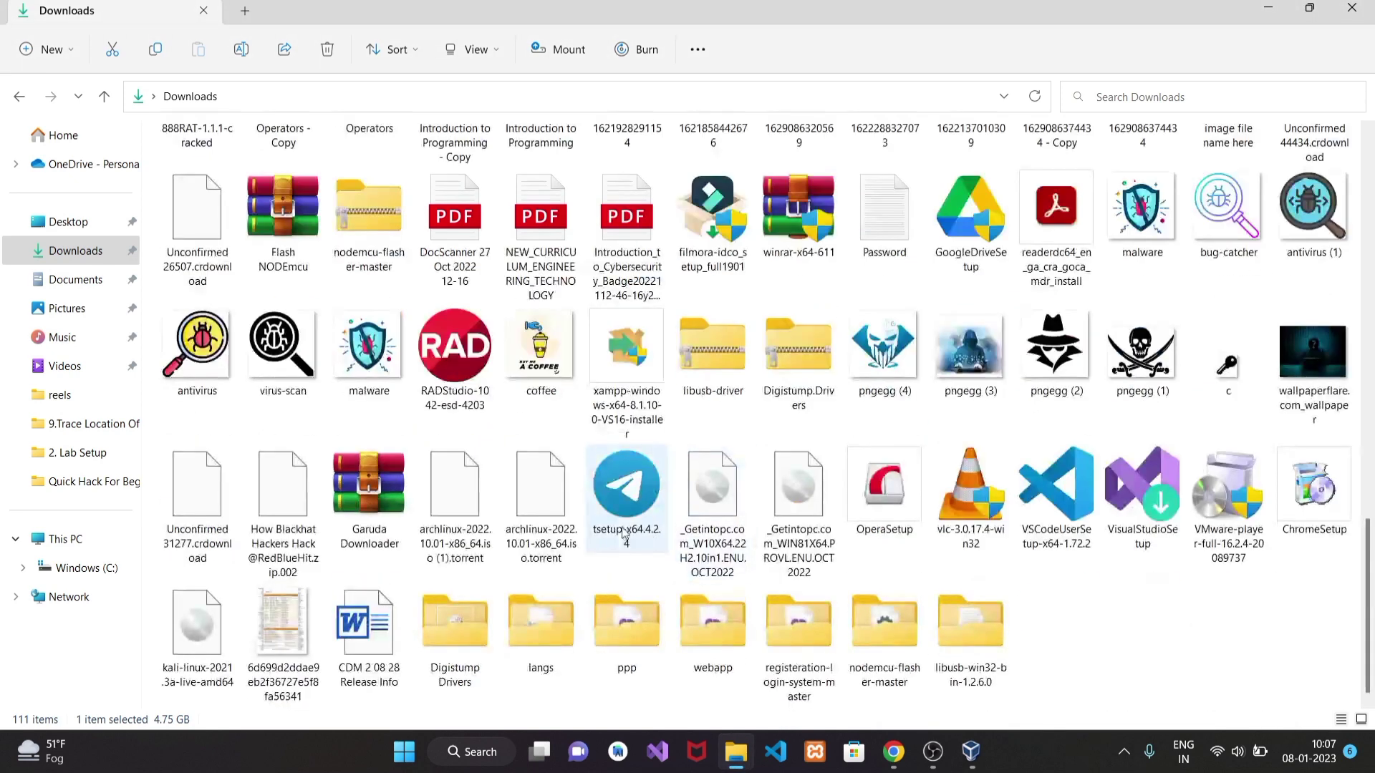
{"action": "right_click", "coordinate": [178, 637]}
{"action": "left_click", "coordinate": [300, 621]}
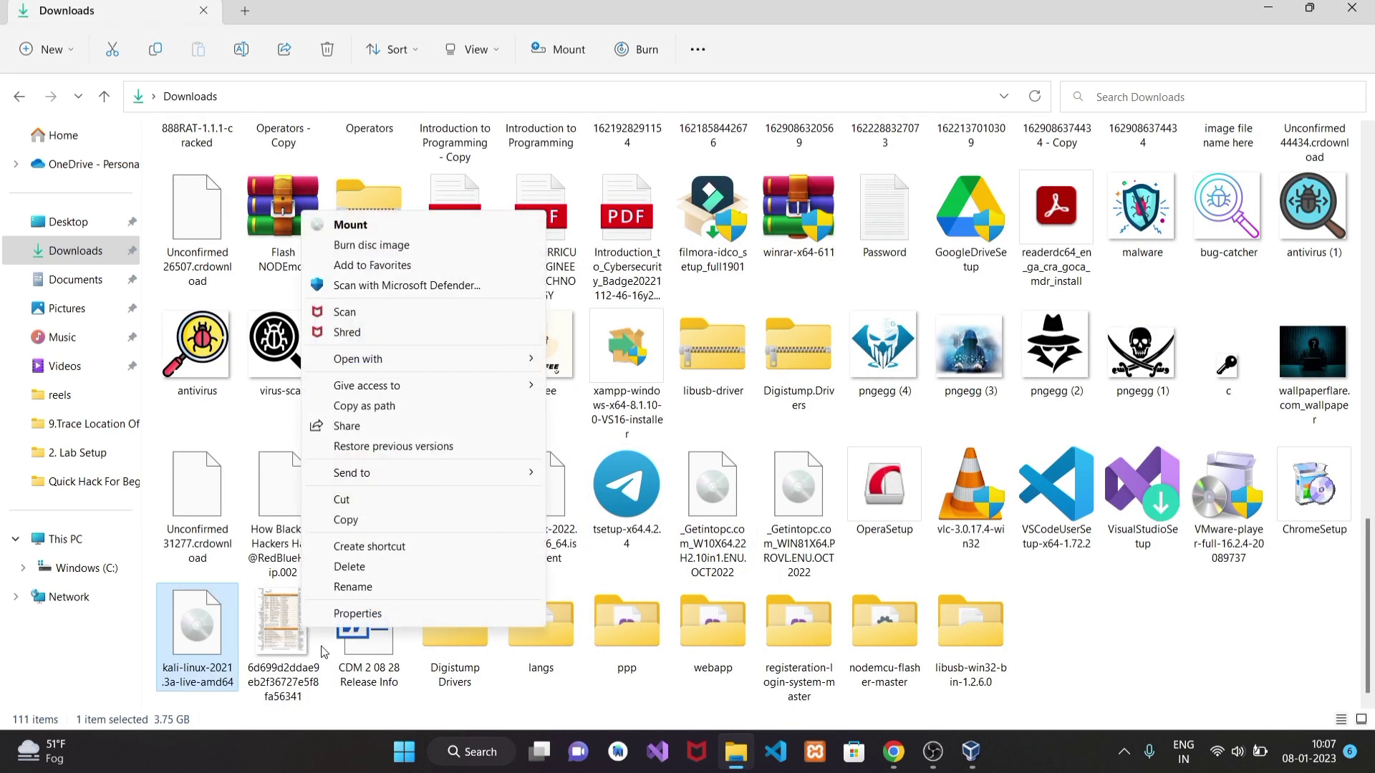
{"action": "left_click", "coordinate": [358, 613]}
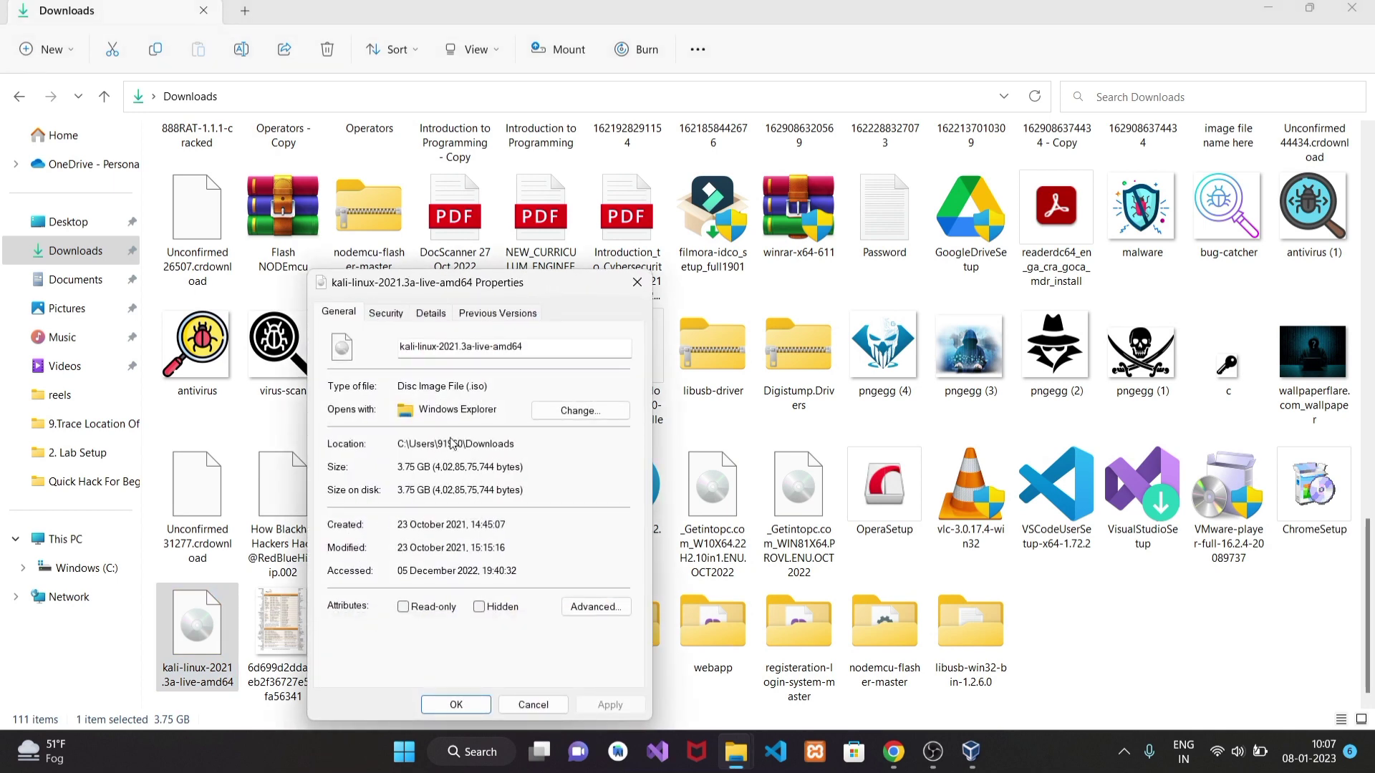
{"action": "left_click_drag", "start_coordinate": [502, 387], "coordinate": [451, 388]}
{"action": "left_click", "coordinate": [636, 282]}
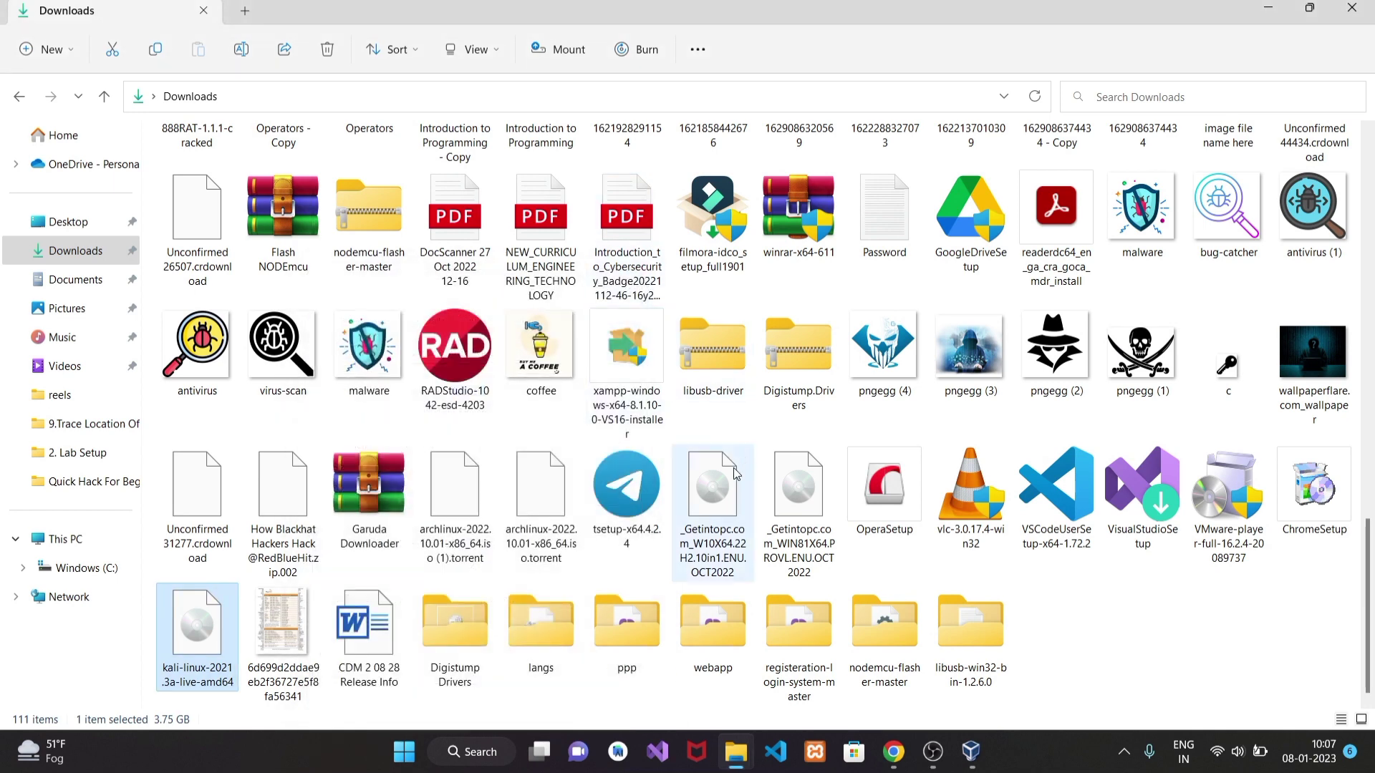
Step: Open the properties of _Getintopc.com_W10X64.22H2.10in1.ENU.OCT2022 to check its file type
{"action": "left_click", "coordinate": [729, 503]}
{"action": "right_click", "coordinate": [728, 503]}
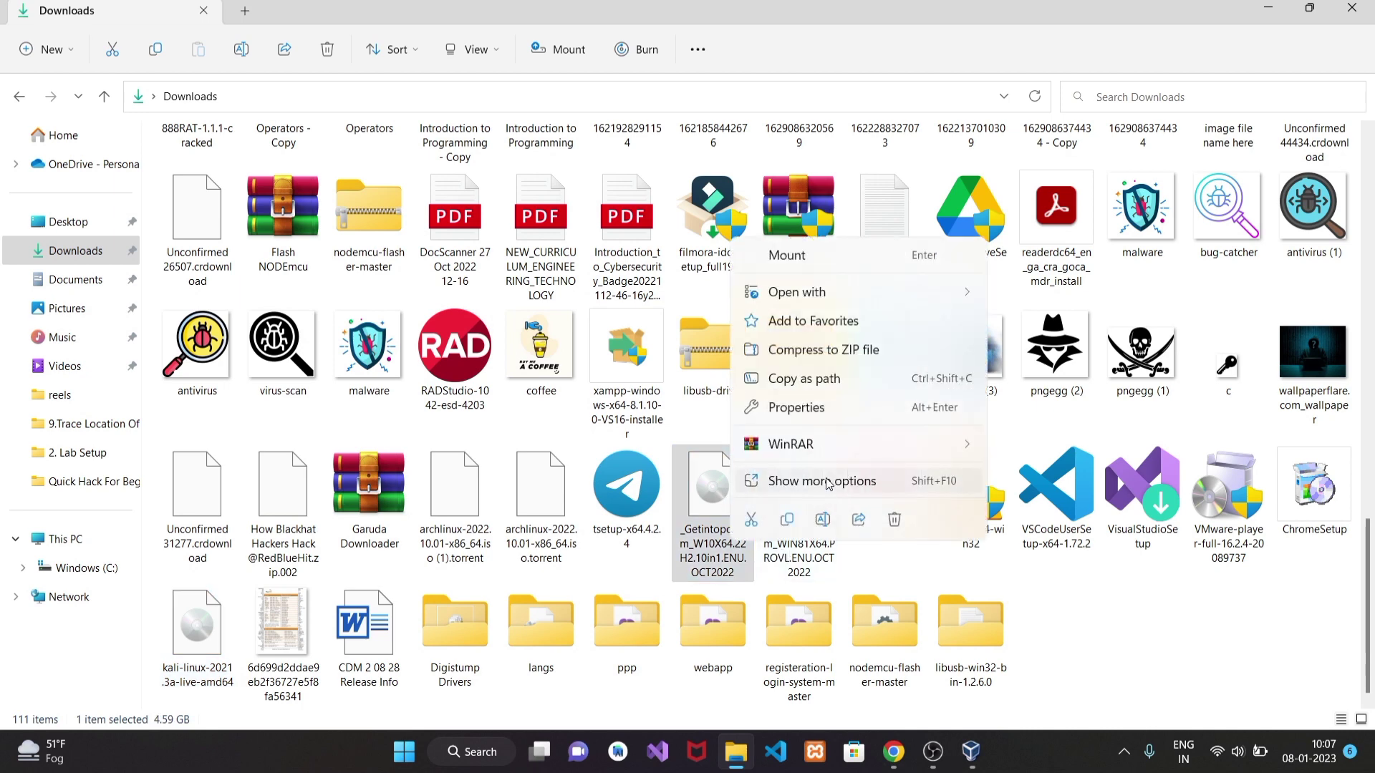
{"action": "left_click", "coordinate": [820, 526]}
{"action": "left_click", "coordinate": [886, 464]}
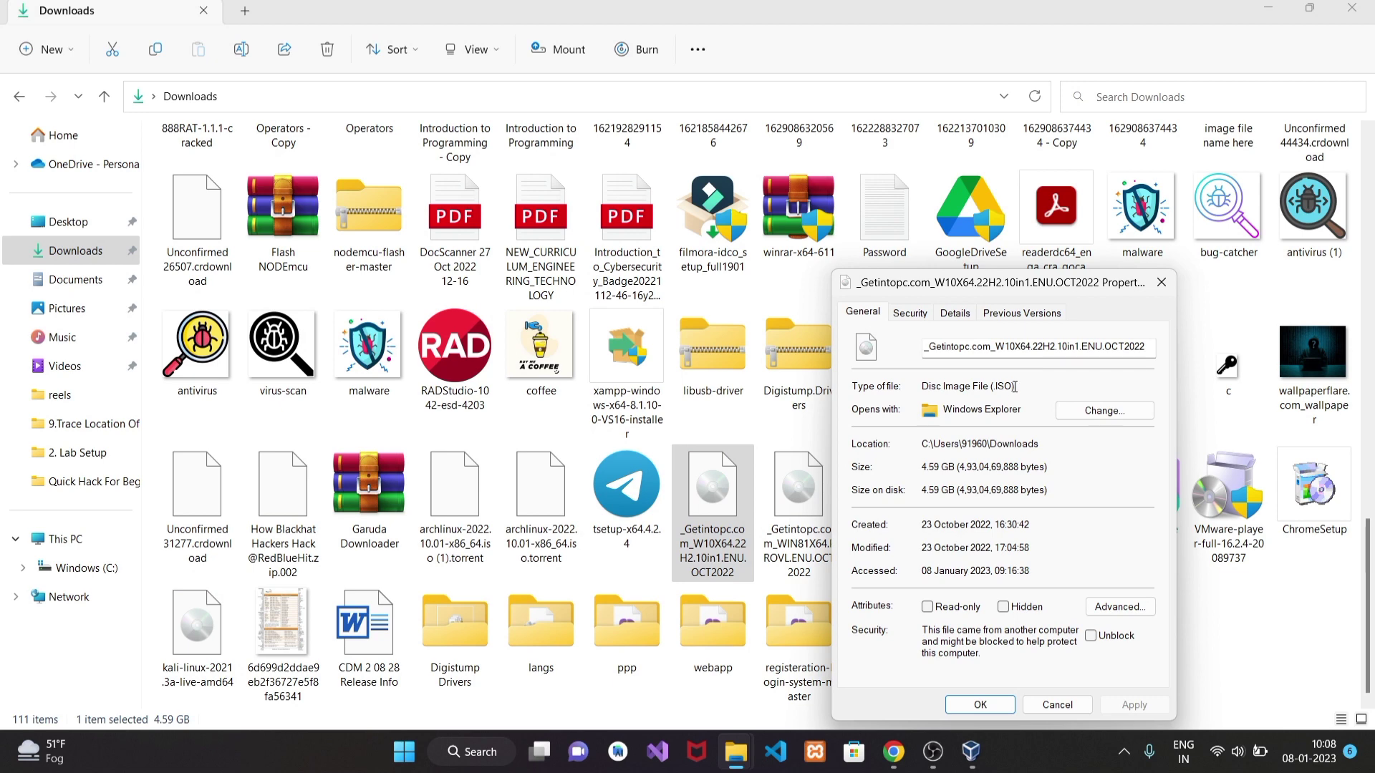
Step: Check the Windows 10 image's file type, close its properties and return to the Create Virtual Machine wizard
{"action": "left_click_drag", "start_coordinate": [1014, 387], "coordinate": [988, 384]}
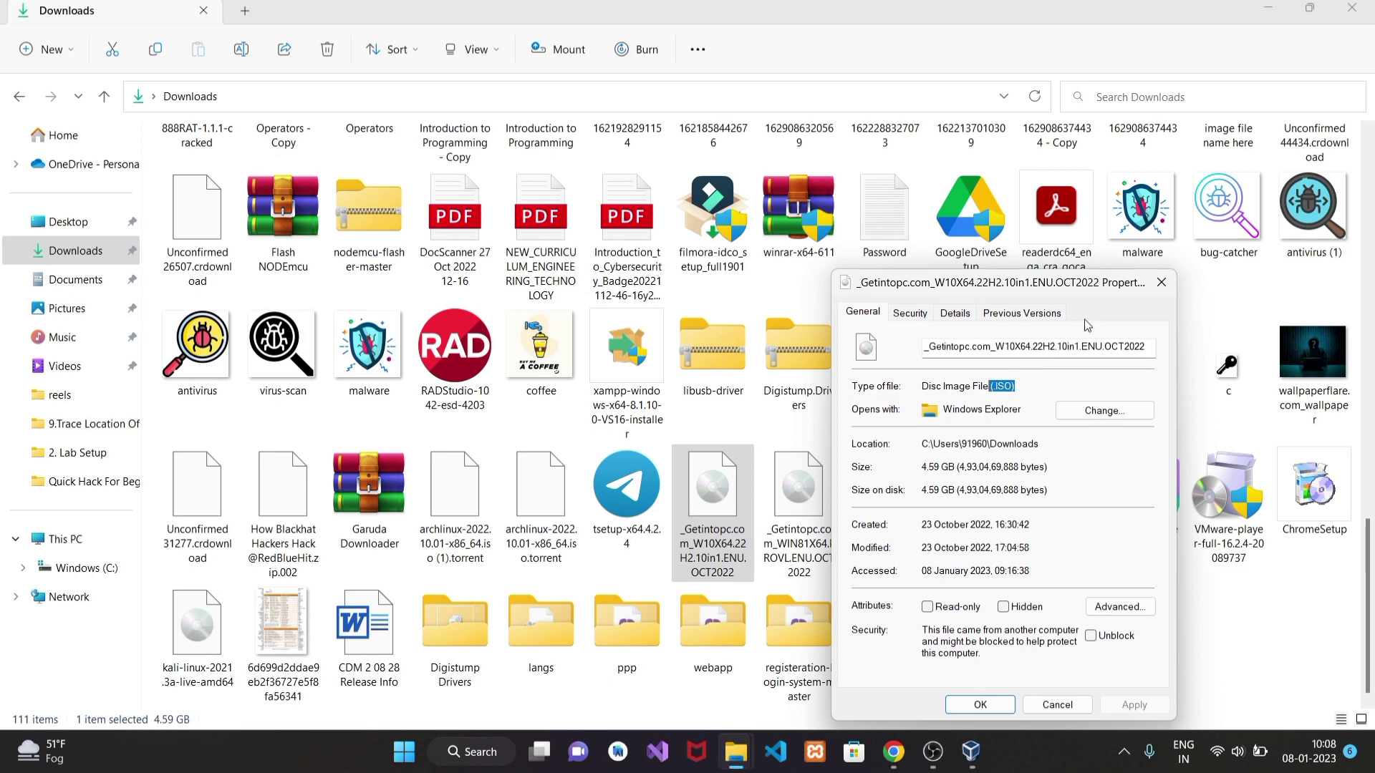
{"action": "left_click", "coordinate": [1163, 284]}
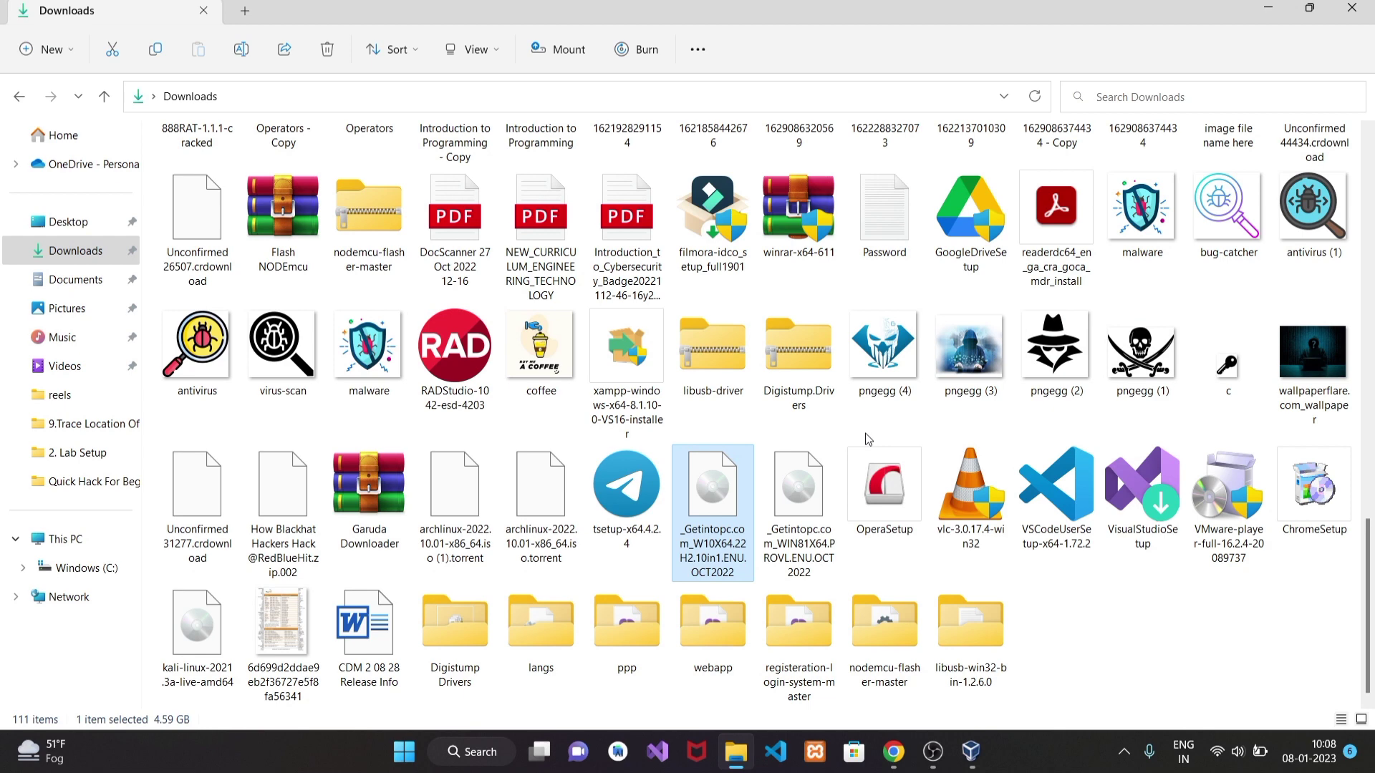
{"action": "left_click", "coordinate": [1268, 8]}
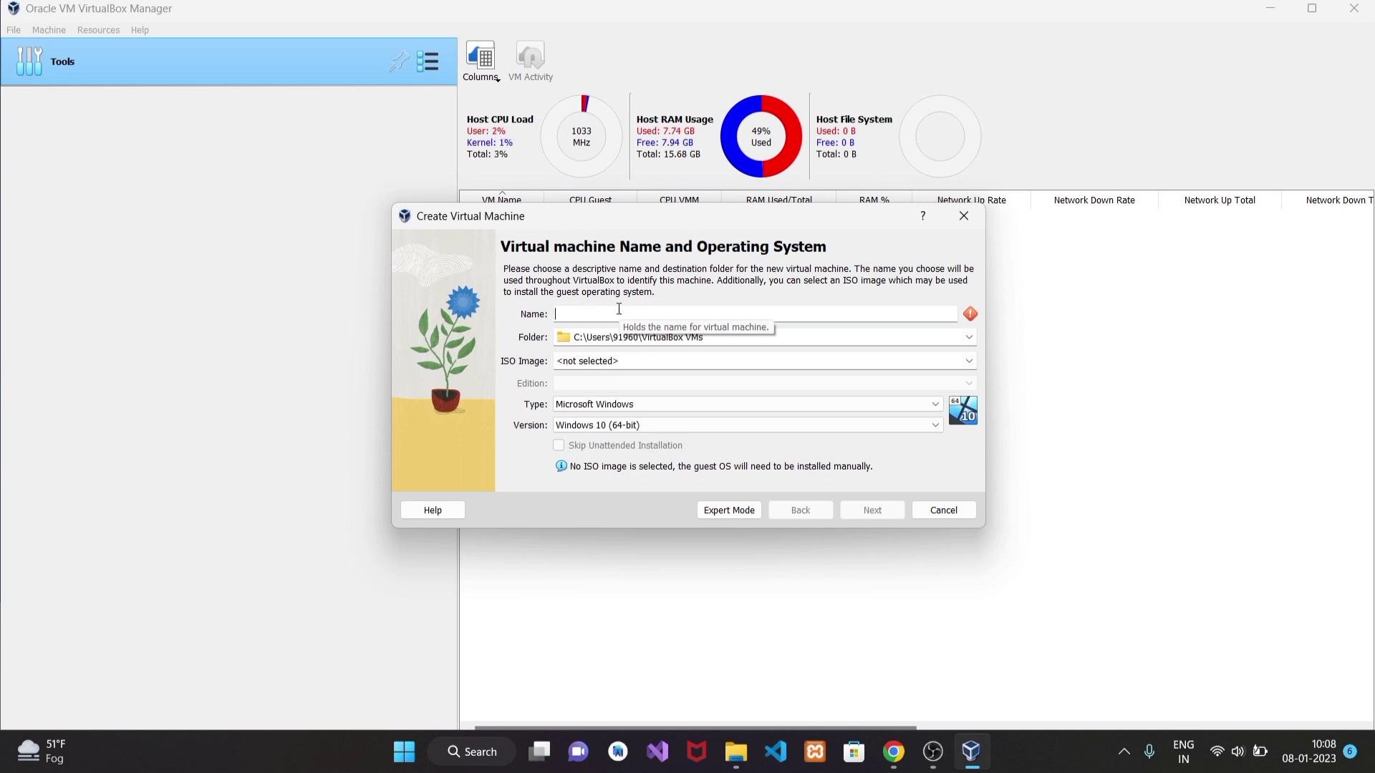
Step: Name the virtual machine Parrot Os and choose Parrot-security-5.1.2_amd64 from Downloads as its ISO image
{"action": "type", "text": "Prr"}
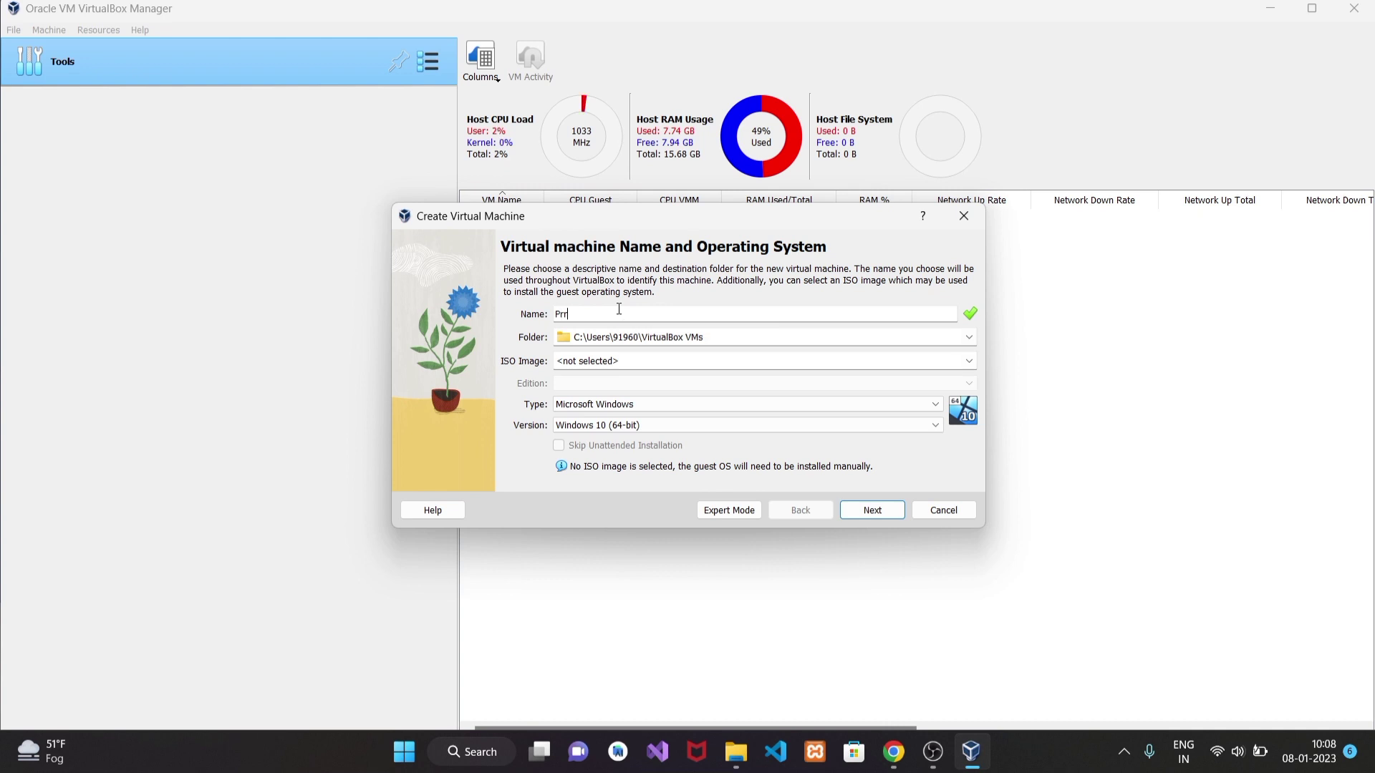
{"action": "type", "text": "ot Os"}
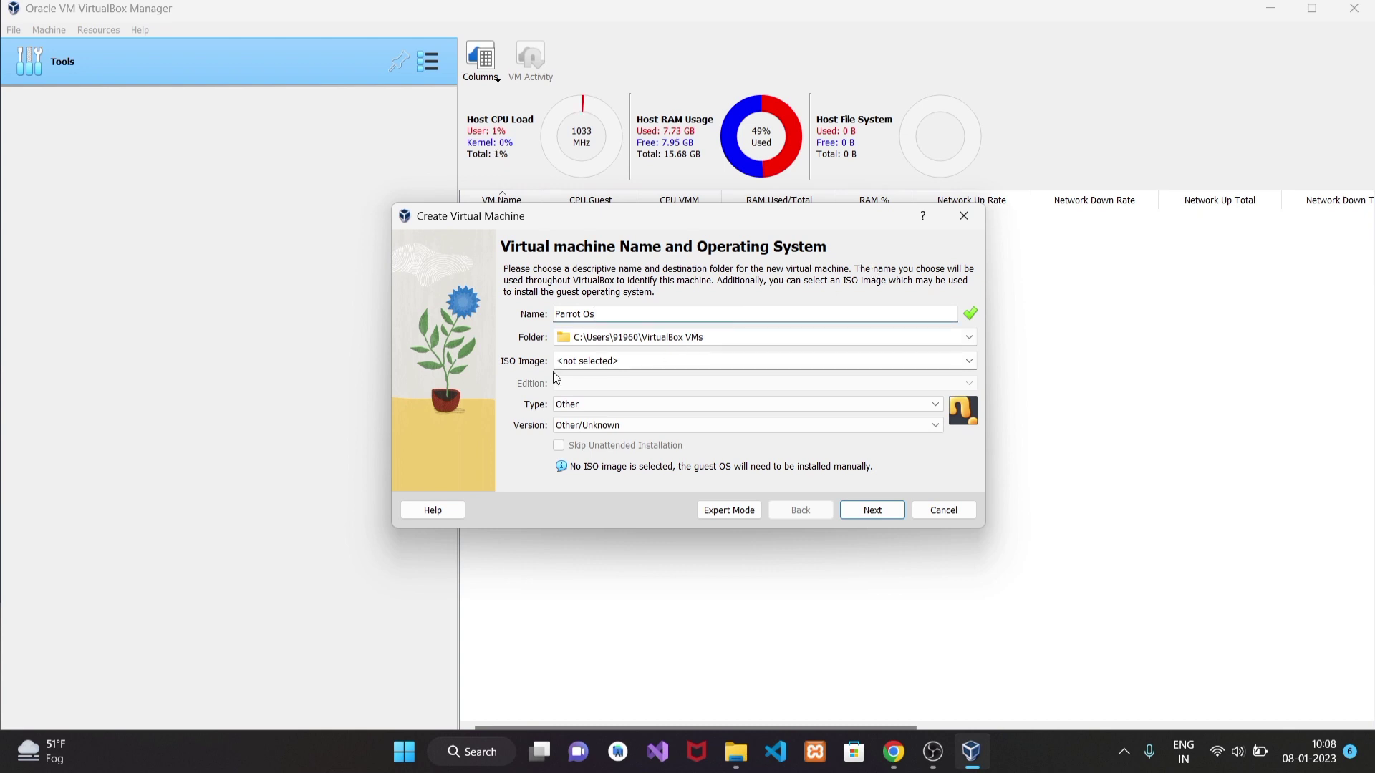
{"action": "left_click", "coordinate": [970, 362]}
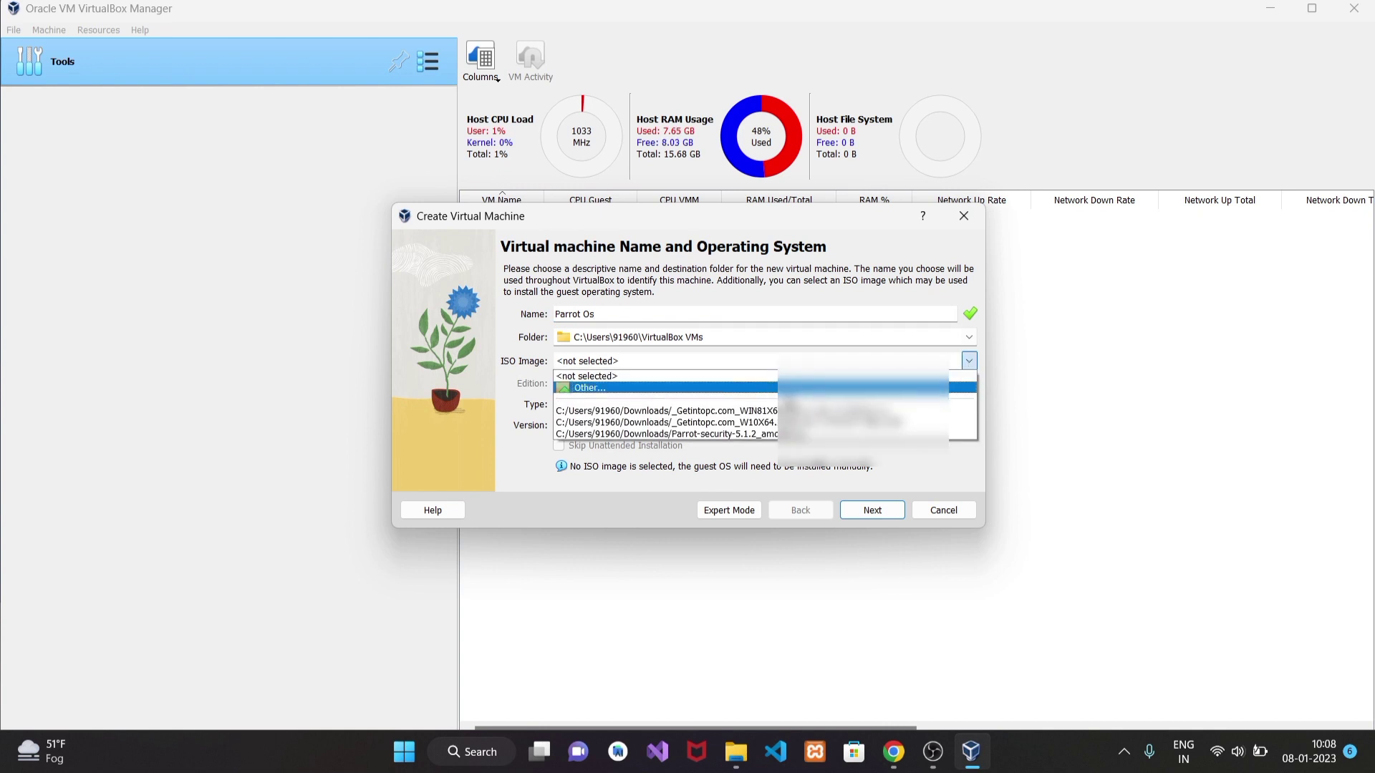
{"action": "left_click", "coordinate": [740, 388]}
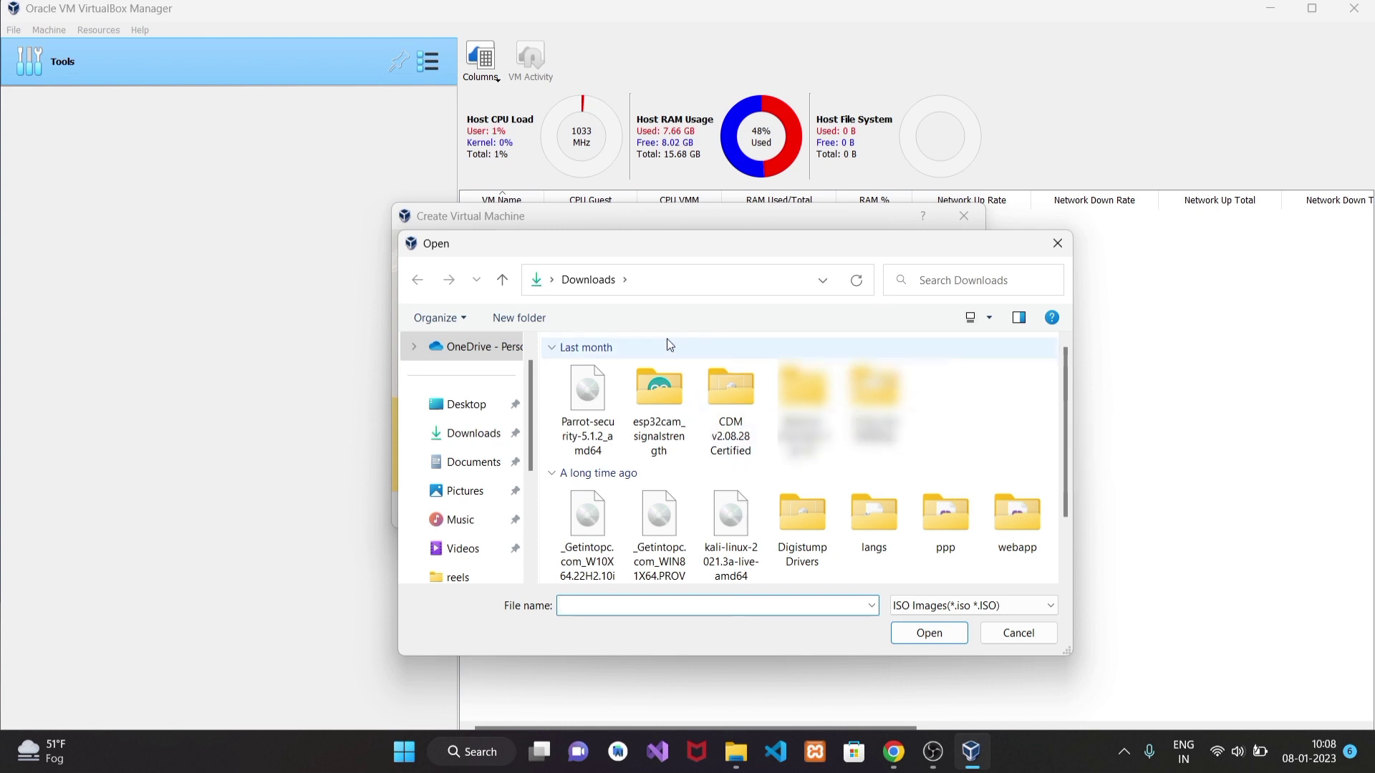
{"action": "left_click", "coordinate": [598, 452]}
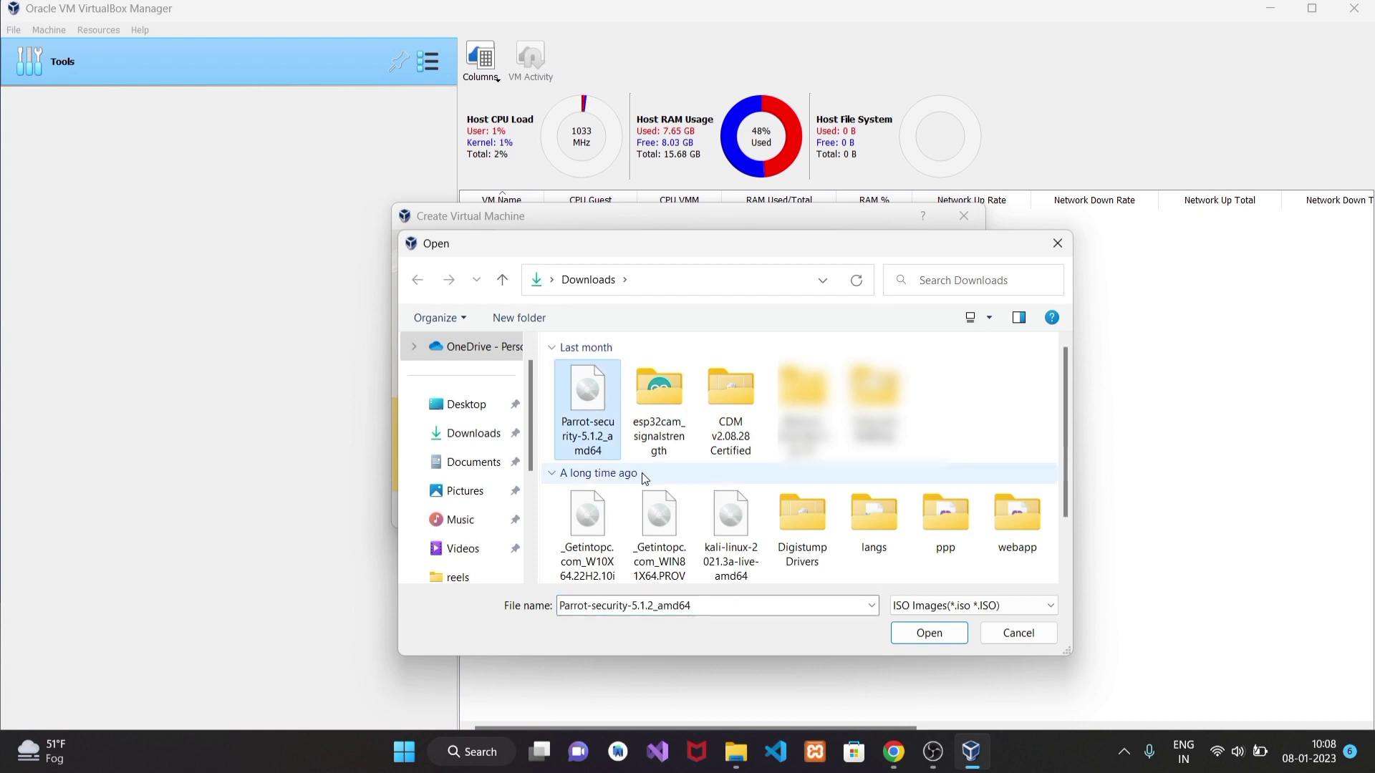
{"action": "scroll", "coordinate": [783, 522], "scroll_direction": "down", "scroll_amount": 2}
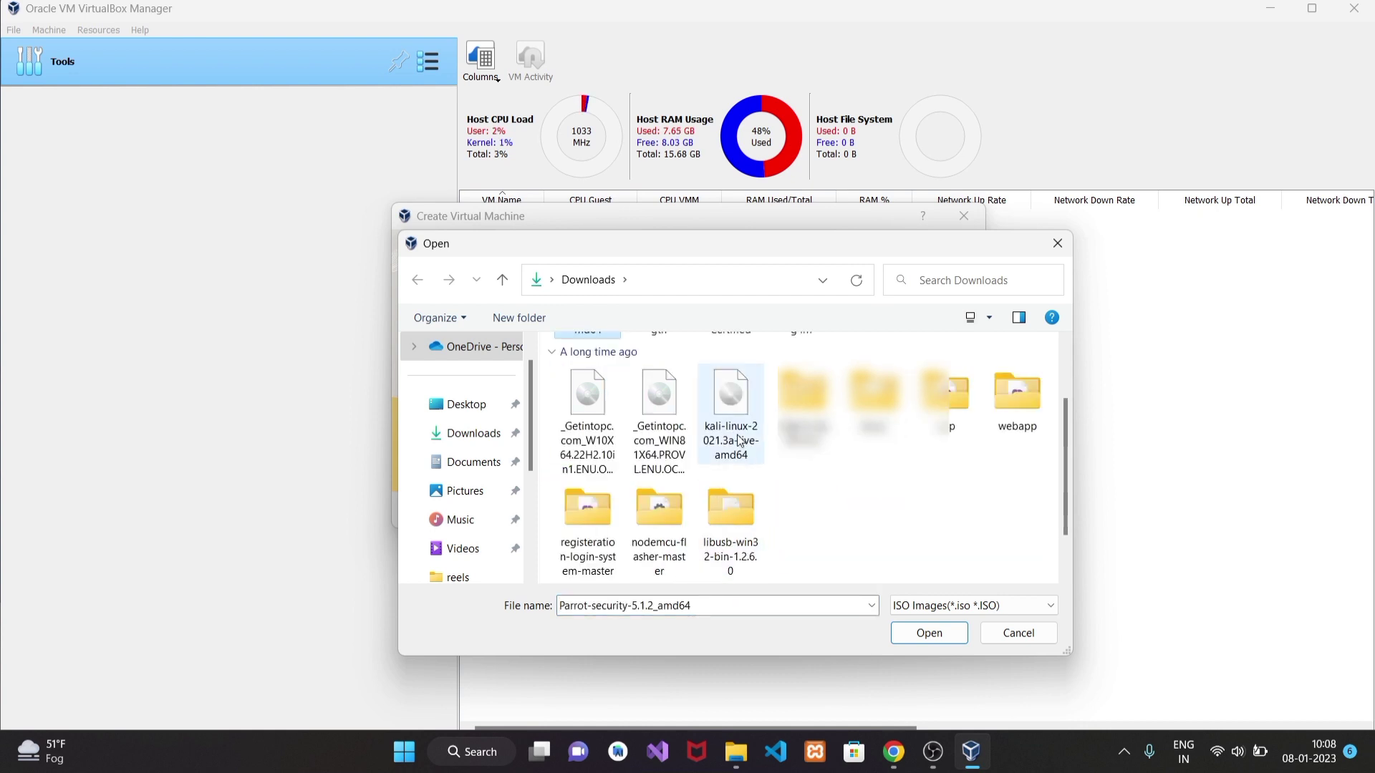
{"action": "scroll", "coordinate": [736, 435], "scroll_direction": "up", "scroll_amount": 2}
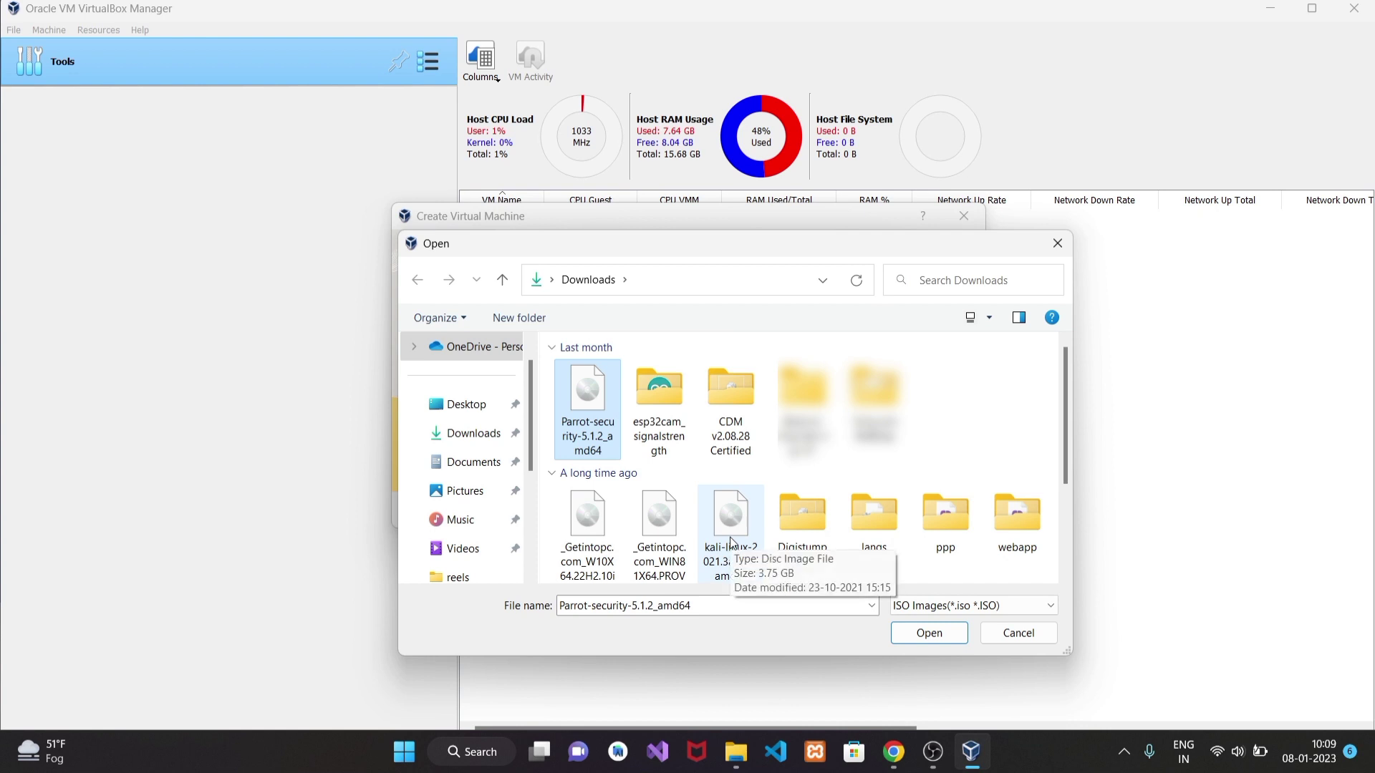
{"action": "left_click", "coordinate": [909, 635]}
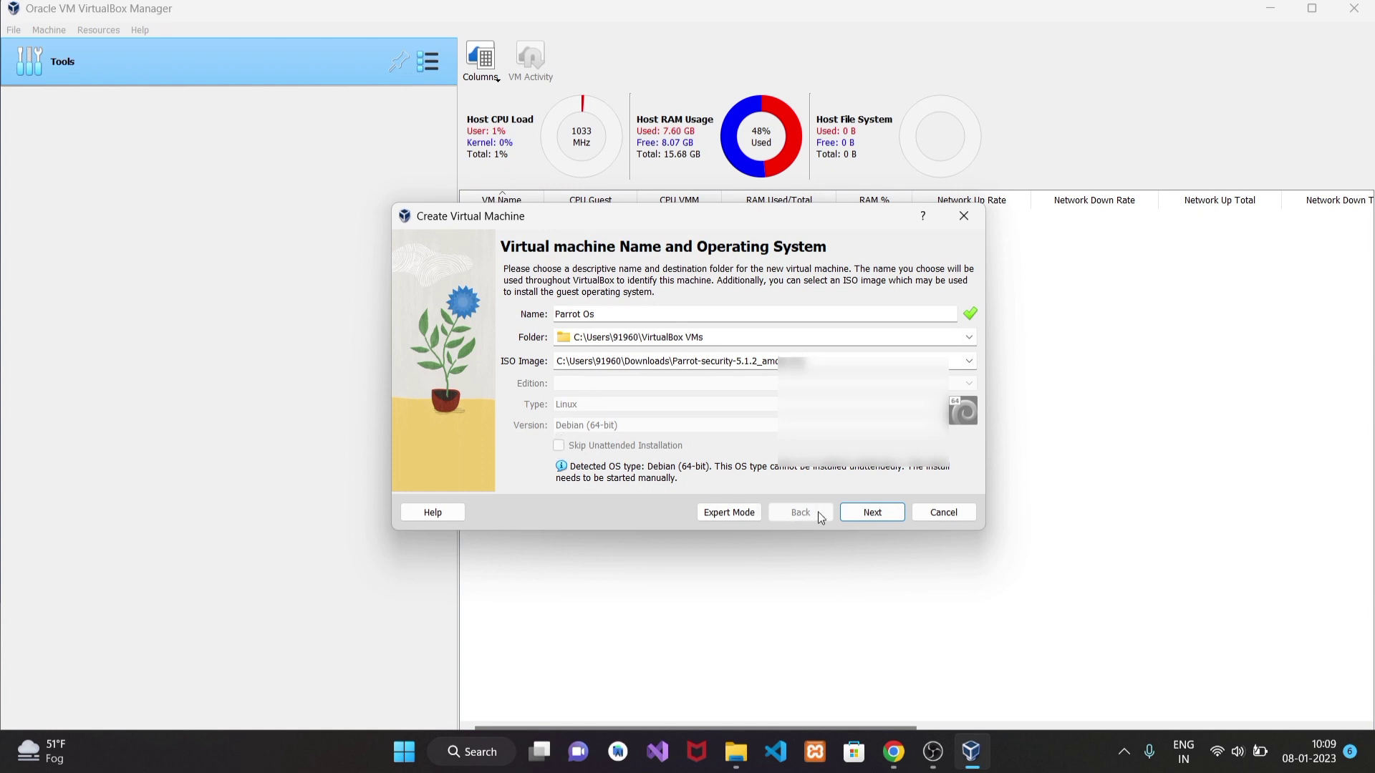
Step: Try to continue with the current machine name, rename the machine Parrot Os1 and proceed to the hardware settings
{"action": "left_click", "coordinate": [866, 513]}
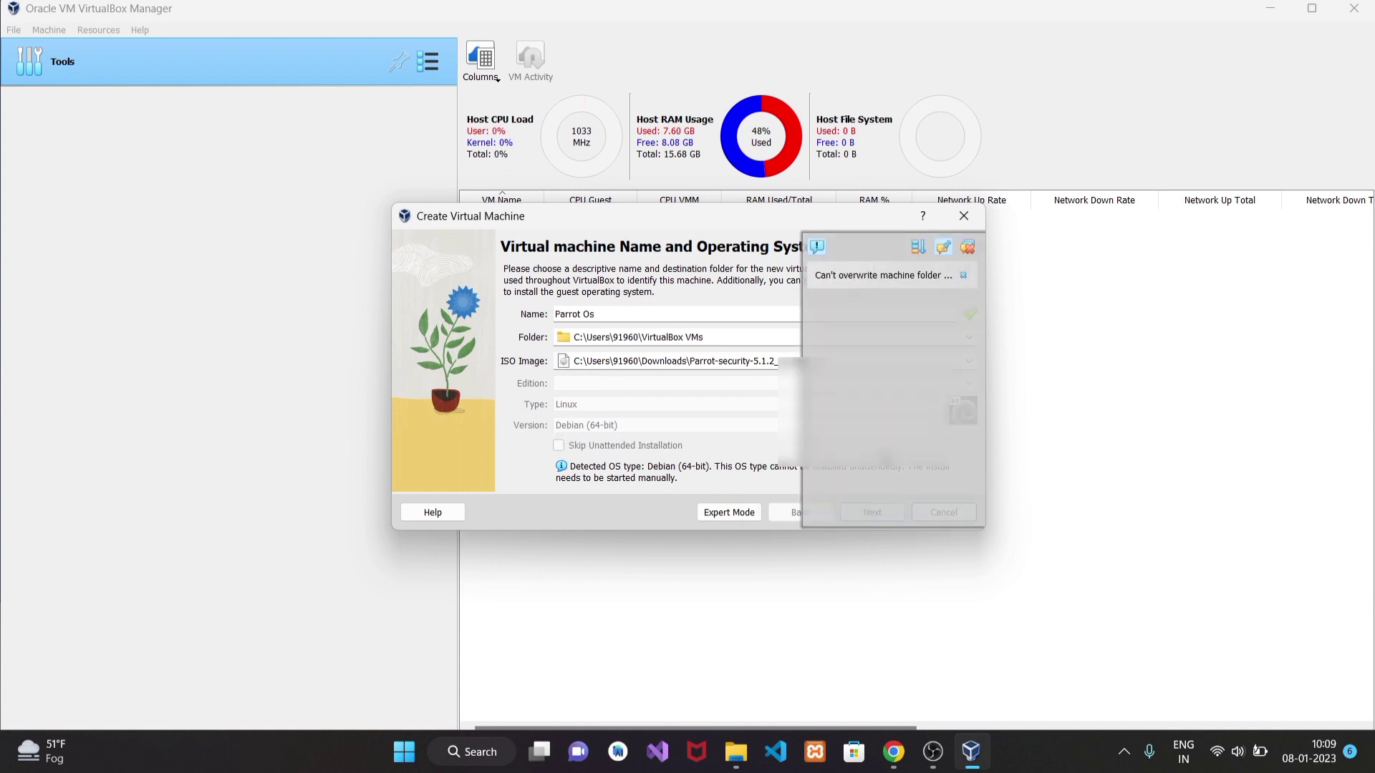
{"action": "left_click", "coordinate": [963, 275]}
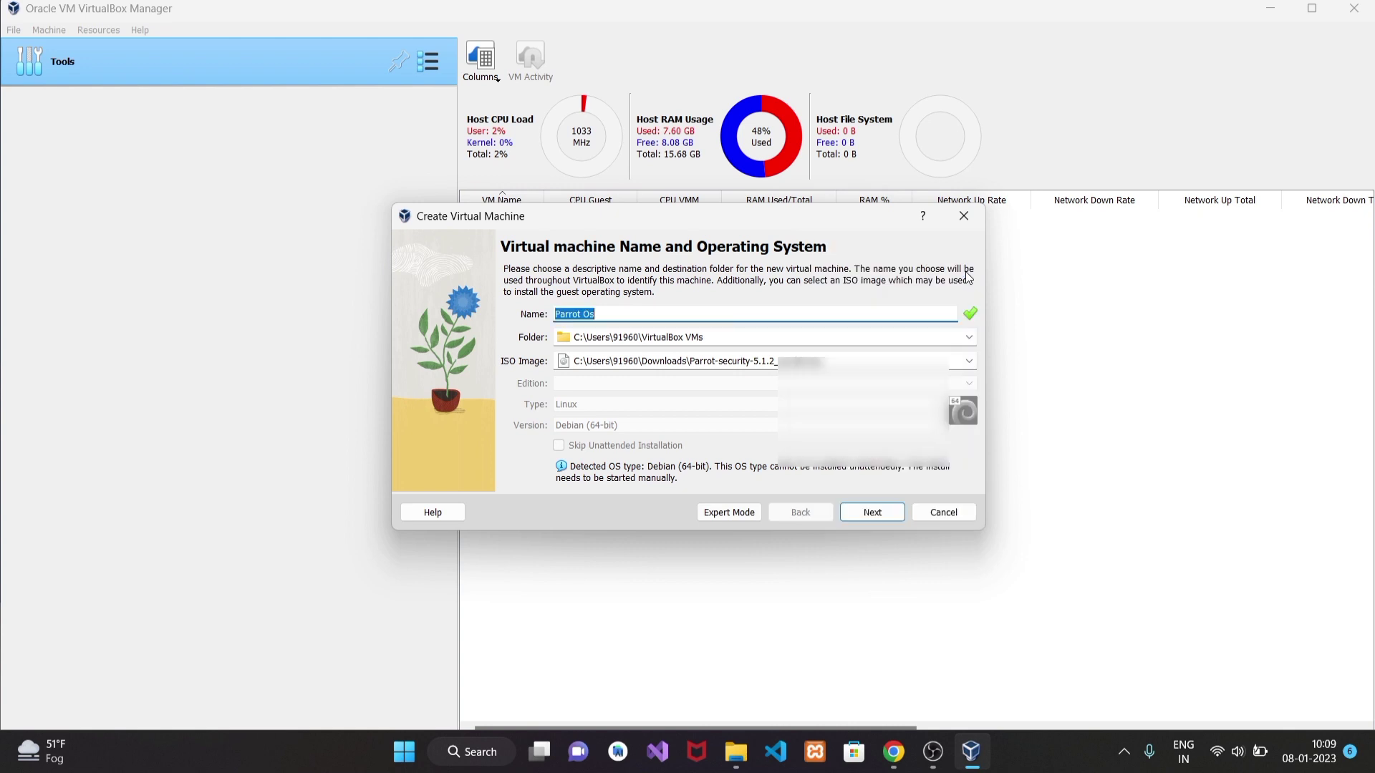
{"action": "left_click", "coordinate": [829, 311]}
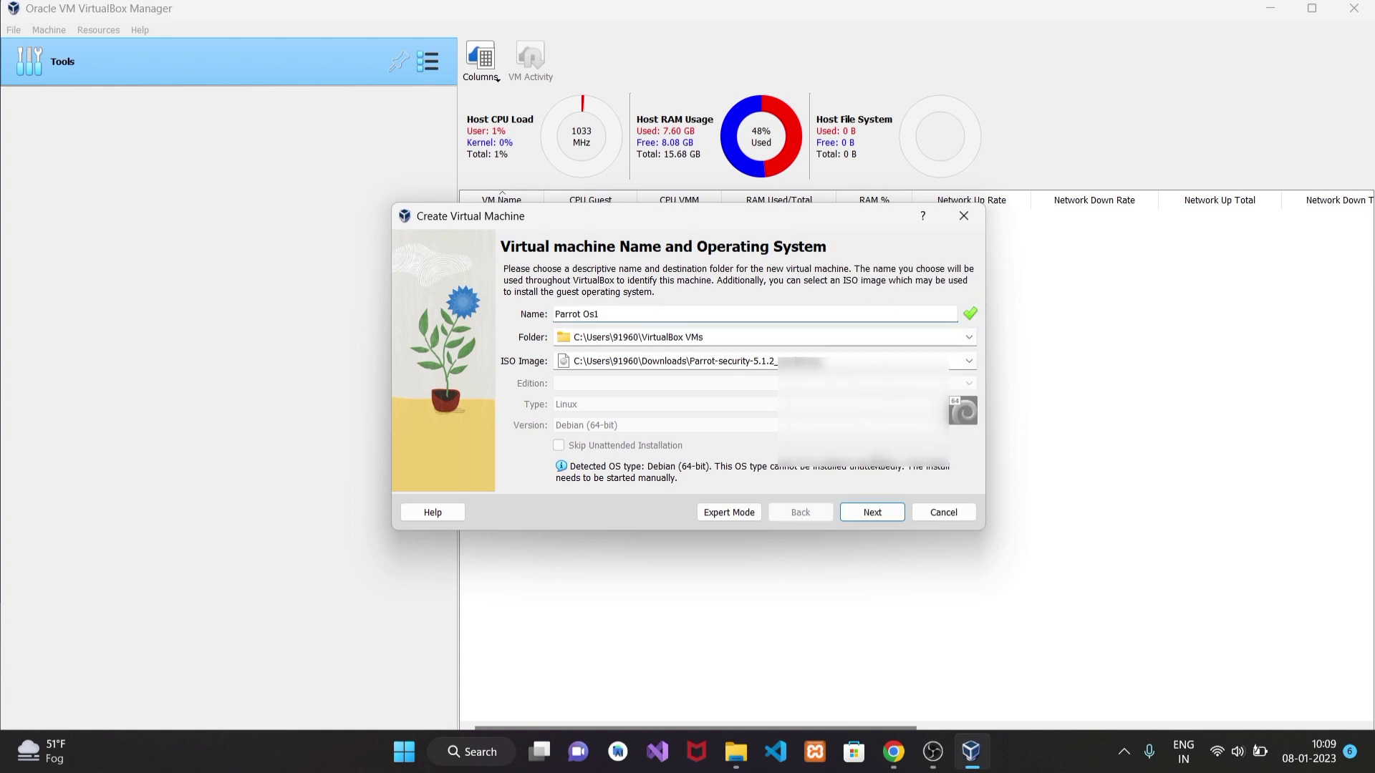
{"action": "left_click", "coordinate": [872, 512]}
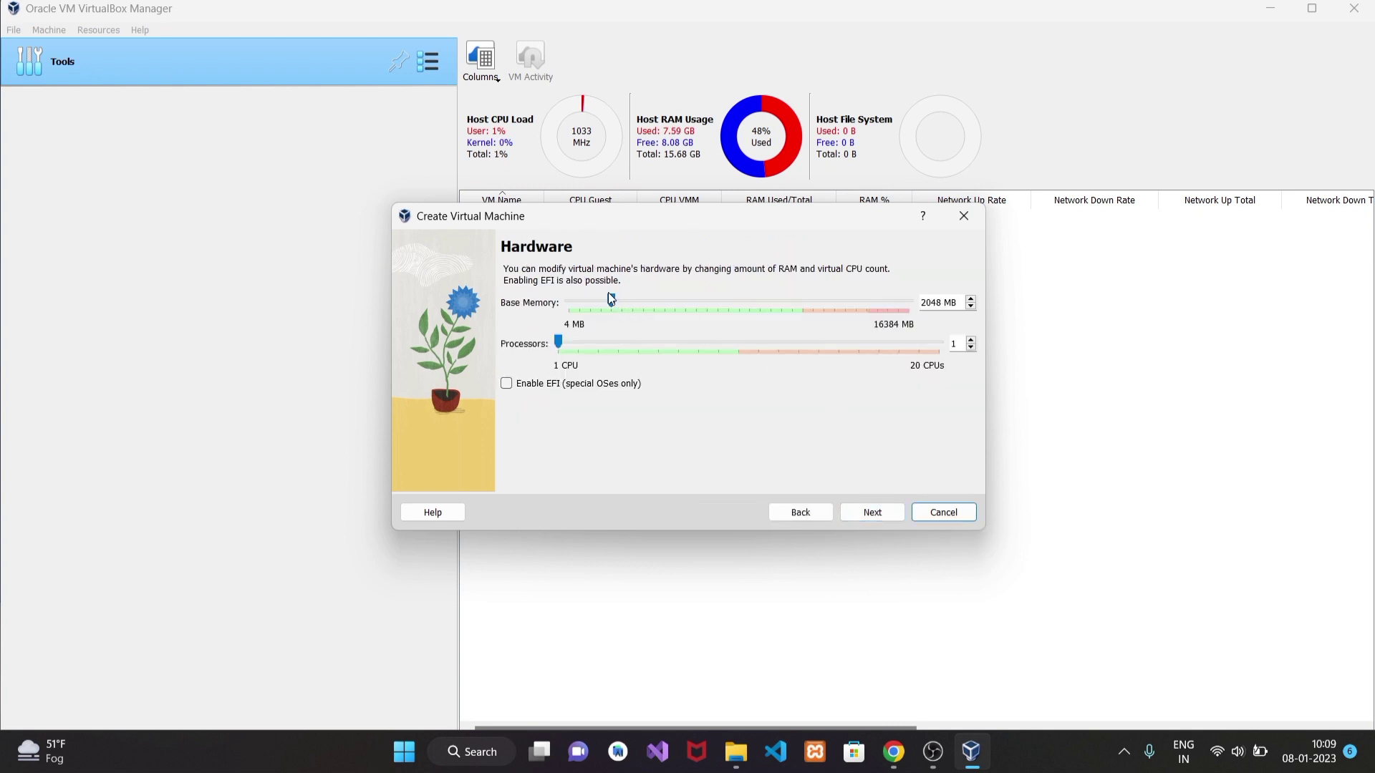
Step: Set the base memory to 16384 MB and the processors to 20, and continue to the virtual hard disk settings
{"action": "left_click_drag", "start_coordinate": [614, 302], "coordinate": [989, 298]}
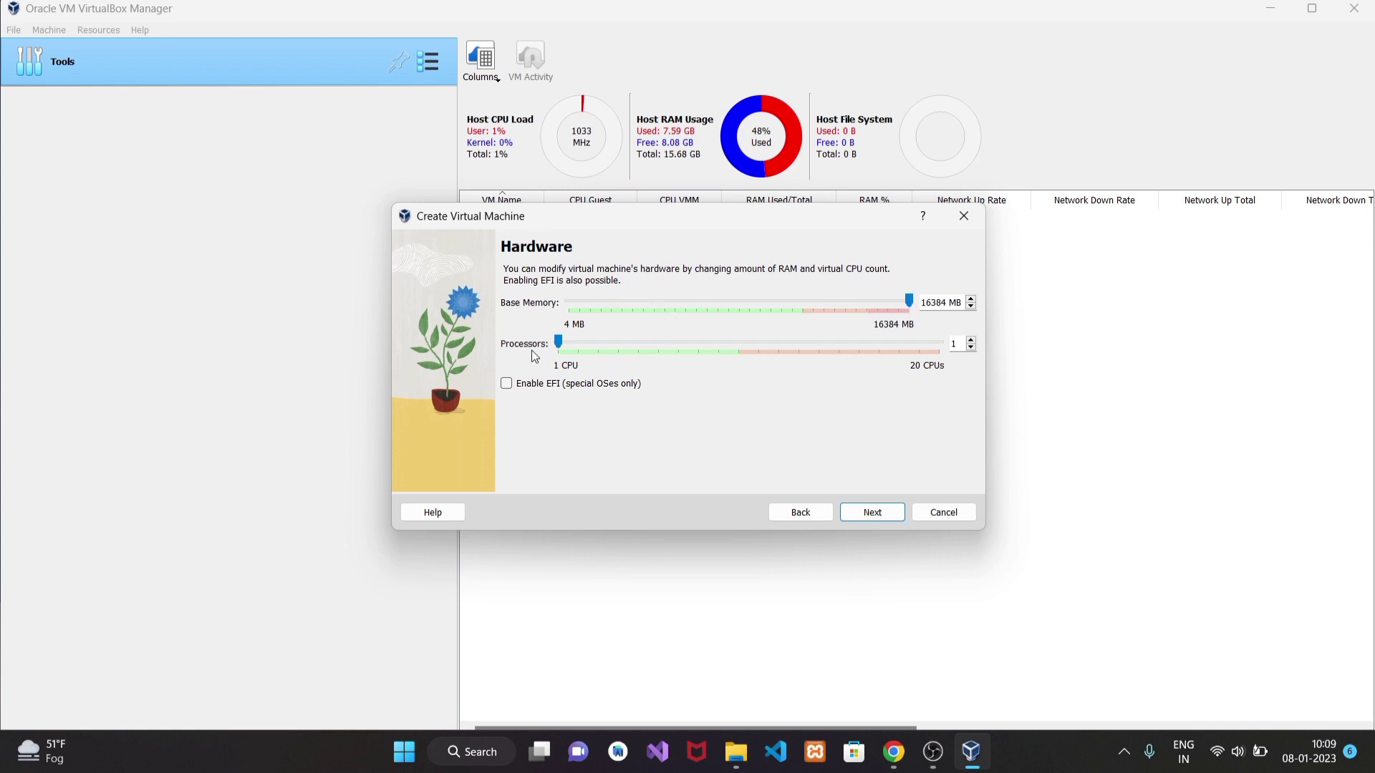
{"action": "left_click_drag", "start_coordinate": [767, 378], "coordinate": [952, 378]}
{"action": "left_click", "coordinate": [865, 514]}
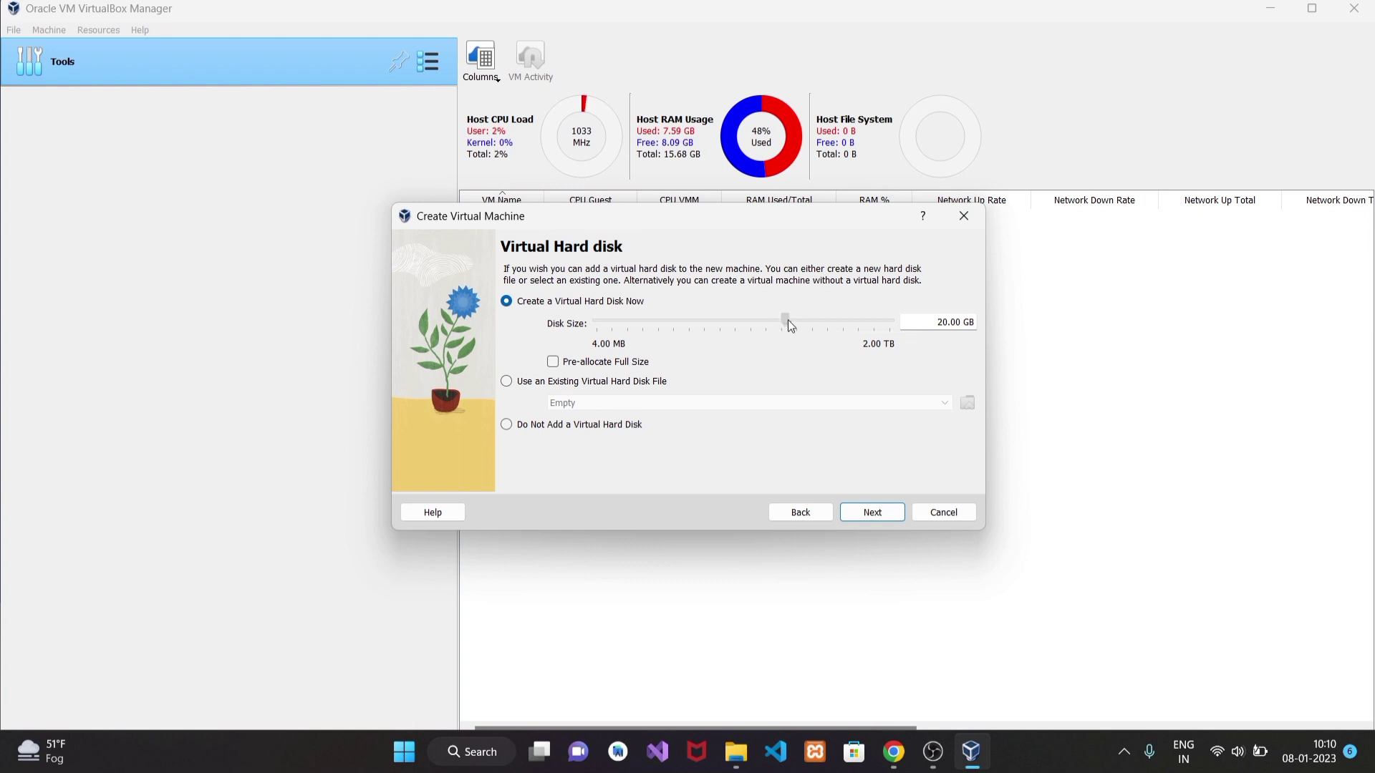
Step: Set the new virtual hard disk's size to 31.37 GB and finish creating the virtual machine
{"action": "left_click_drag", "start_coordinate": [786, 320], "coordinate": [796, 320]}
{"action": "left_click", "coordinate": [902, 518]}
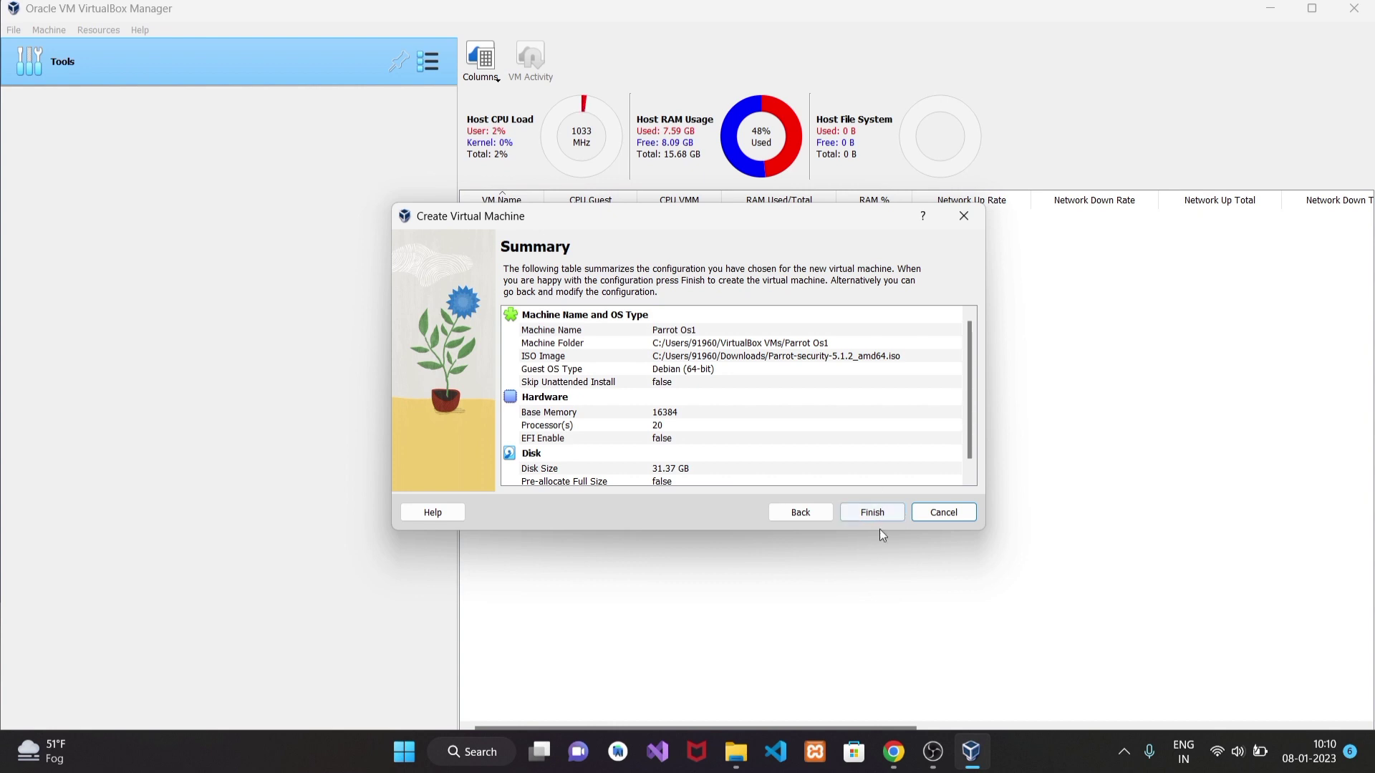
{"action": "left_click", "coordinate": [886, 511]}
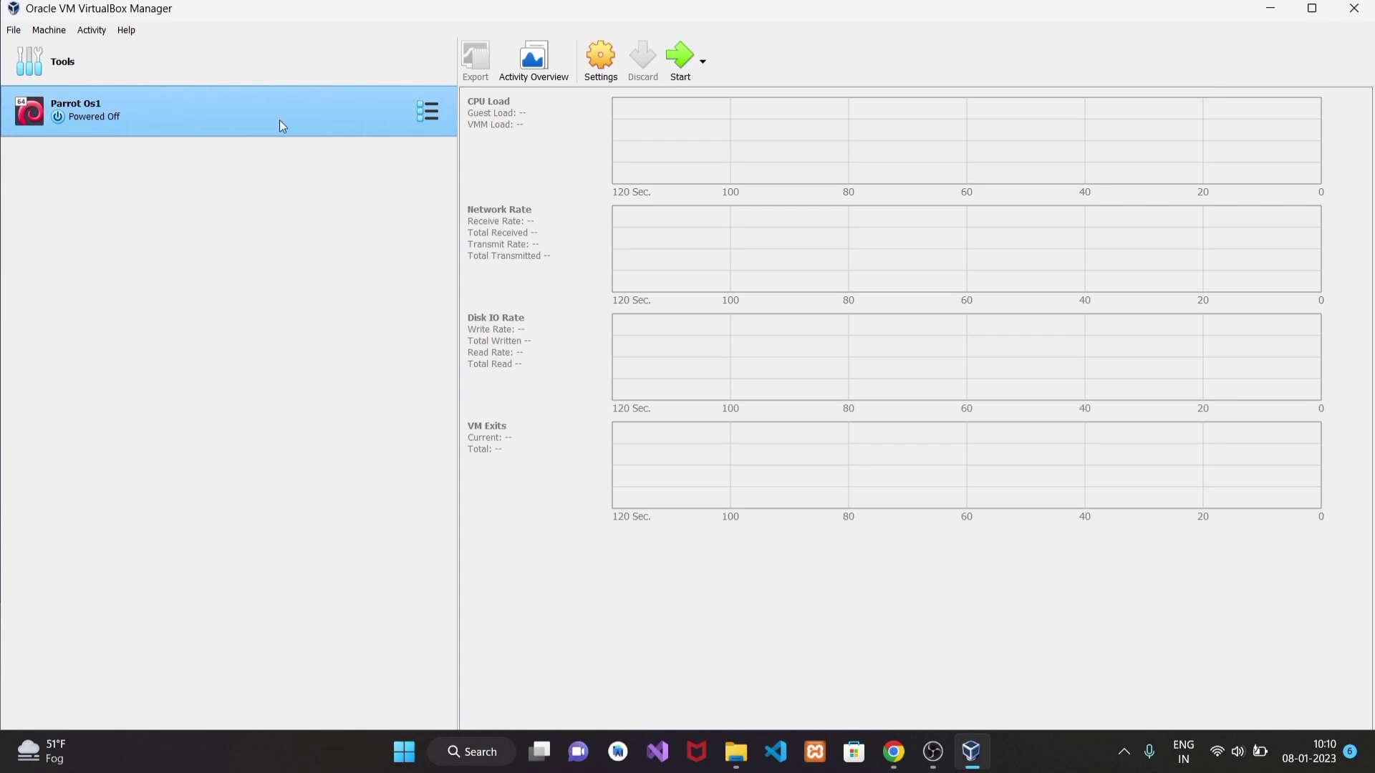
Step: Start the Parrot Os1 virtual machine and boot it with Try / Install, clearing notifications and minimizing the VirtualBox Manager window
{"action": "left_click", "coordinate": [677, 75]}
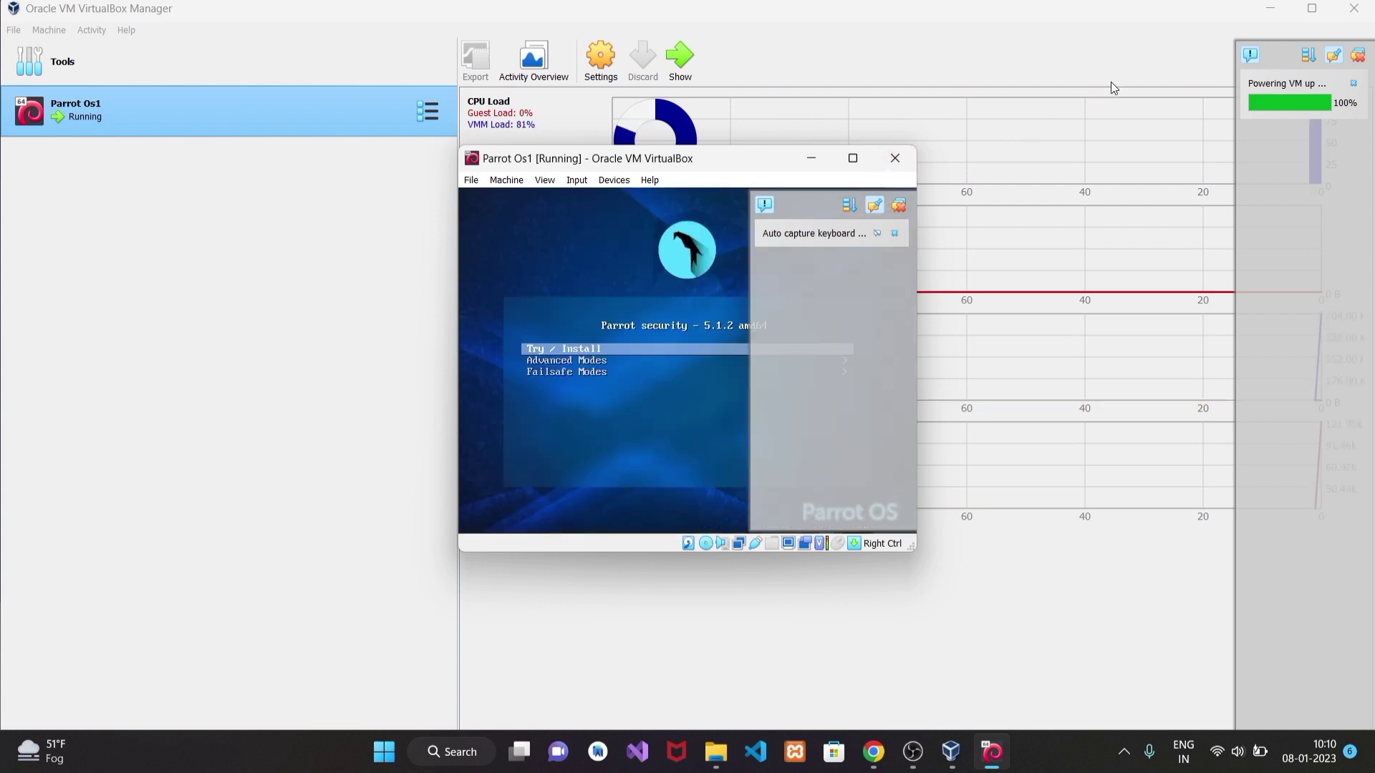
{"action": "left_click", "coordinate": [898, 206]}
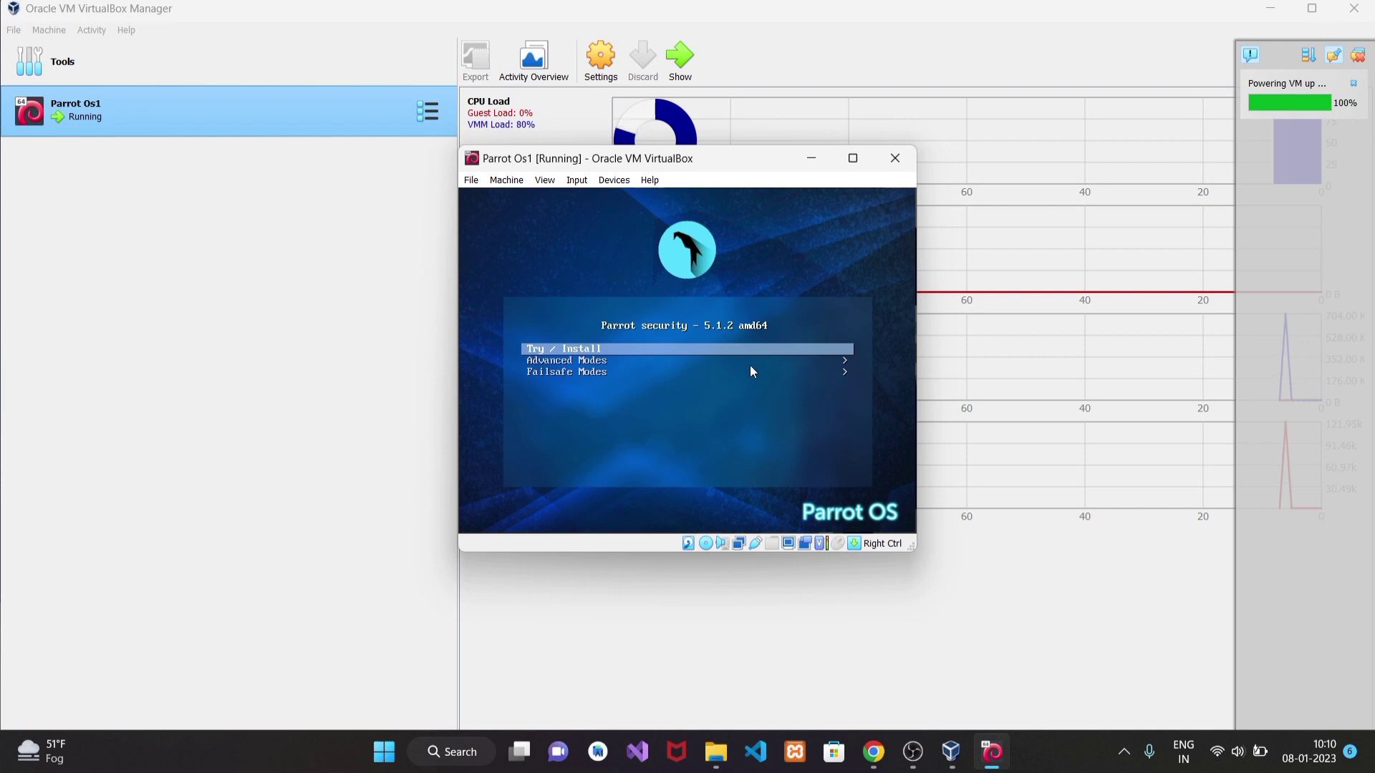
{"action": "key", "text": "Return"}
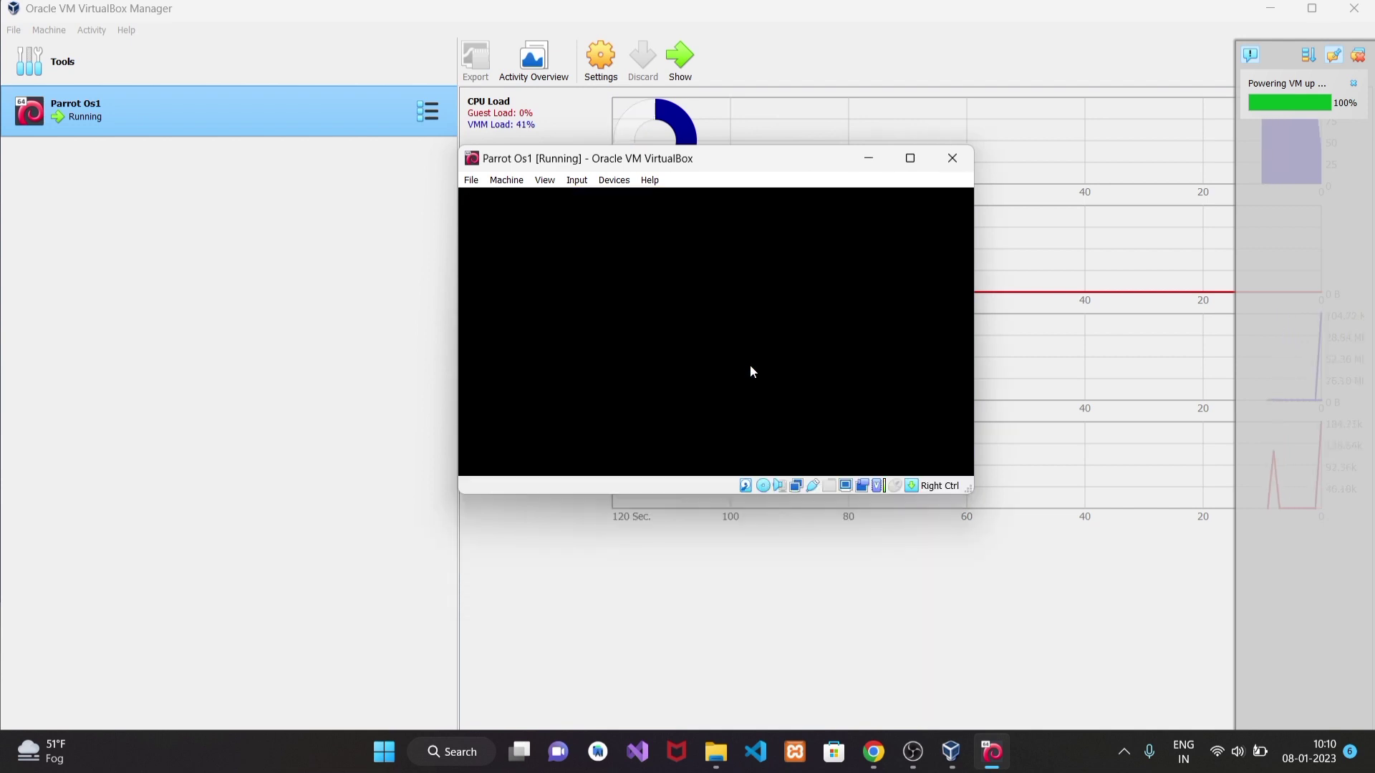
{"action": "left_click", "coordinate": [1271, 9]}
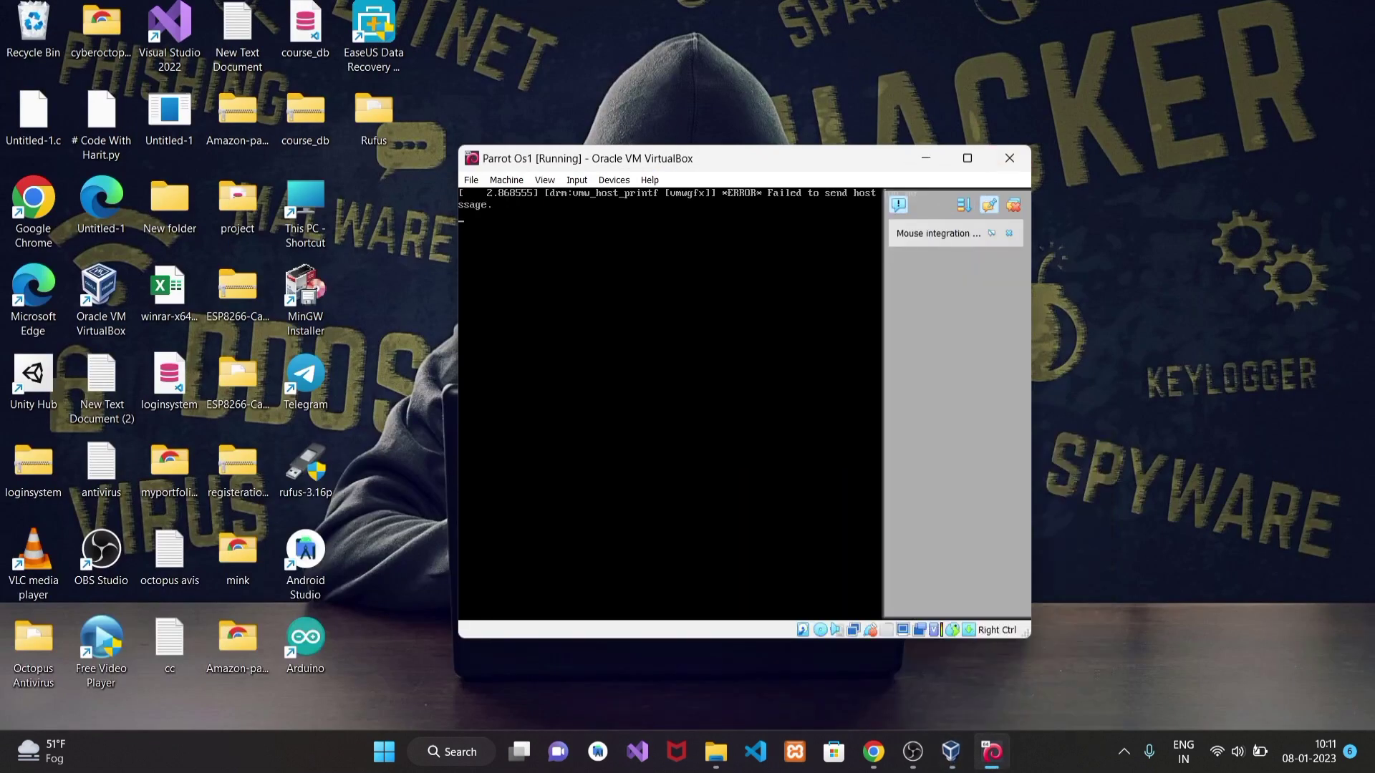
{"action": "left_click", "coordinate": [1013, 205]}
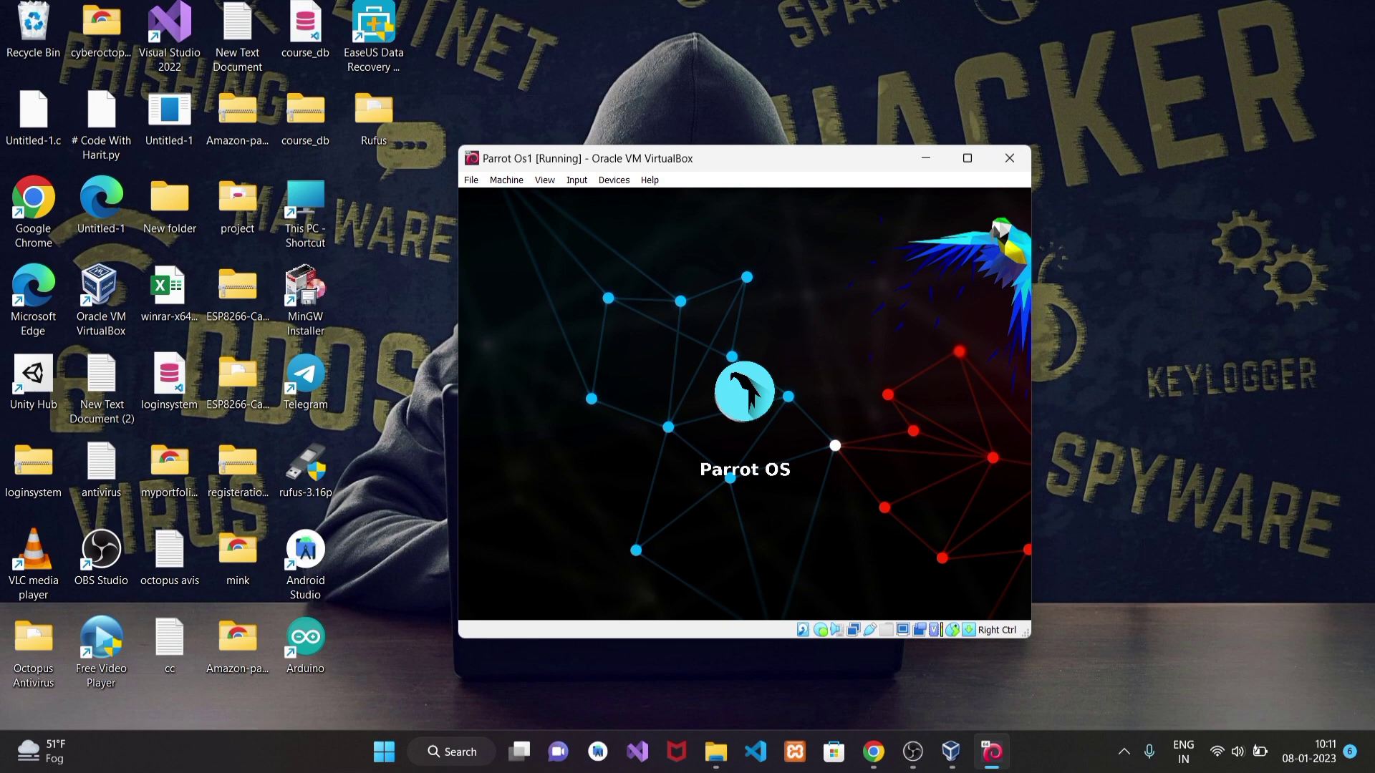
Step: Empty the Recycle Bin on the Windows desktop, permanently deleting its items
{"action": "right_click", "coordinate": [42, 20]}
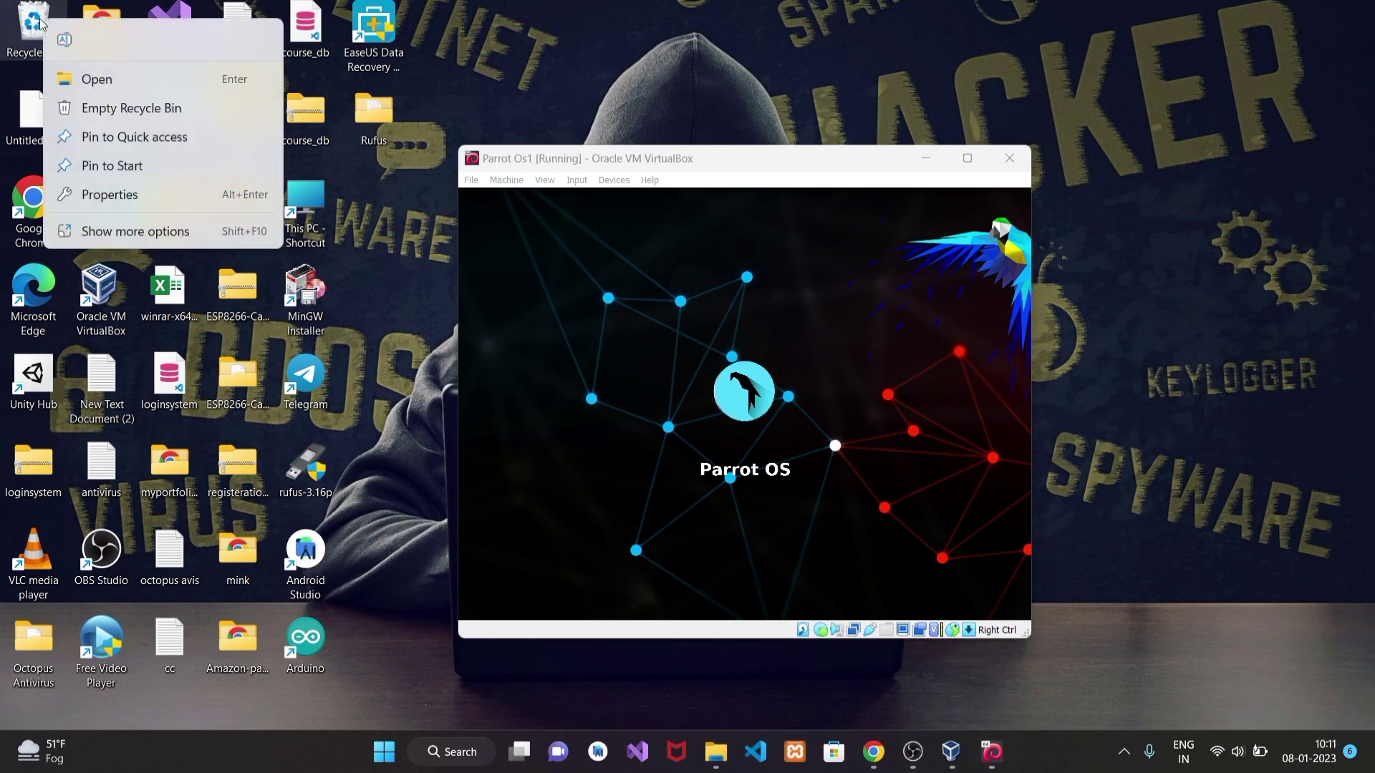
{"action": "left_click", "coordinate": [106, 116]}
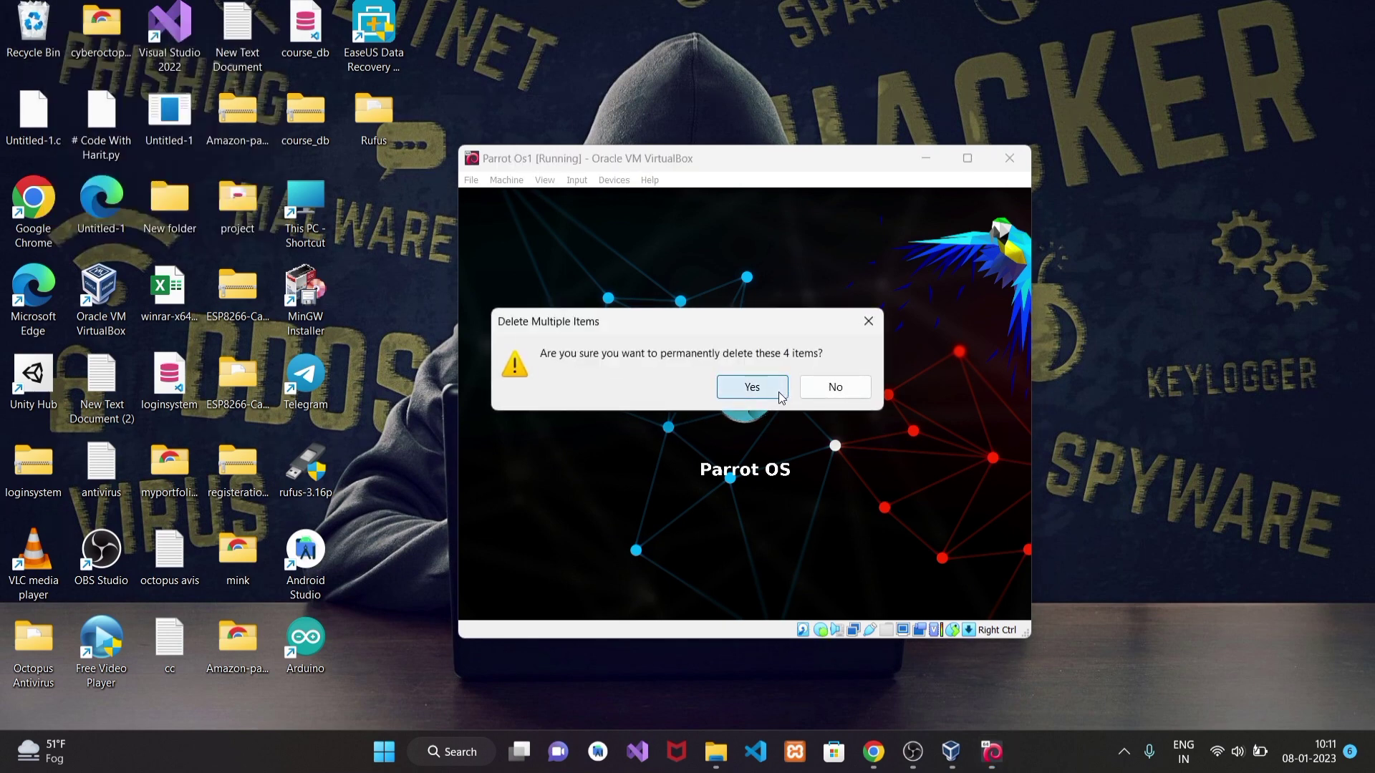
{"action": "left_click", "coordinate": [747, 386]}
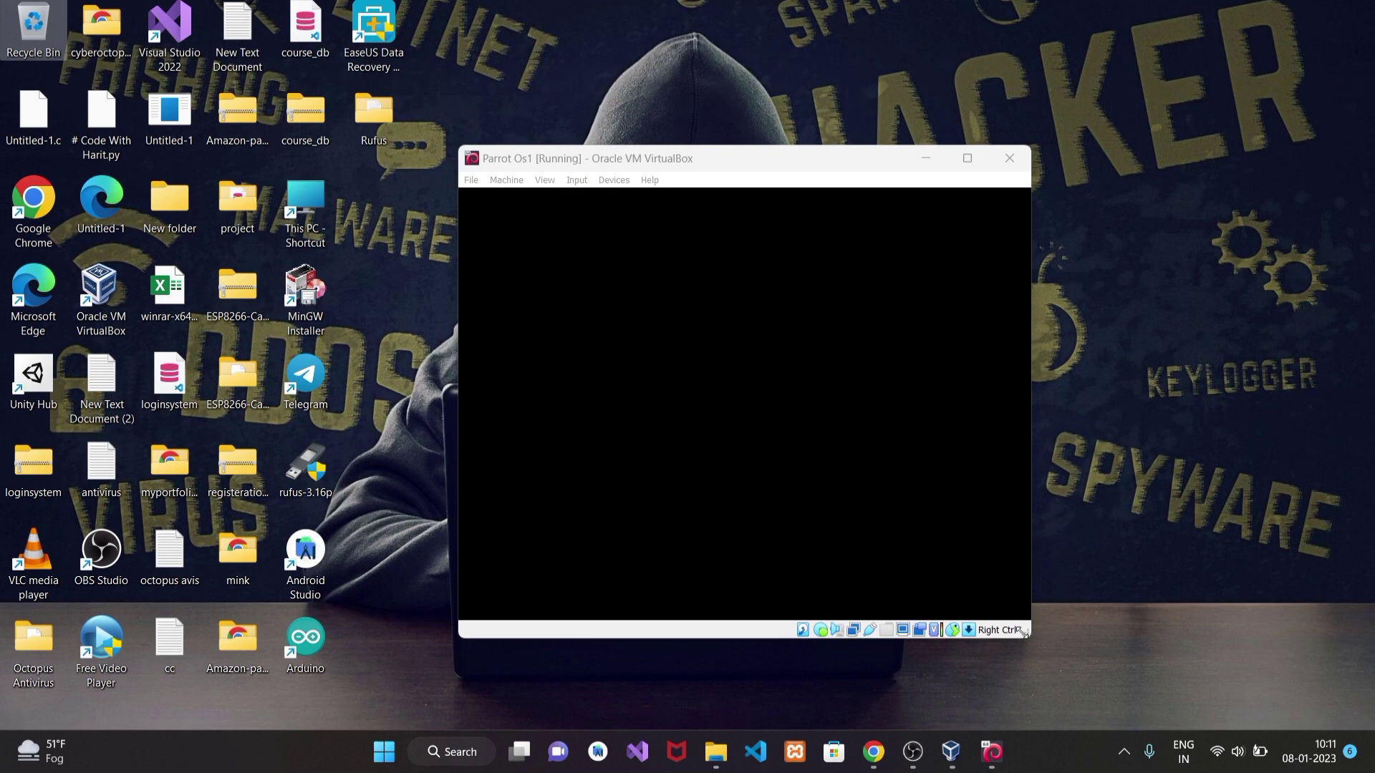
Step: Enlarge and reposition the running Parrot Os1 window, finally maximizing it
{"action": "left_click_drag", "start_coordinate": [1027, 633], "coordinate": [1291, 686]}
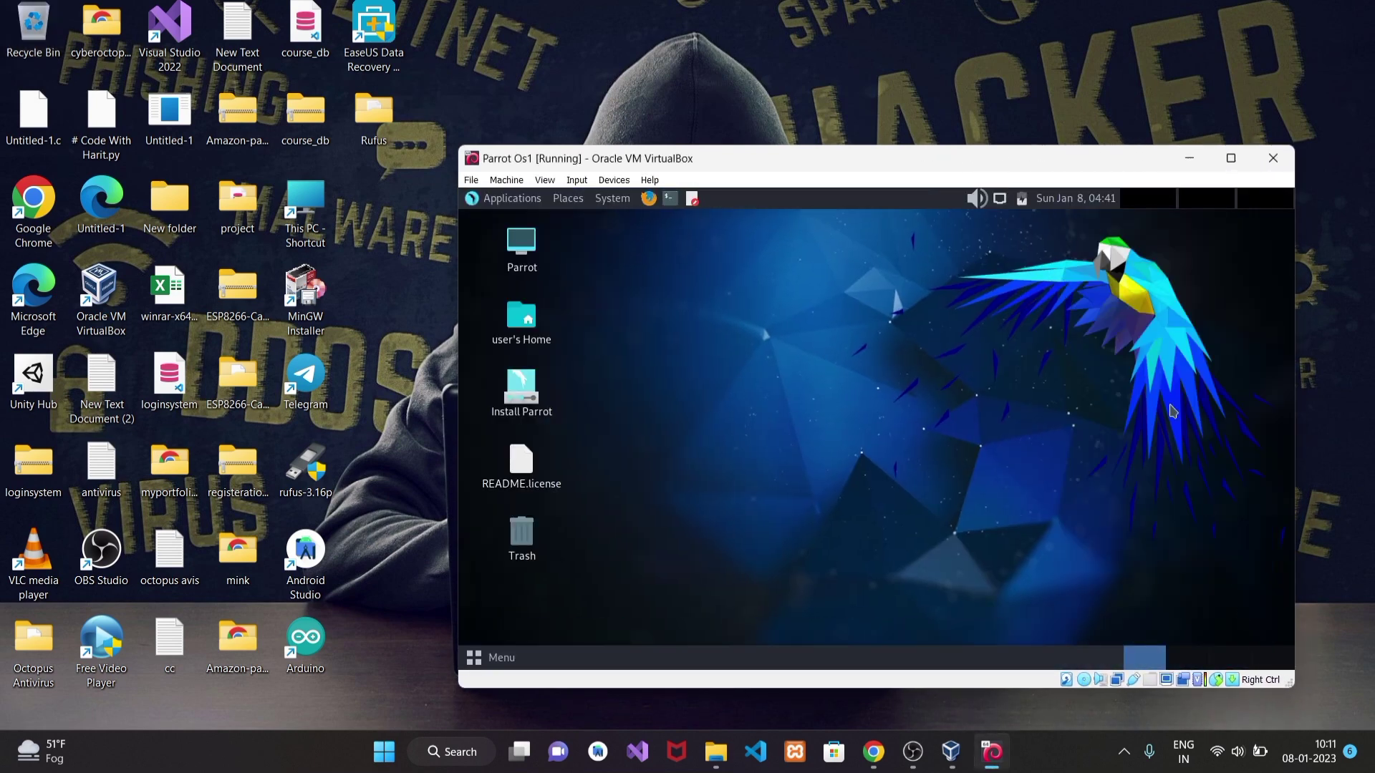
{"action": "left_click_drag", "start_coordinate": [874, 161], "coordinate": [669, 109]}
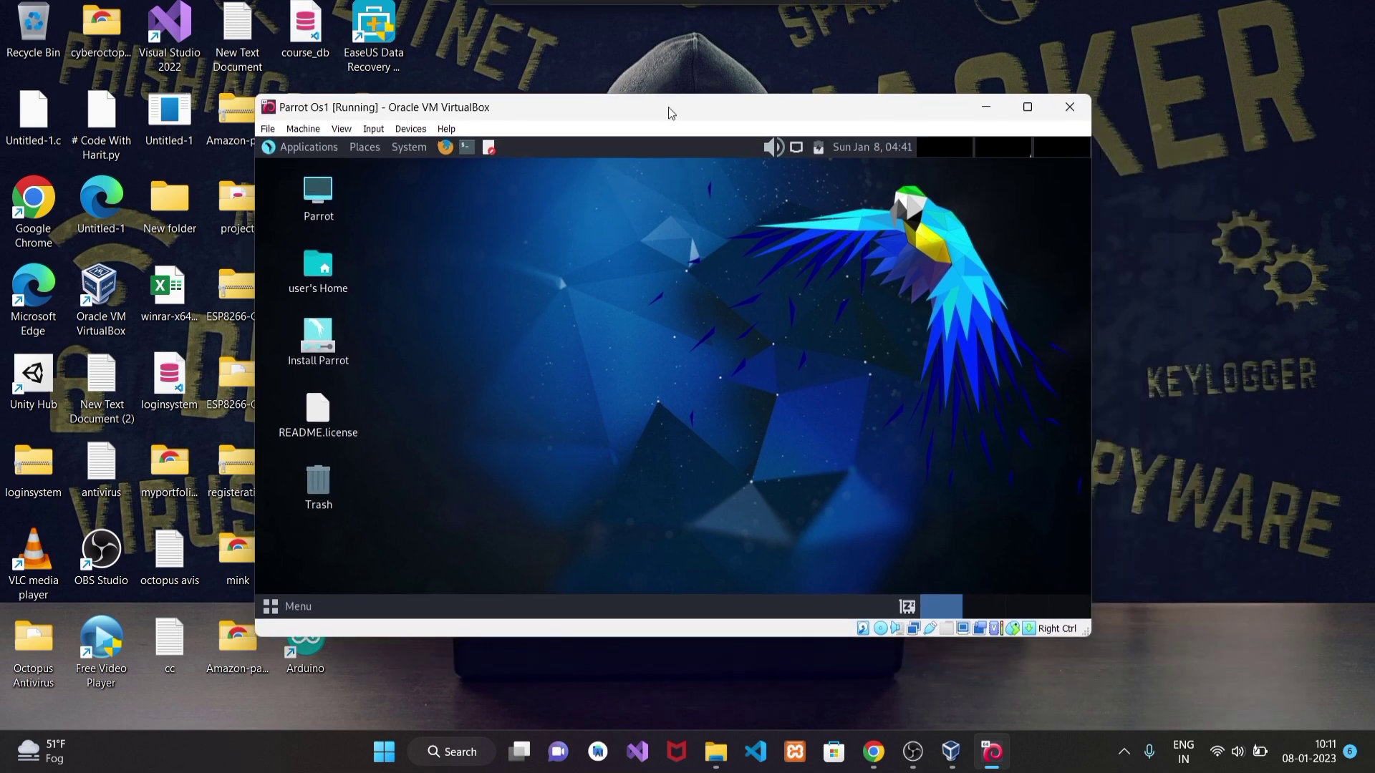
{"action": "left_click_drag", "start_coordinate": [1088, 635], "coordinate": [1371, 729]}
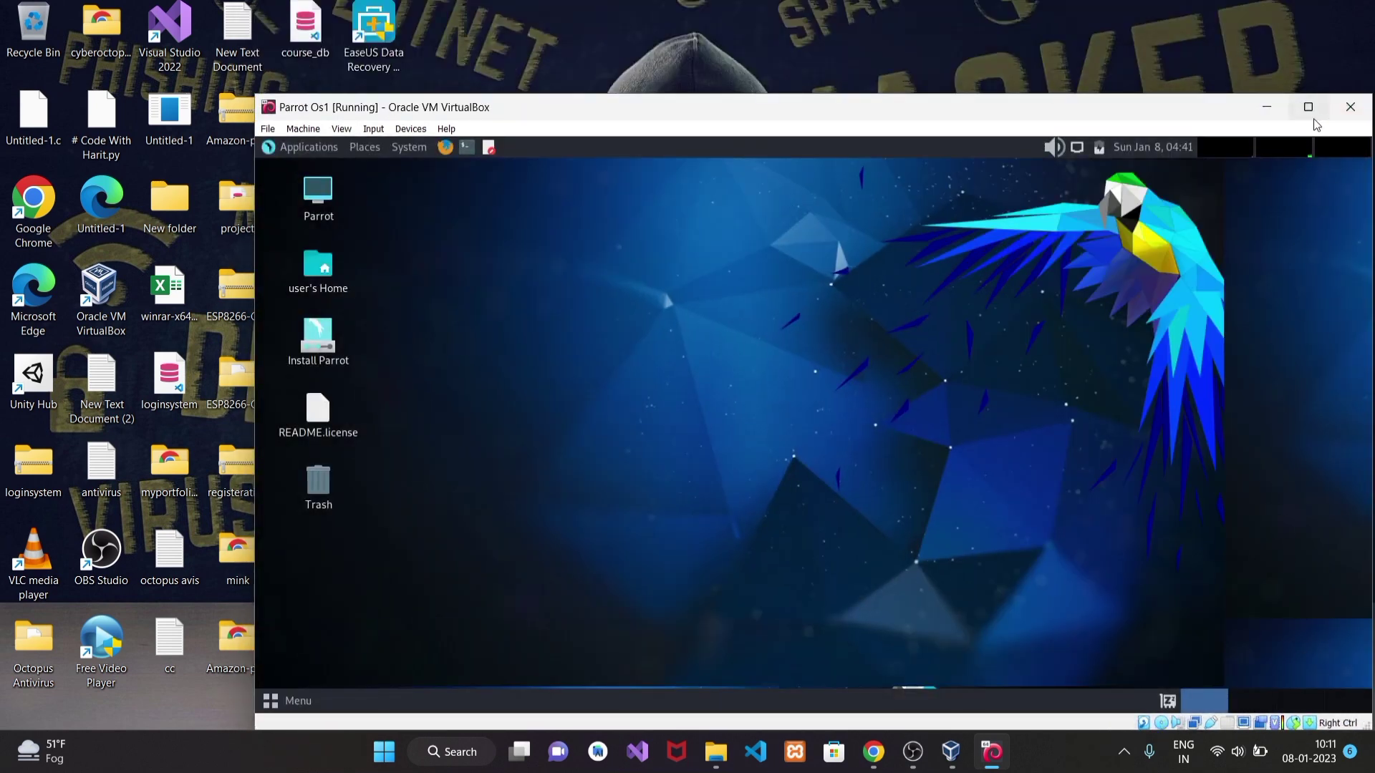
{"action": "left_click", "coordinate": [1310, 111]}
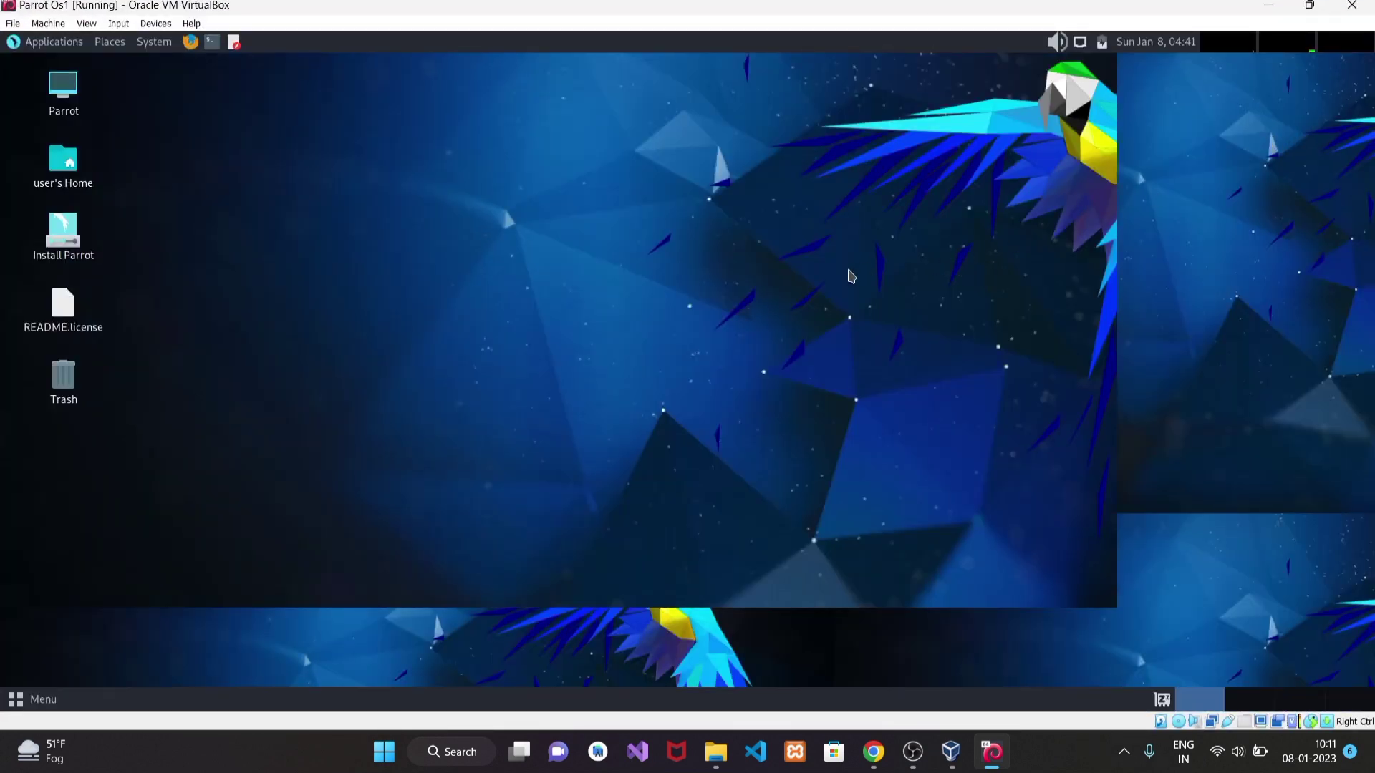
Step: Change the Parrot desktop background to the black wallpaper with blue cracks and the parrot
{"action": "right_click", "coordinate": [530, 252]}
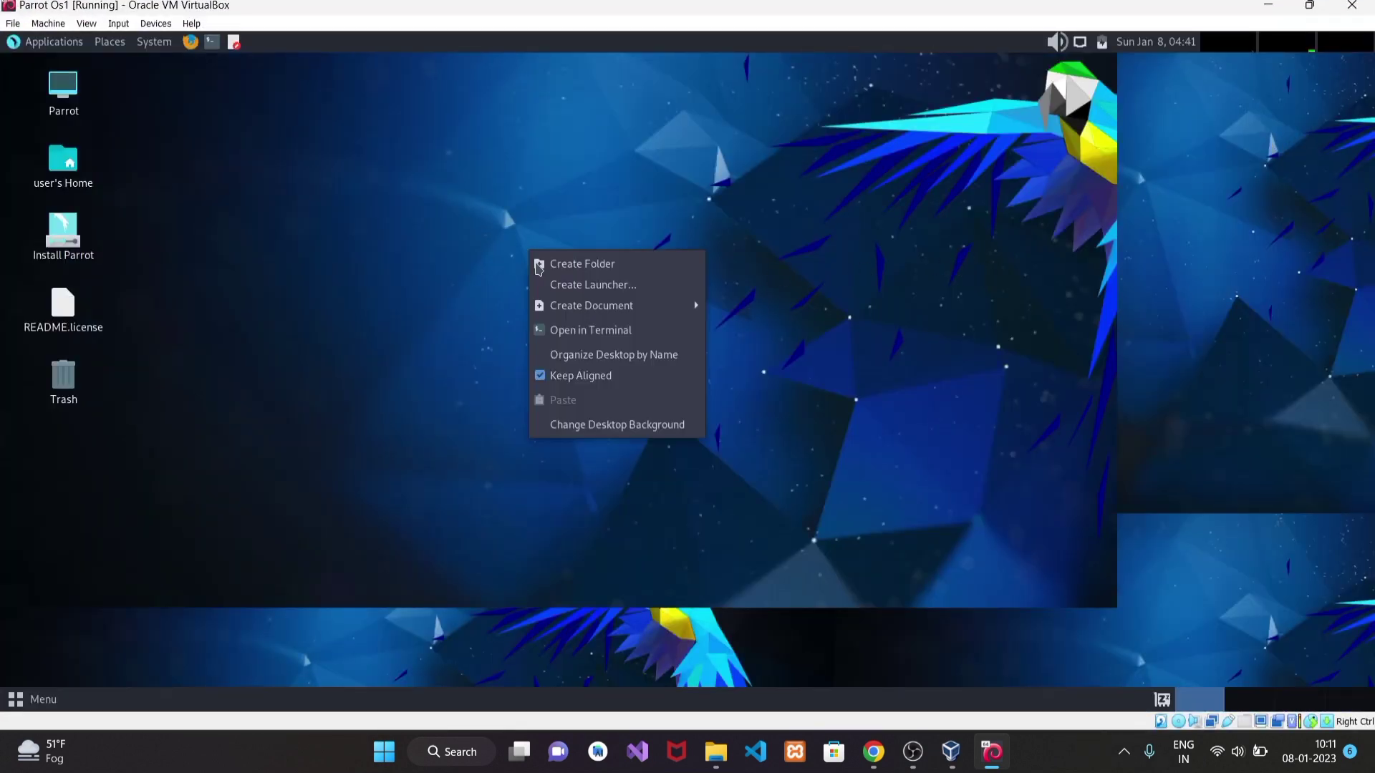
{"action": "left_click", "coordinate": [614, 424]}
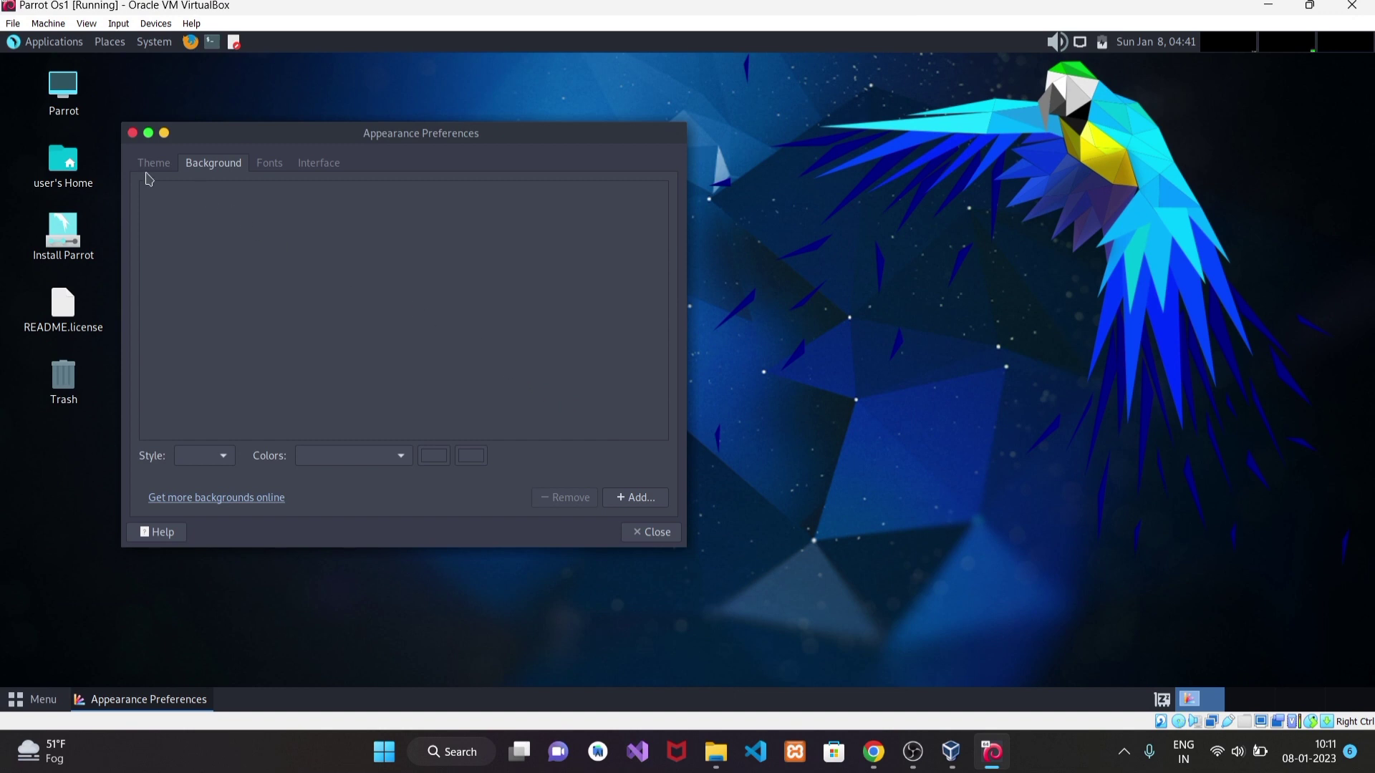
{"action": "left_click", "coordinate": [309, 270]}
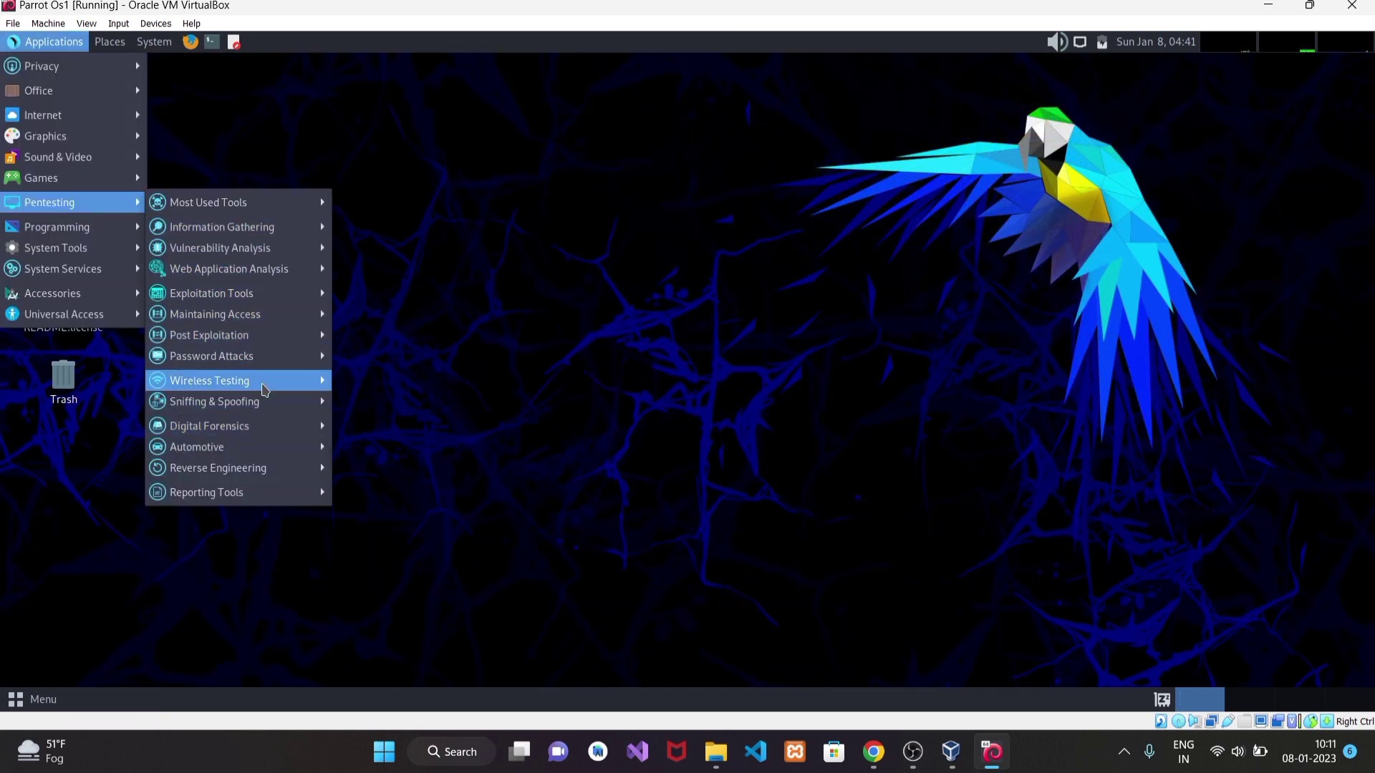
Step: Look through the Wireless Testing tools in the Pentesting category, then restore the Parrot Os1 window down and maximize it again
{"action": "mouse_move", "coordinate": [265, 389]}
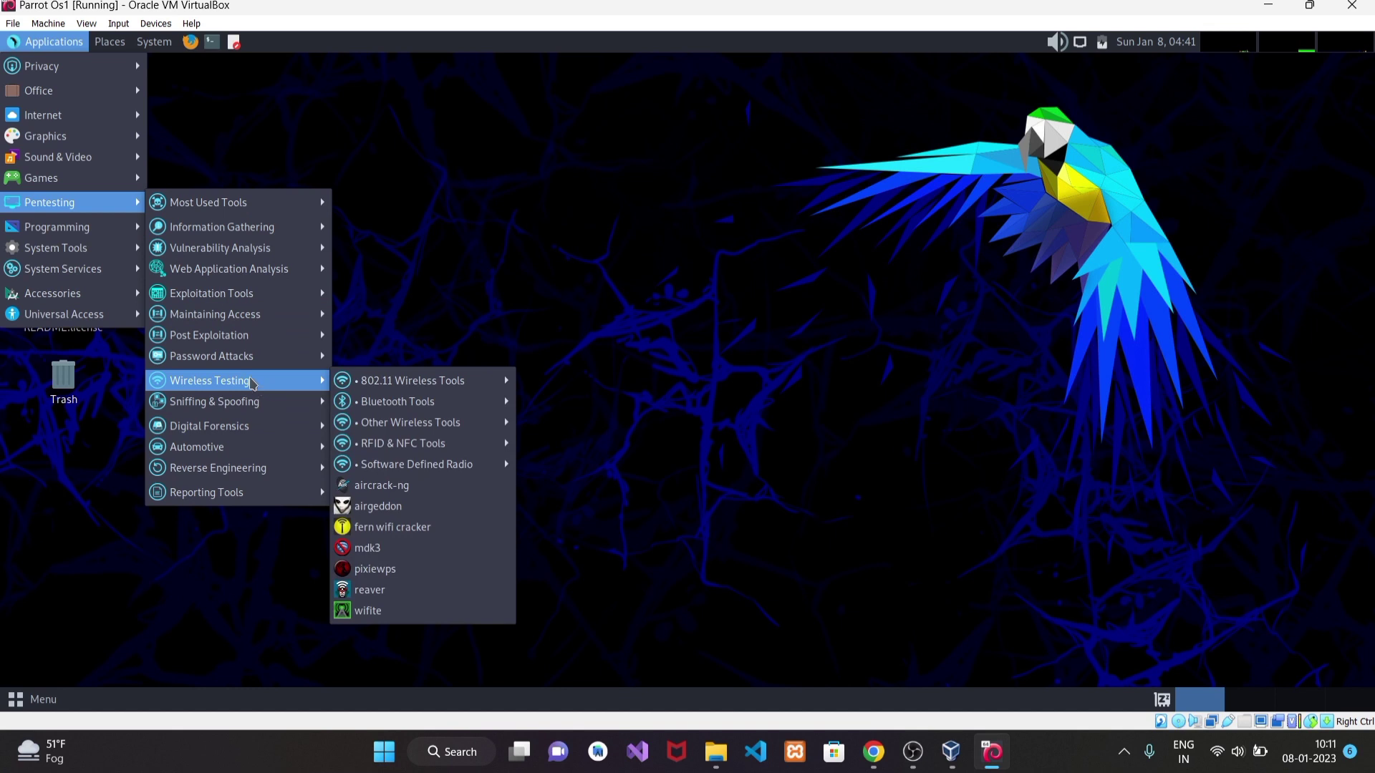
{"action": "mouse_move", "coordinate": [243, 328]}
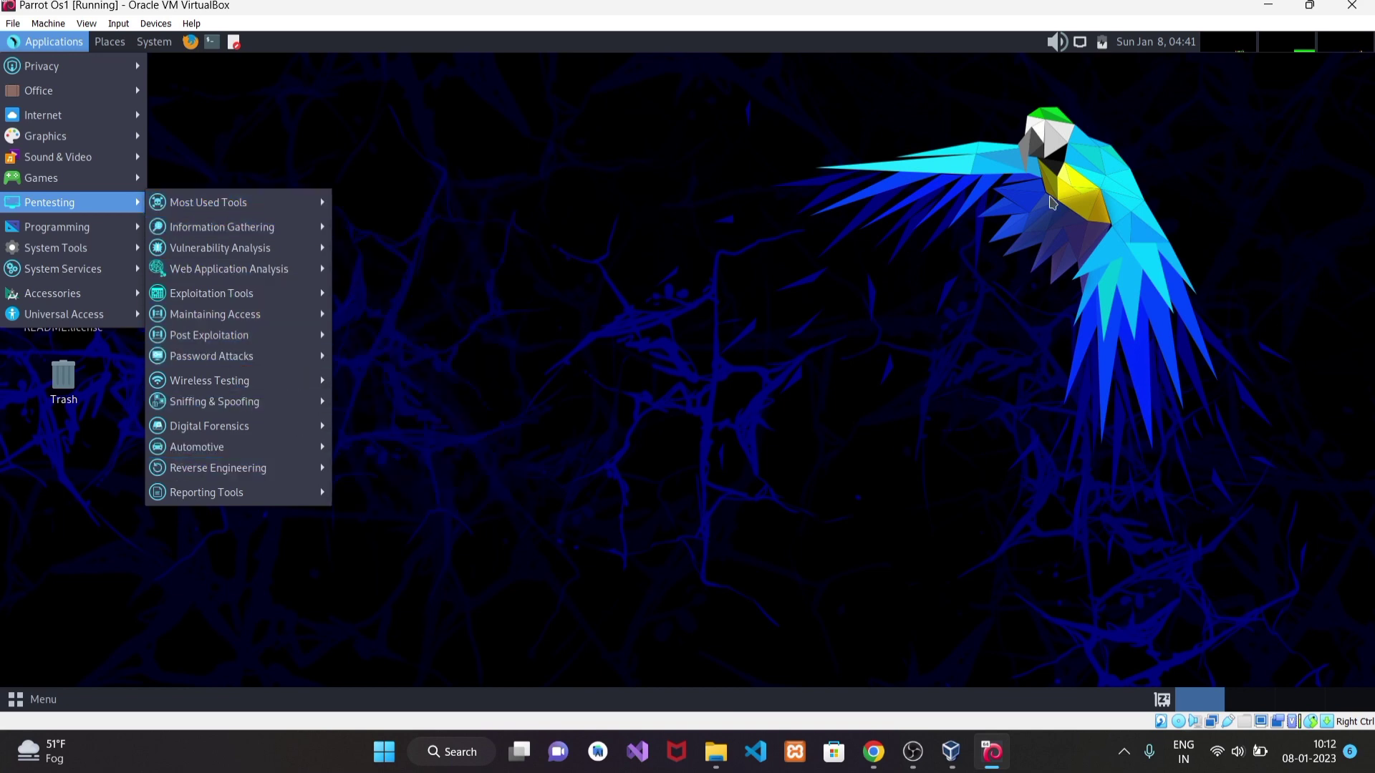
{"action": "left_click", "coordinate": [905, 190]}
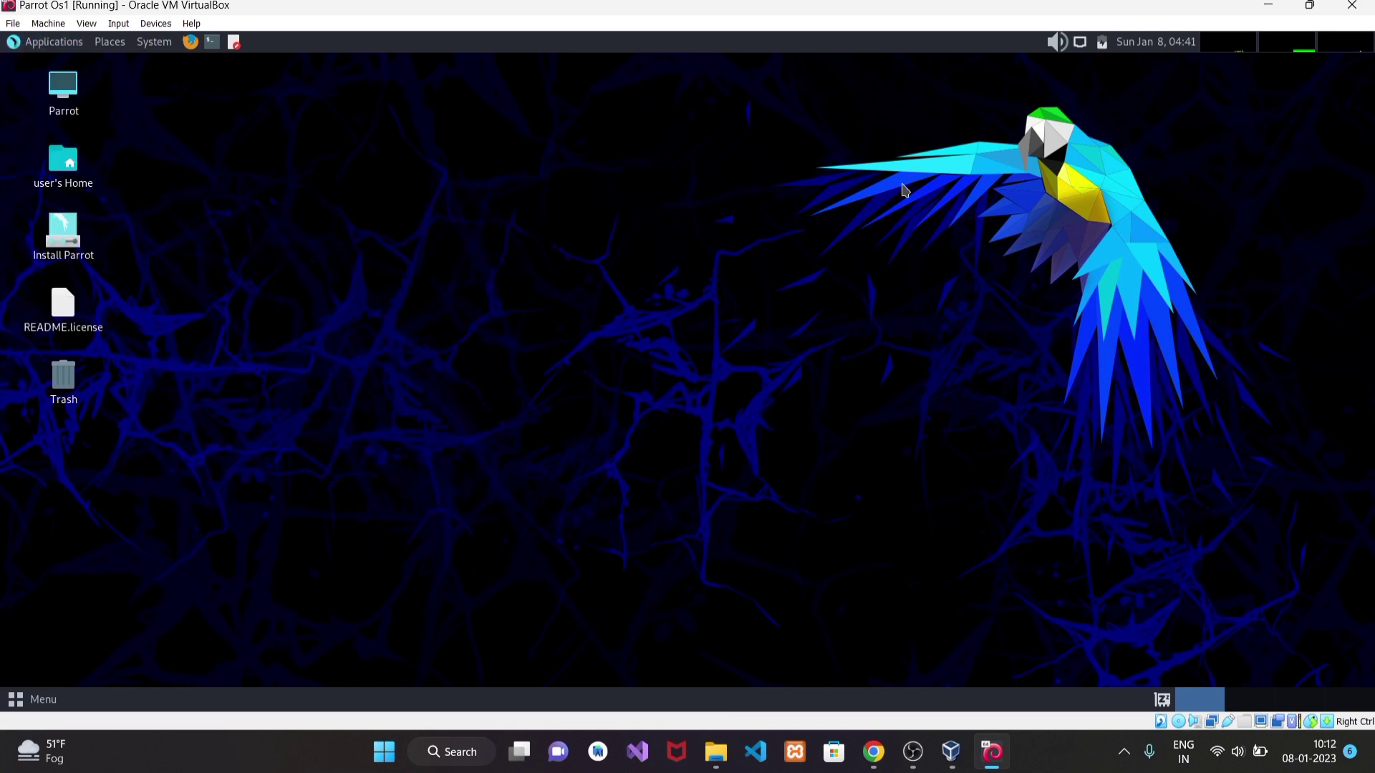
{"action": "left_click", "coordinate": [1310, 6]}
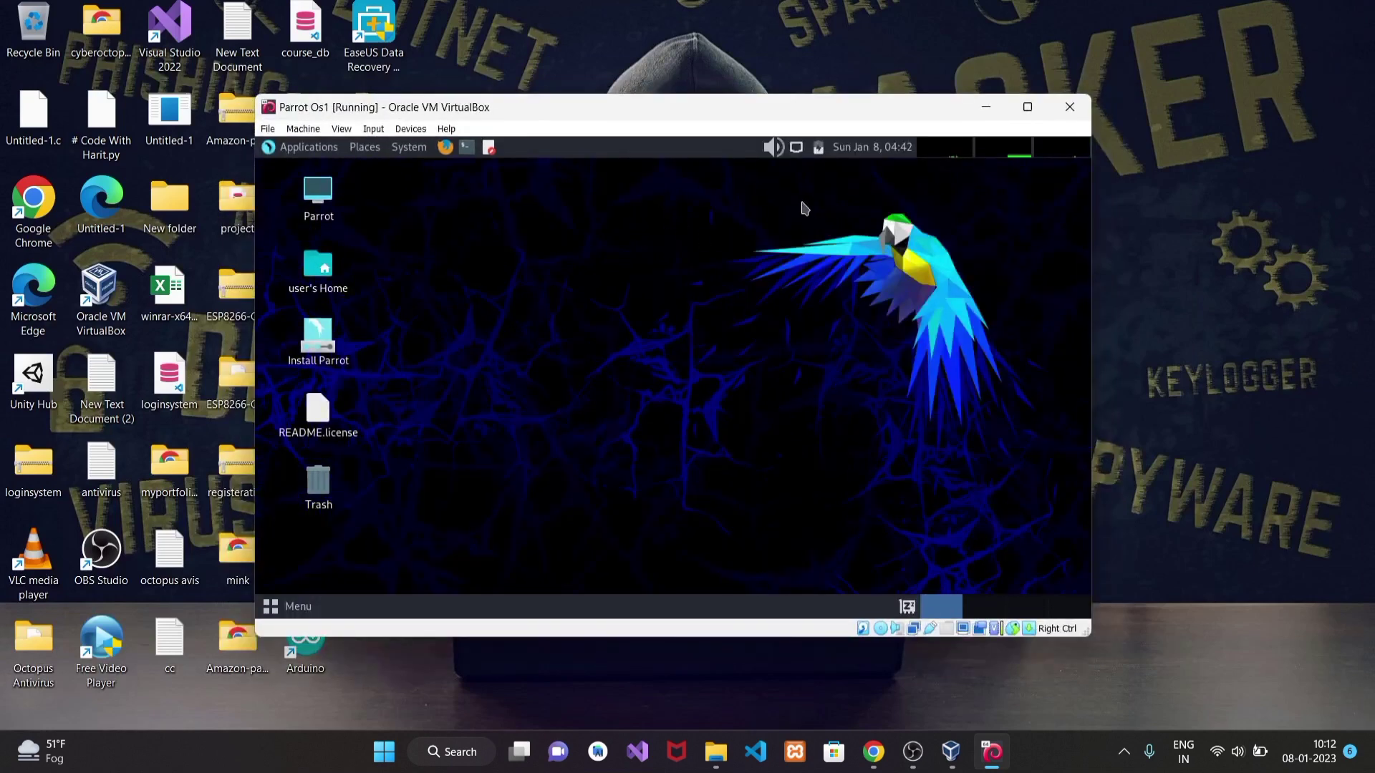
{"action": "left_click", "coordinate": [1026, 107]}
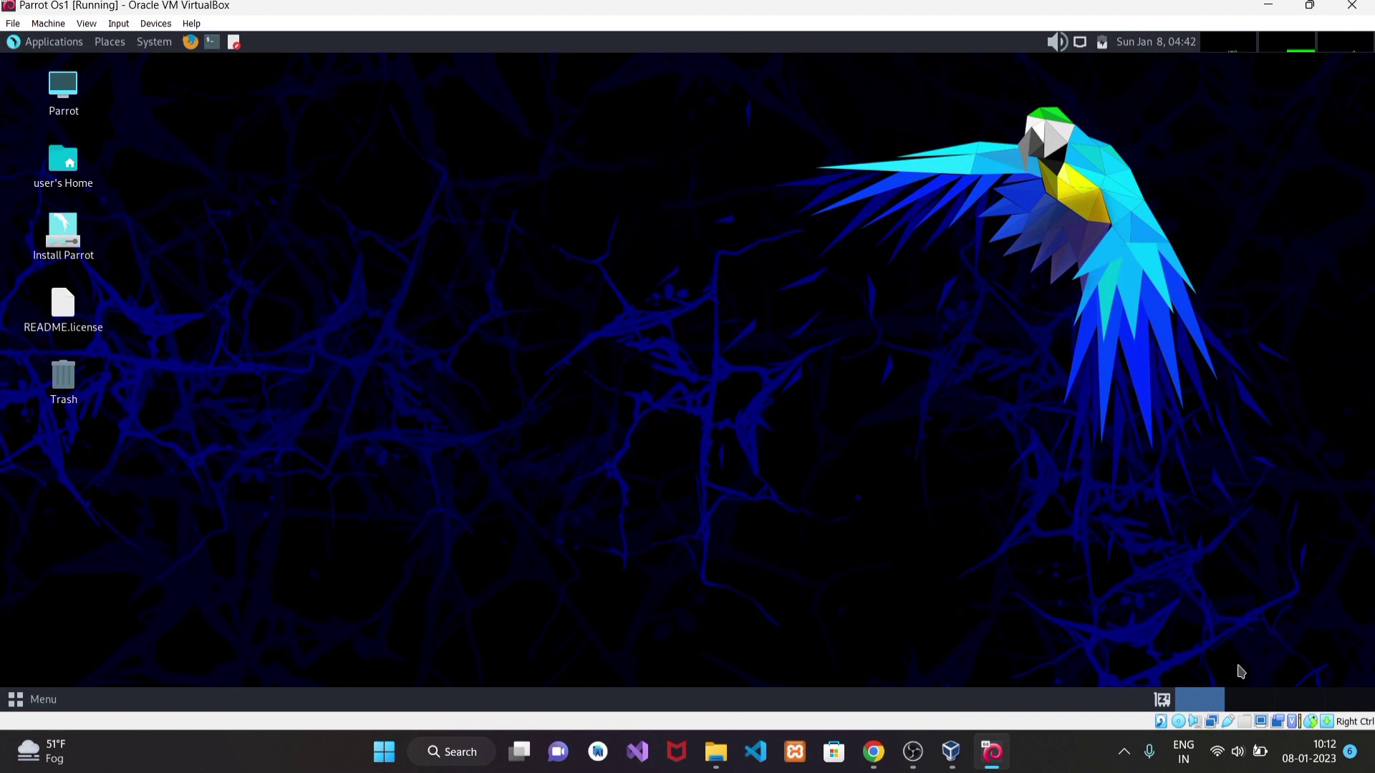
Step: Check the list of host USB devices that can be attached to the Parrot Os1 virtual machine
{"action": "right_click", "coordinate": [1230, 726]}
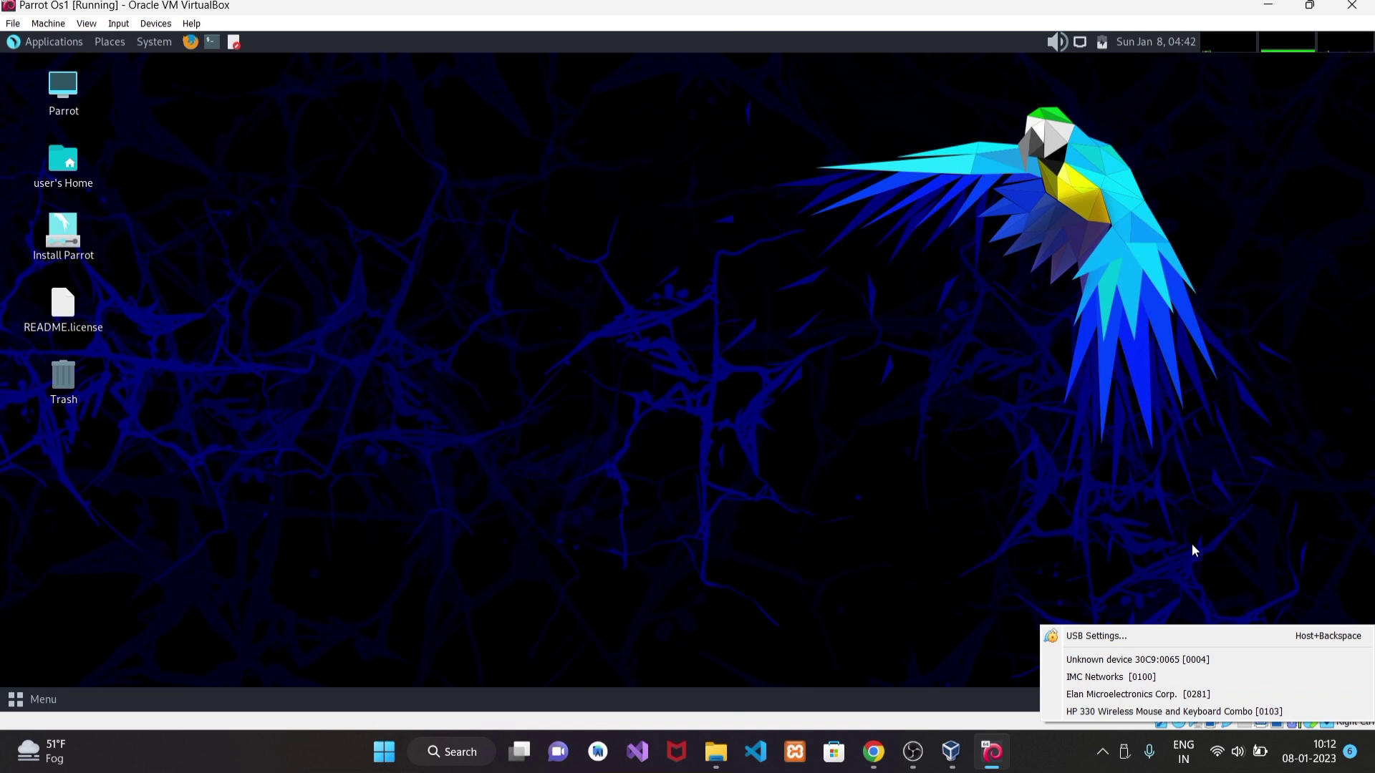
{"action": "left_click", "coordinate": [1201, 587]}
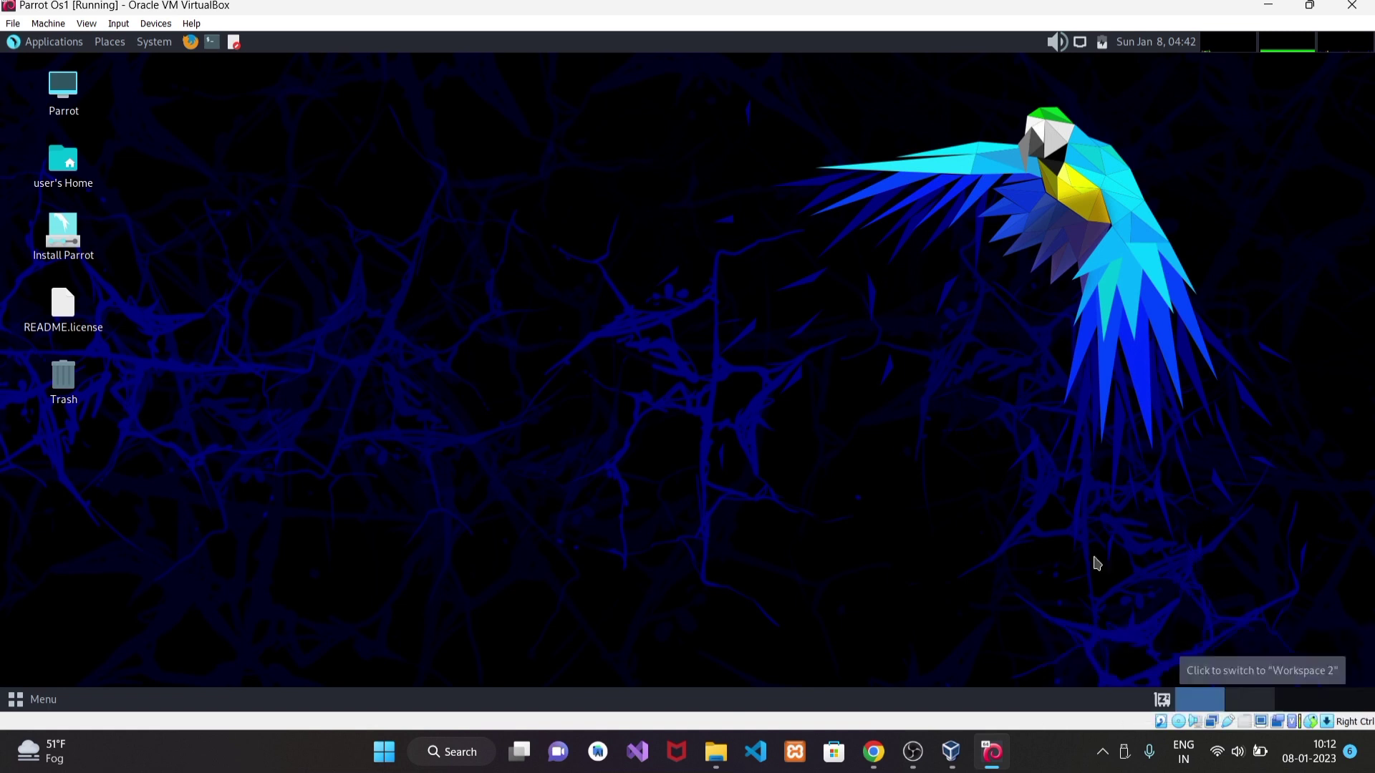
{"action": "left_click", "coordinate": [1228, 723]}
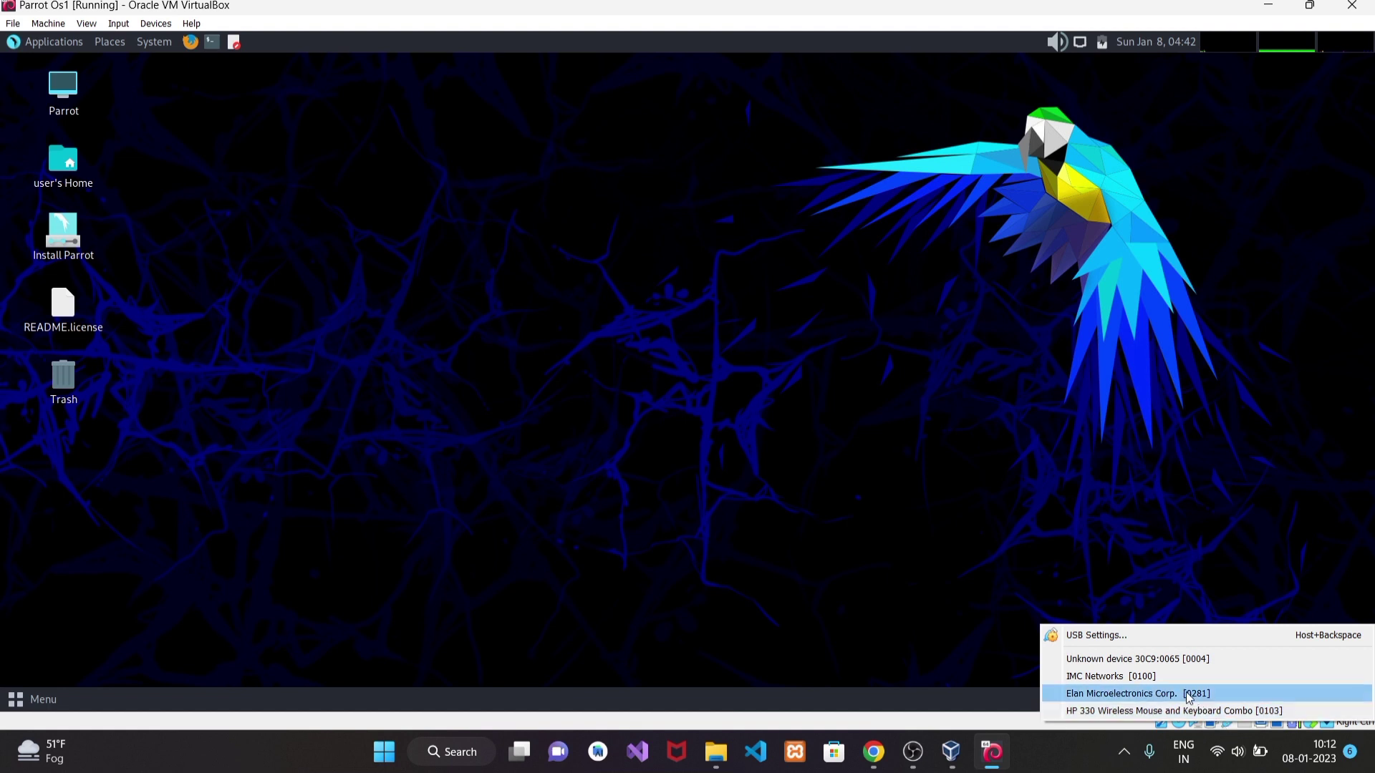
{"action": "left_click", "coordinate": [1141, 594]}
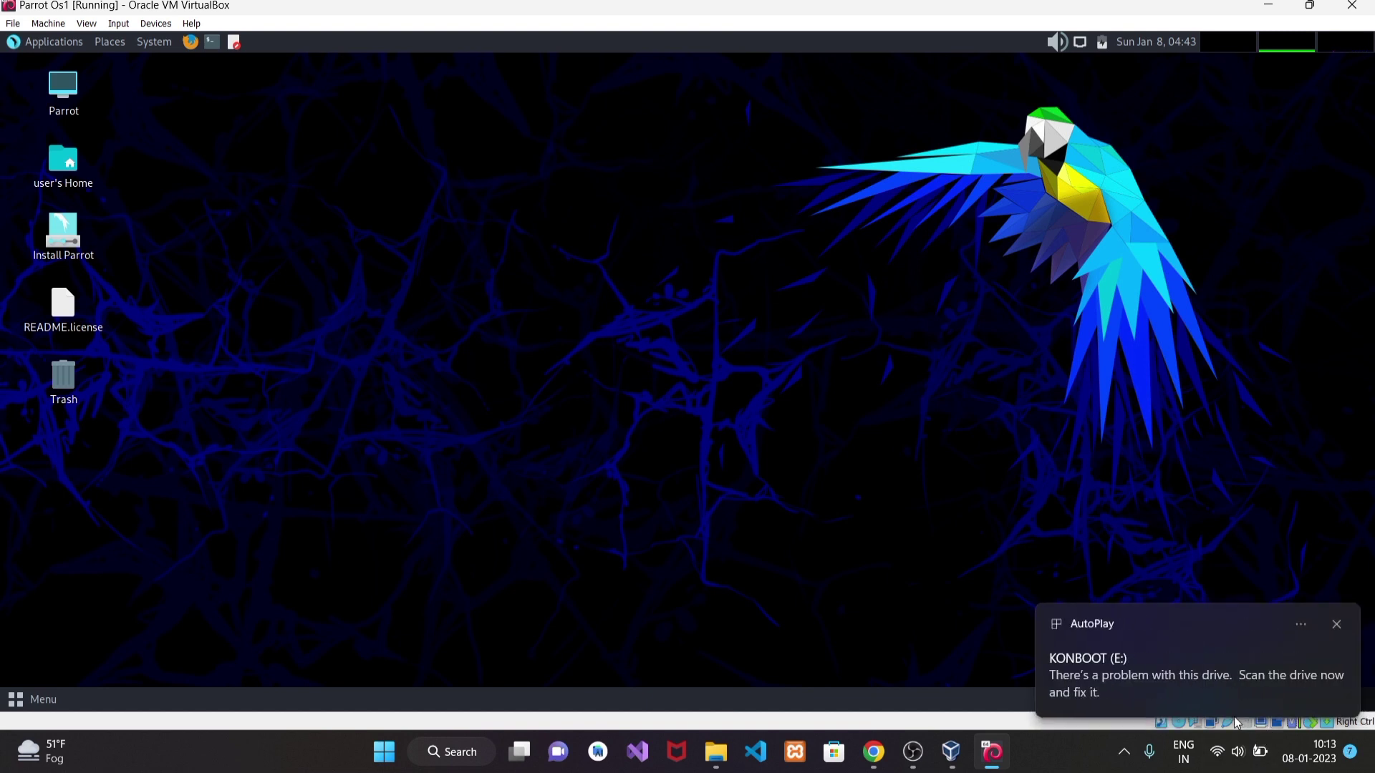
Step: Dismiss the AutoPlay notifications and try to attach the SanDisk Ultra USB device to the Parrot Os1 virtual machine
{"action": "left_click", "coordinate": [1336, 625]}
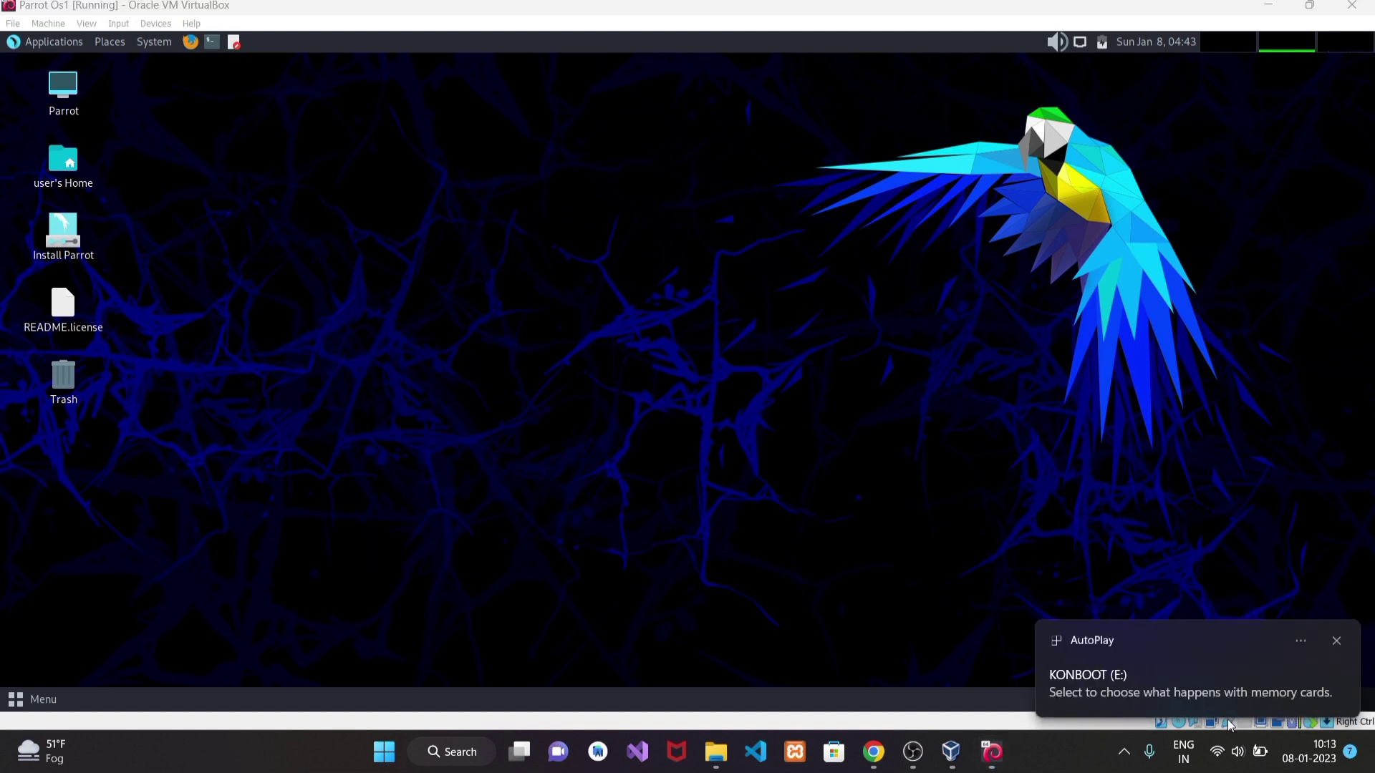
{"action": "left_click", "coordinate": [1336, 640]}
{"action": "left_click", "coordinate": [1229, 720]}
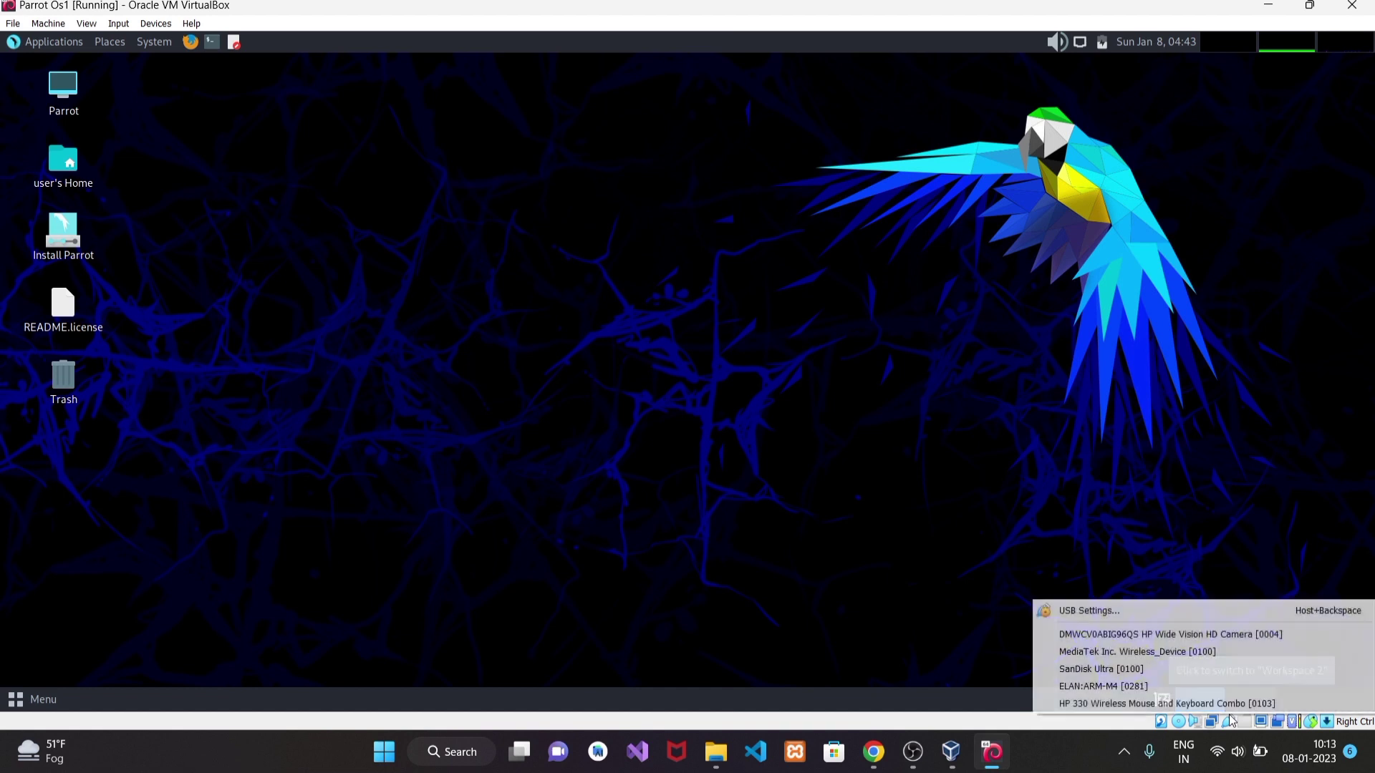
{"action": "left_click", "coordinate": [1107, 669]}
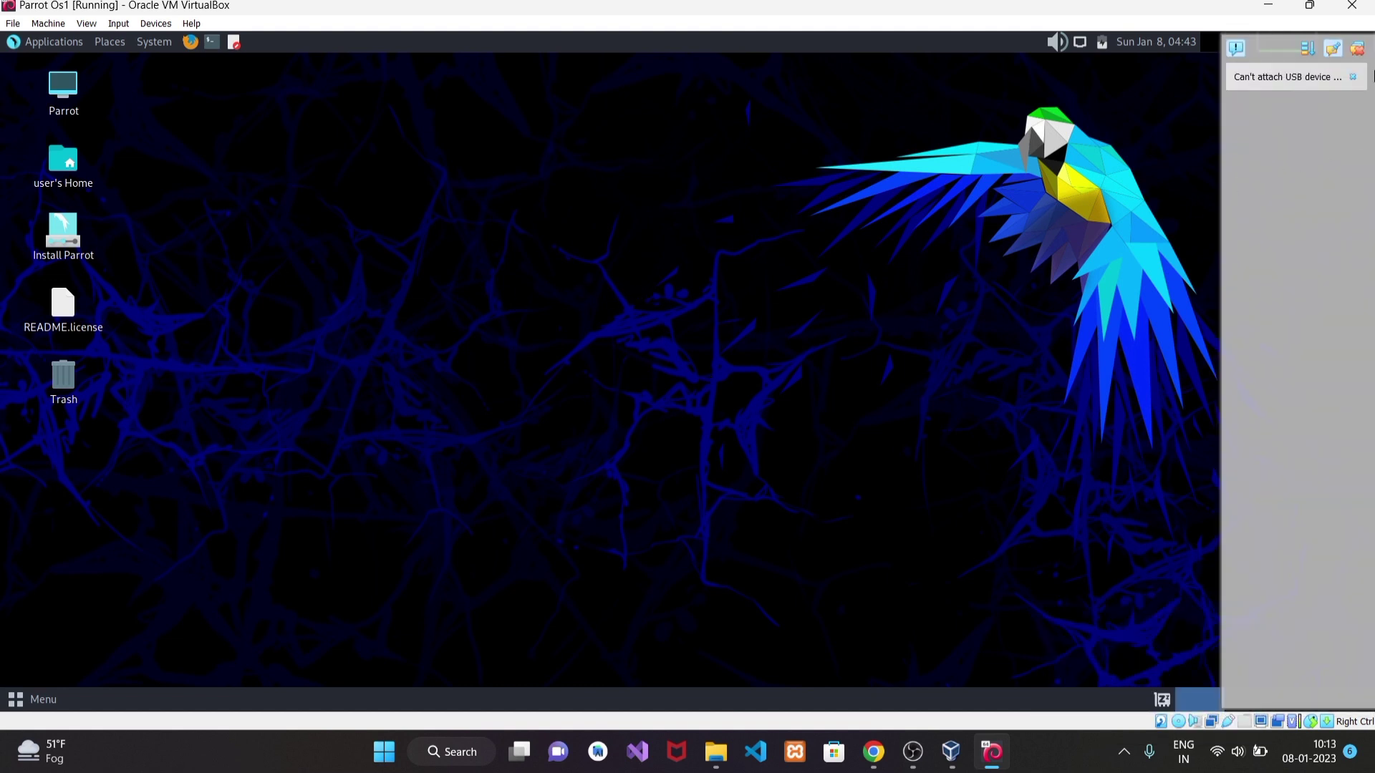
{"action": "left_click", "coordinate": [1352, 77]}
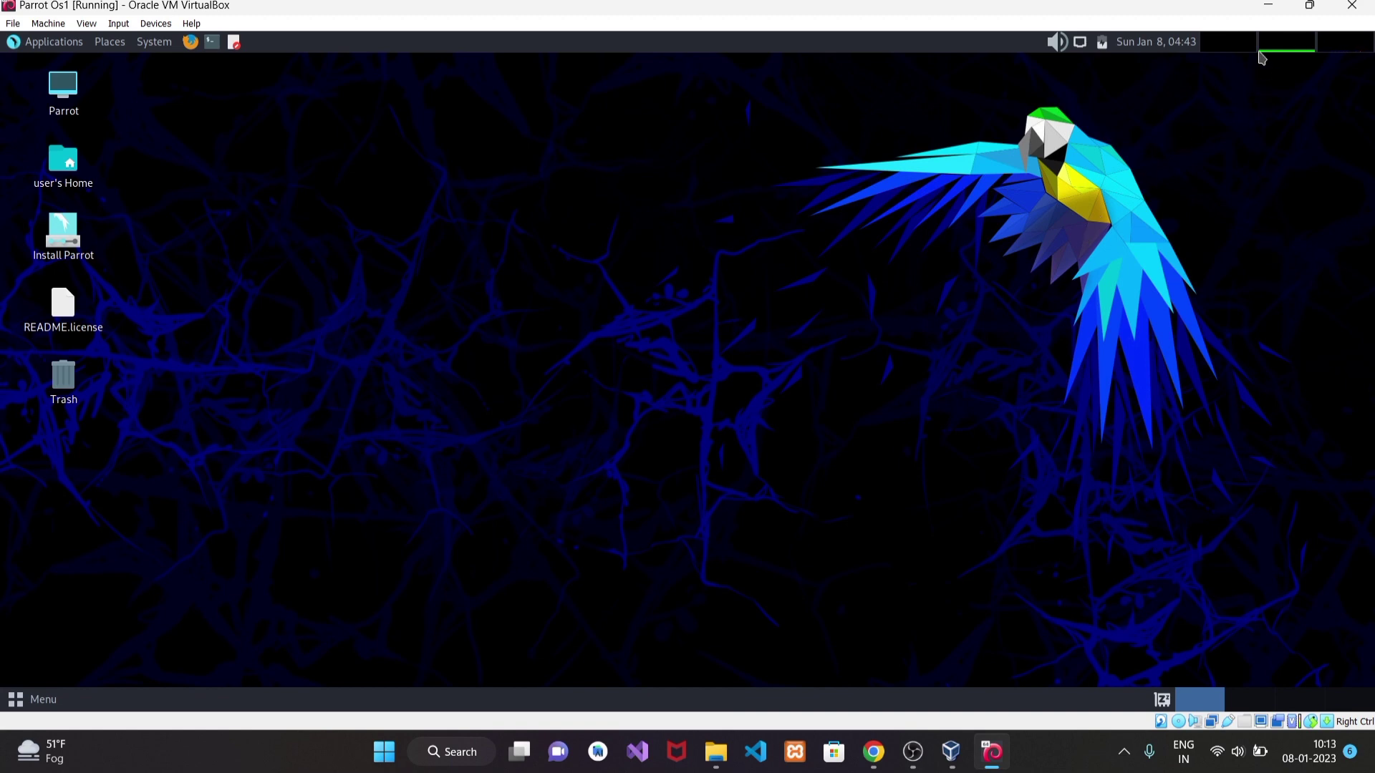
Step: Minimize the Parrot Os1 window, switch to VirtualBox Manager and start creating a new virtual machine named Windows10
{"action": "left_click", "coordinate": [1268, 5]}
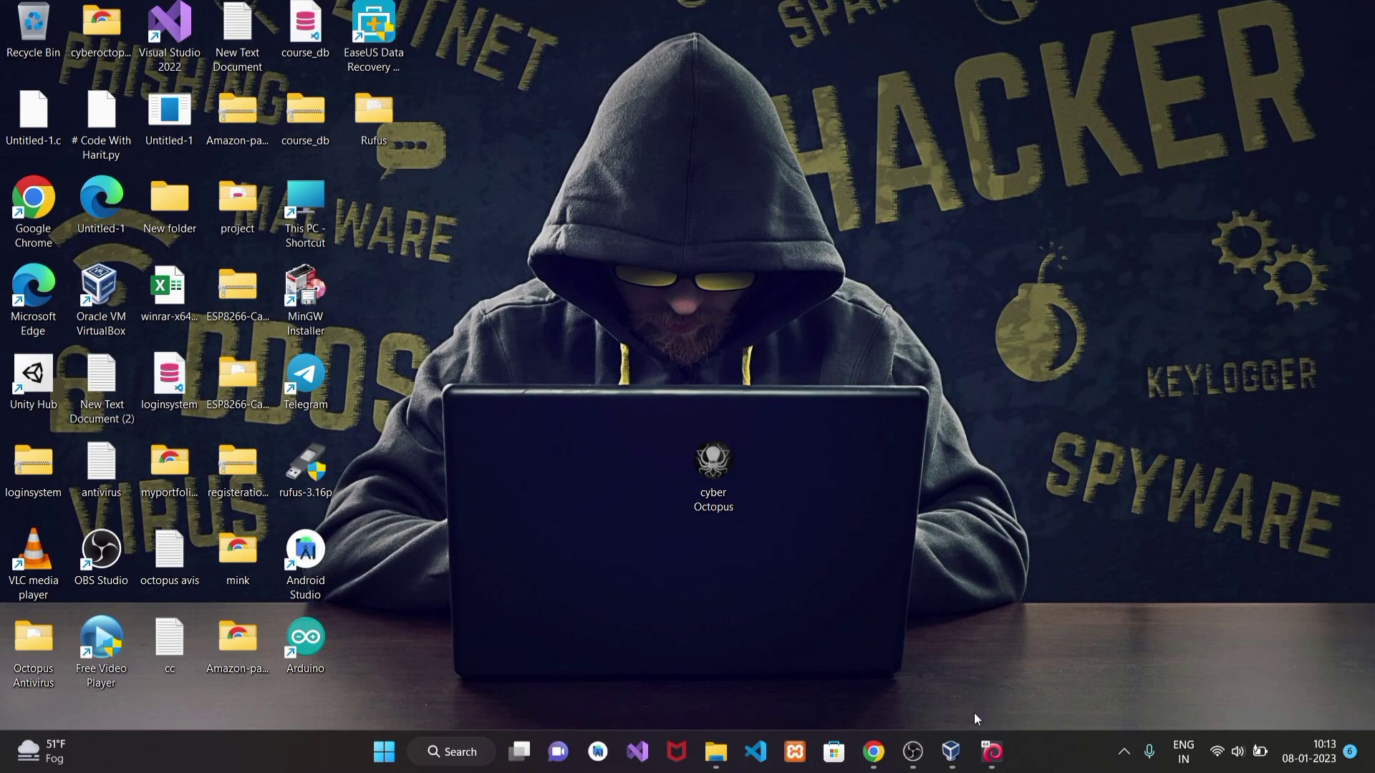
{"action": "left_click", "coordinate": [960, 748]}
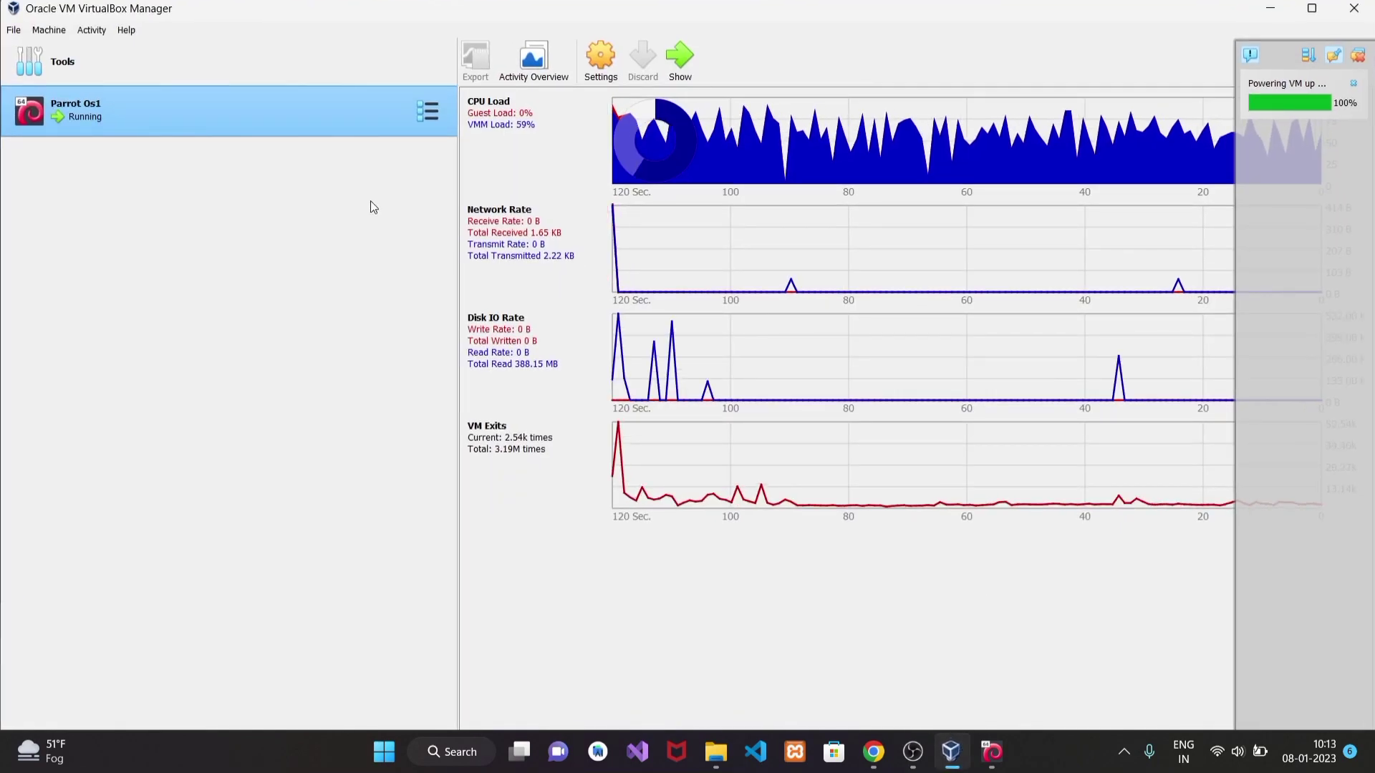
{"action": "left_click", "coordinate": [209, 62]}
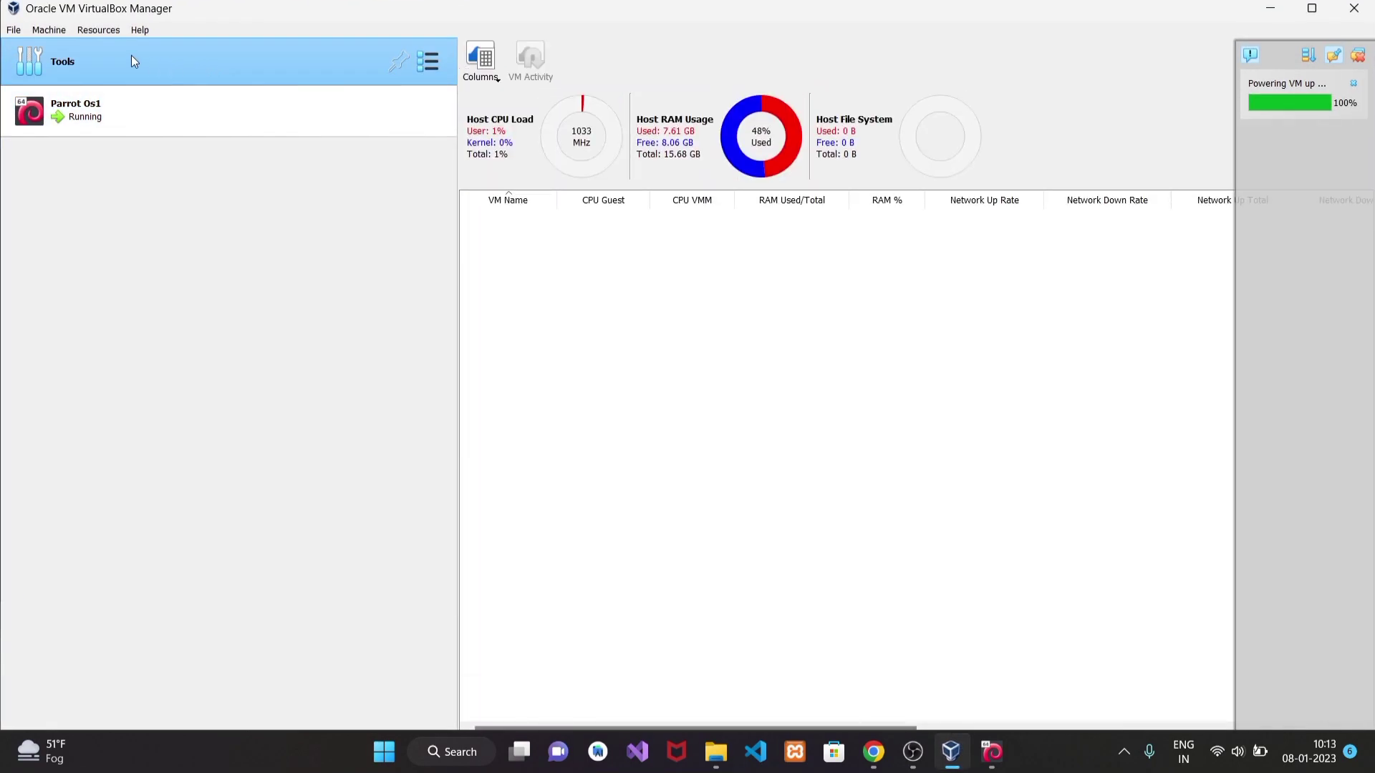
{"action": "left_click", "coordinate": [49, 31]}
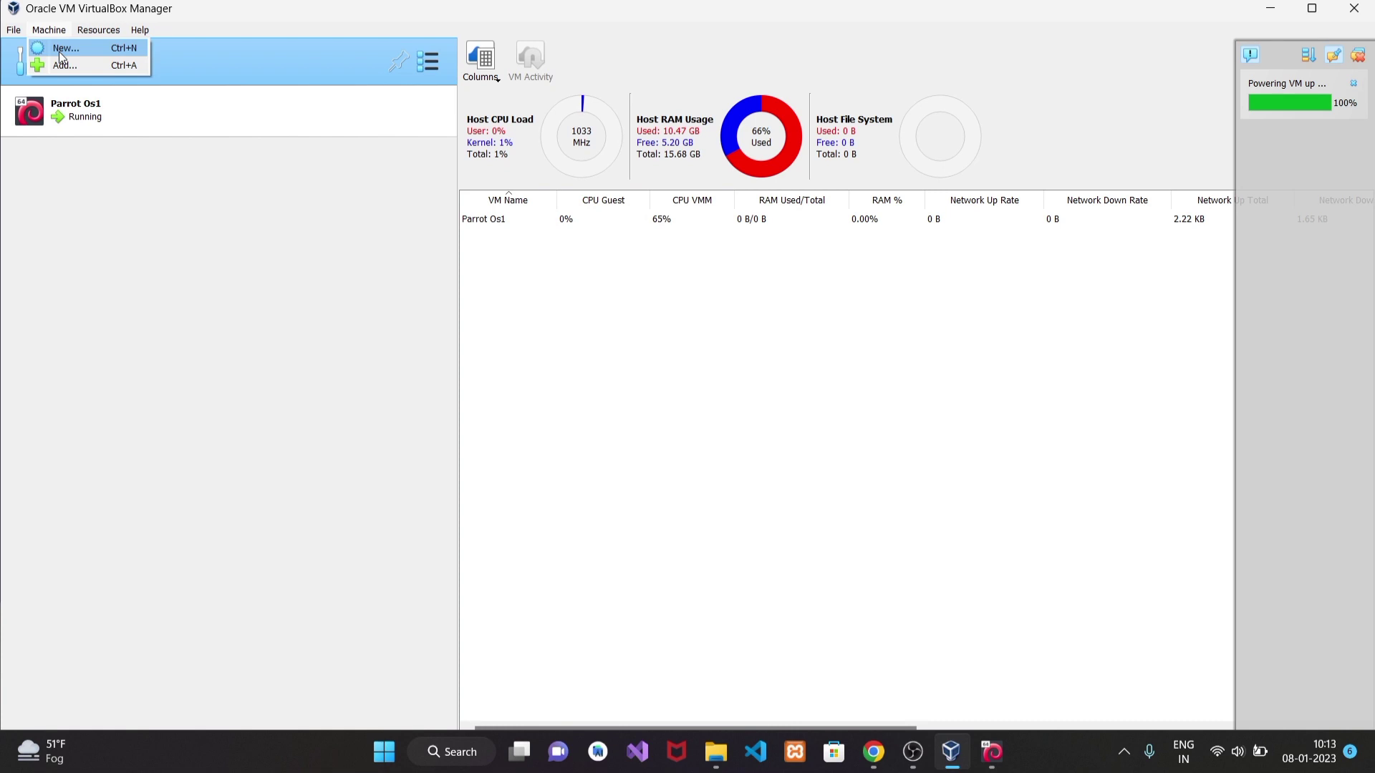
{"action": "left_click", "coordinate": [60, 53]}
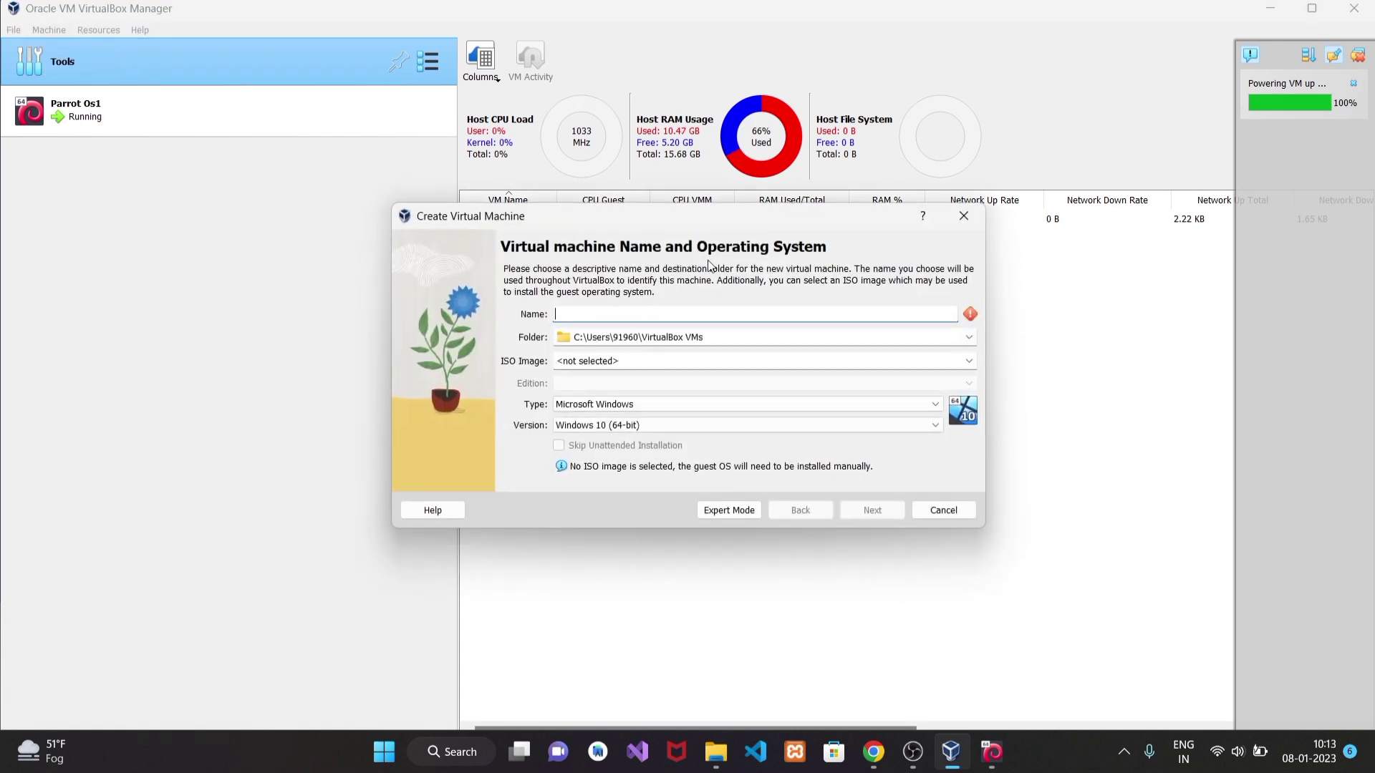
{"action": "type", "text": "Wind"}
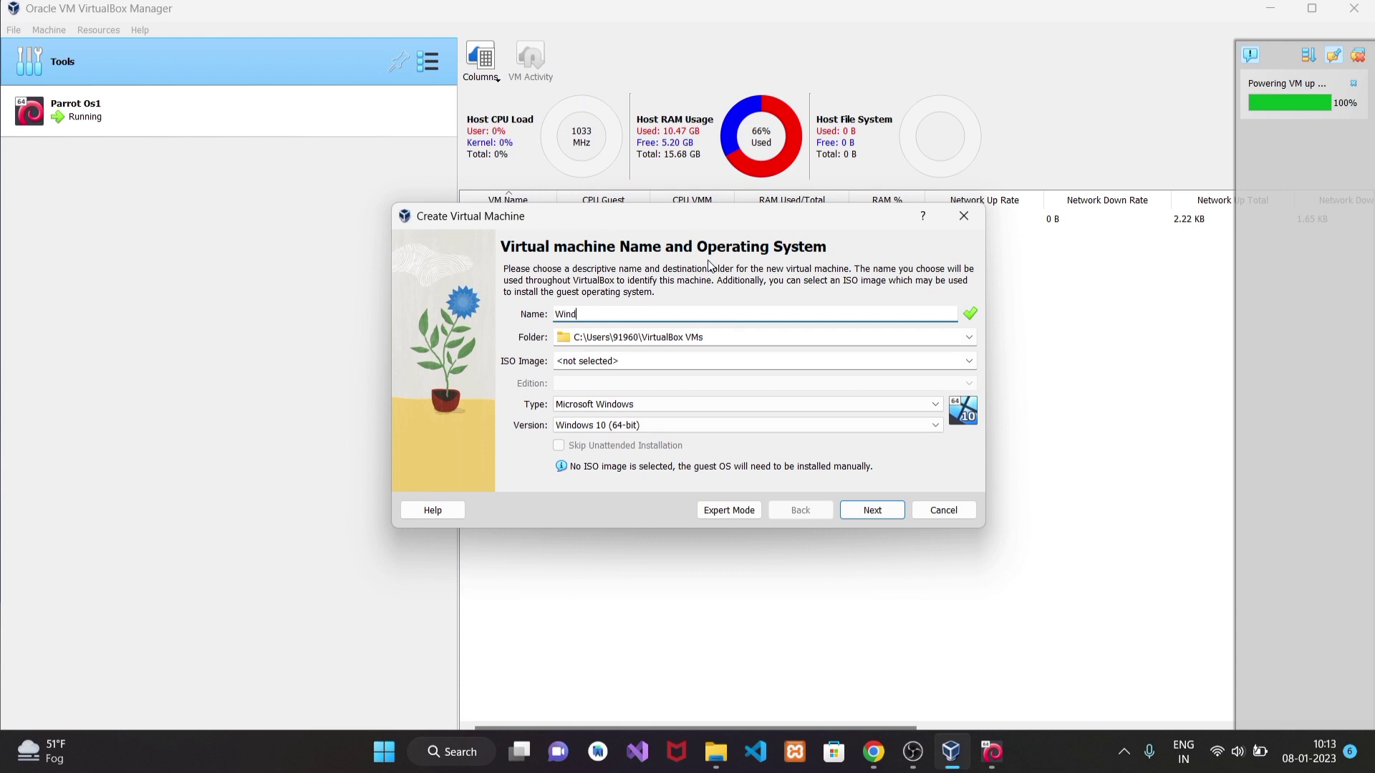
{"action": "type", "text": "ows10"}
Step: Select the _Getintopc.com_W10X64.22H2.10in1.ENU.OCT2022.ISO image, skip unattended installation and try to continue to the hardware settings
{"action": "left_click", "coordinate": [727, 360]}
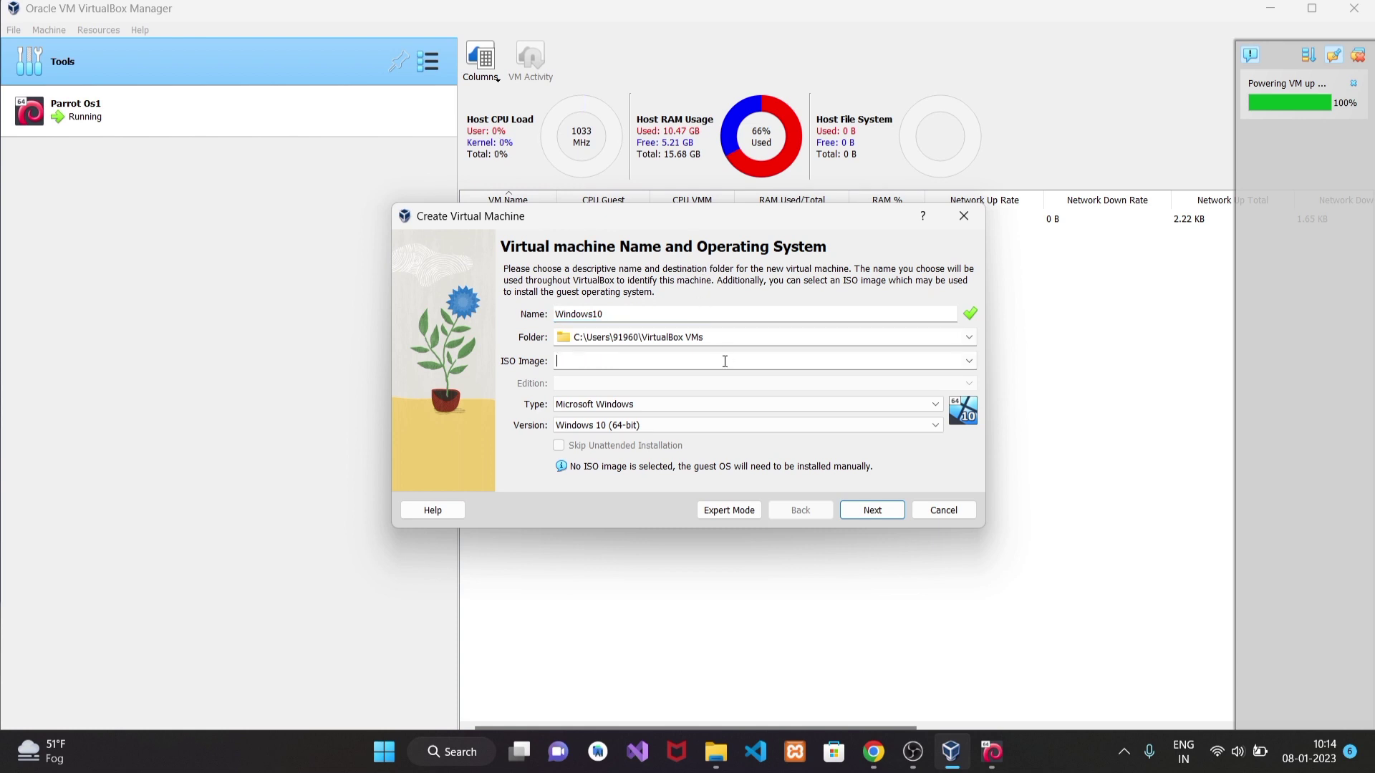
{"action": "left_click", "coordinate": [969, 362]}
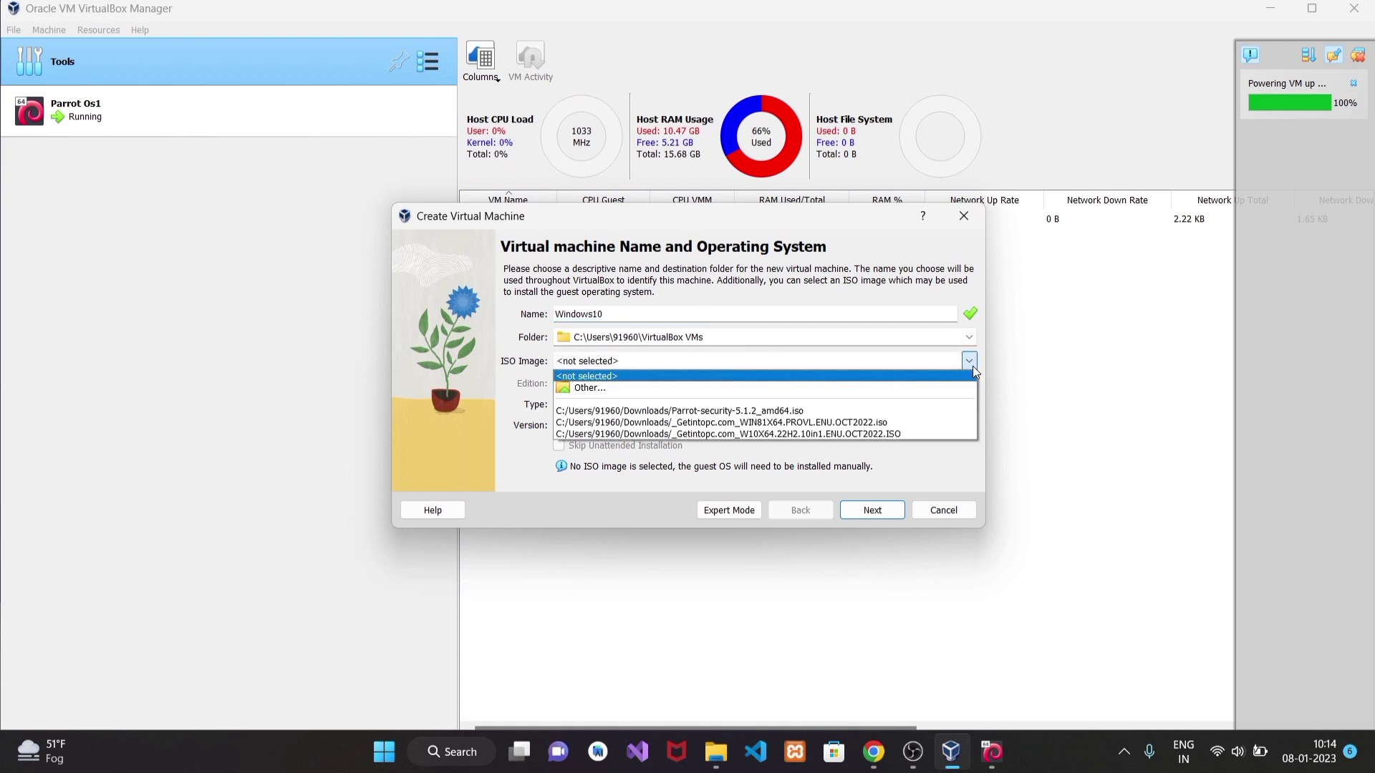
{"action": "left_click", "coordinate": [856, 434]}
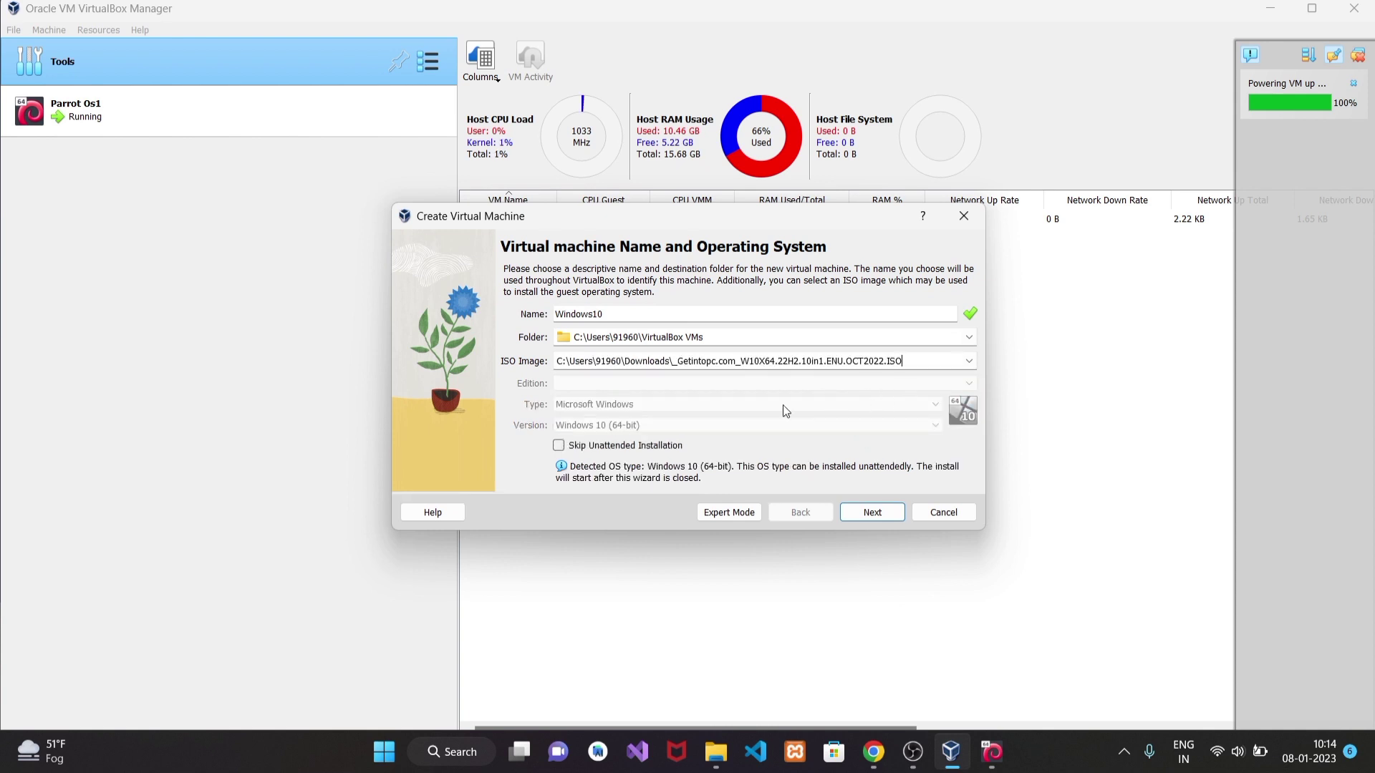
{"action": "left_click", "coordinate": [559, 445]}
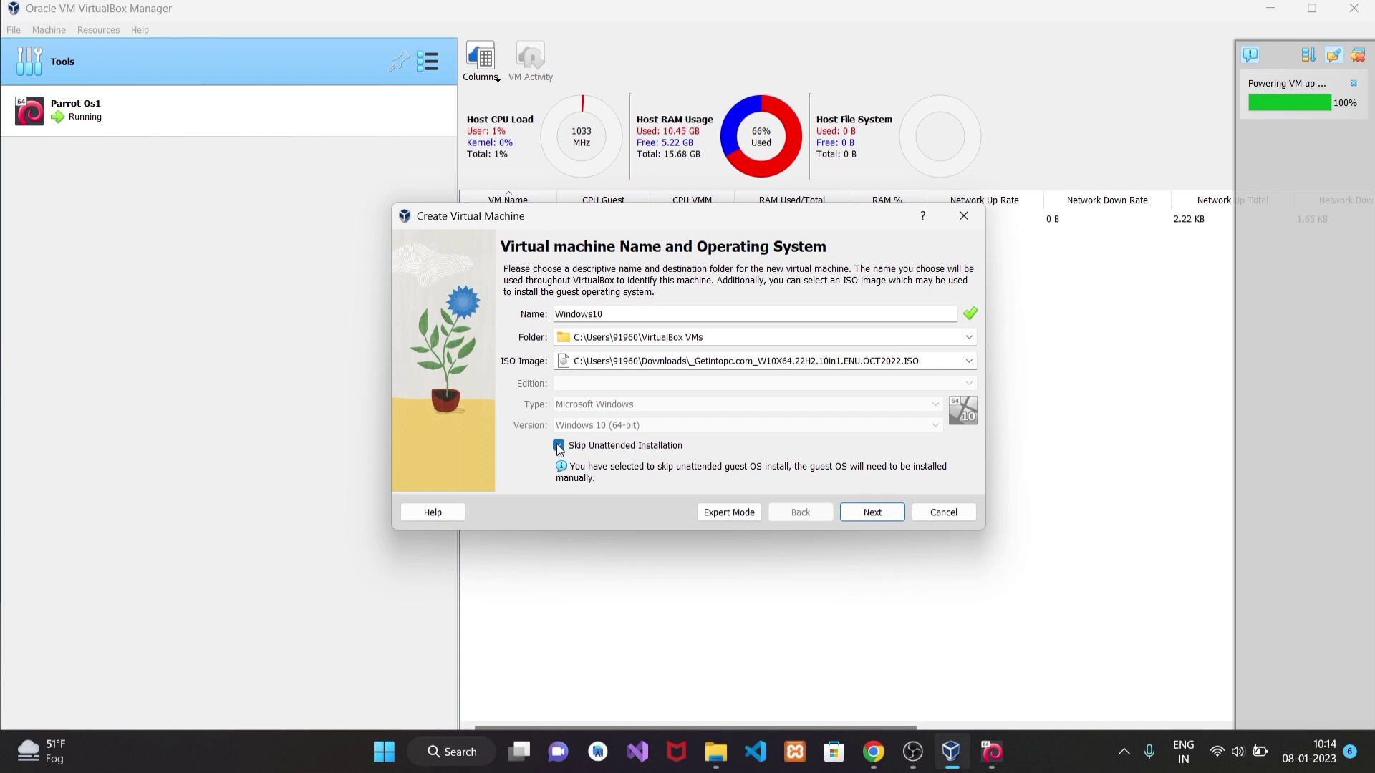
{"action": "left_click", "coordinate": [883, 510]}
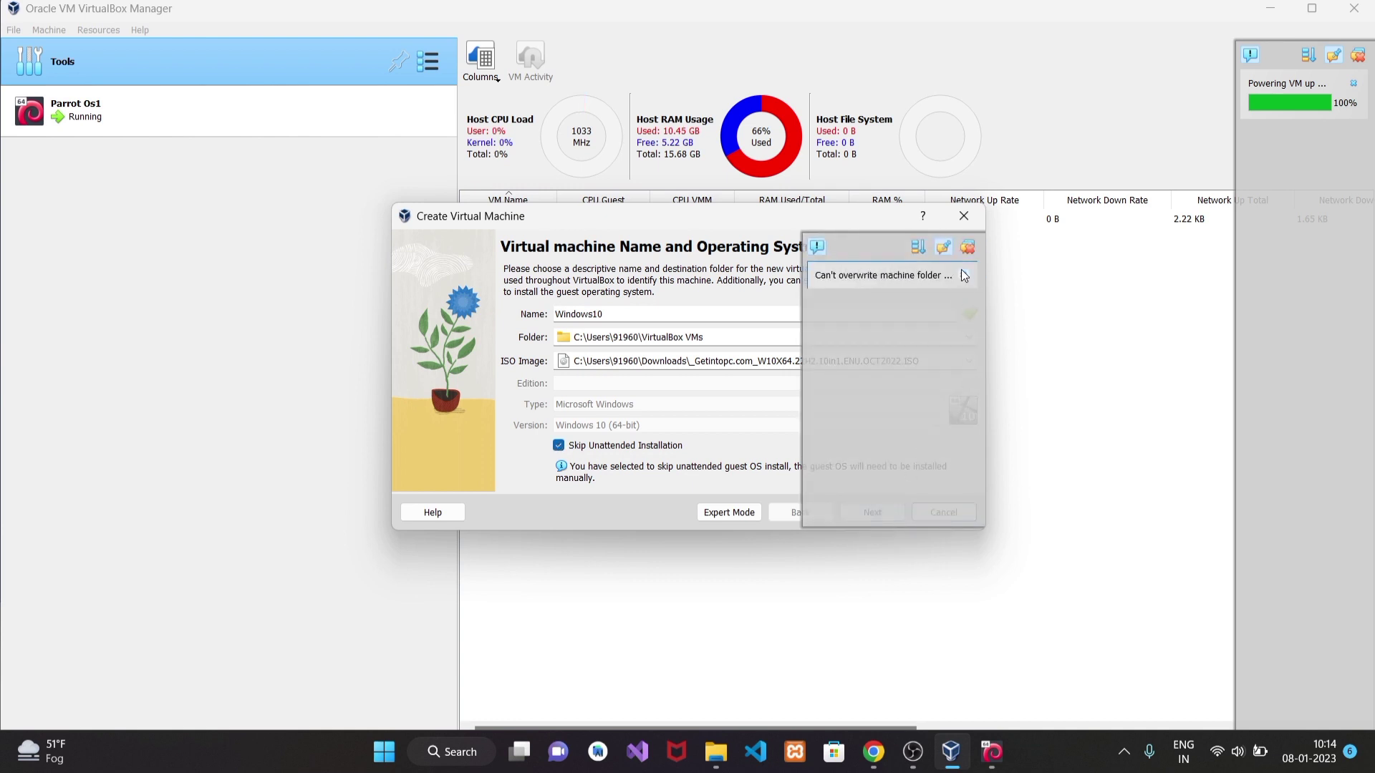
Step: Dismiss the error notification, change the machine name to "Windows 10" and continue to the hardware settings
{"action": "left_click", "coordinate": [963, 274]}
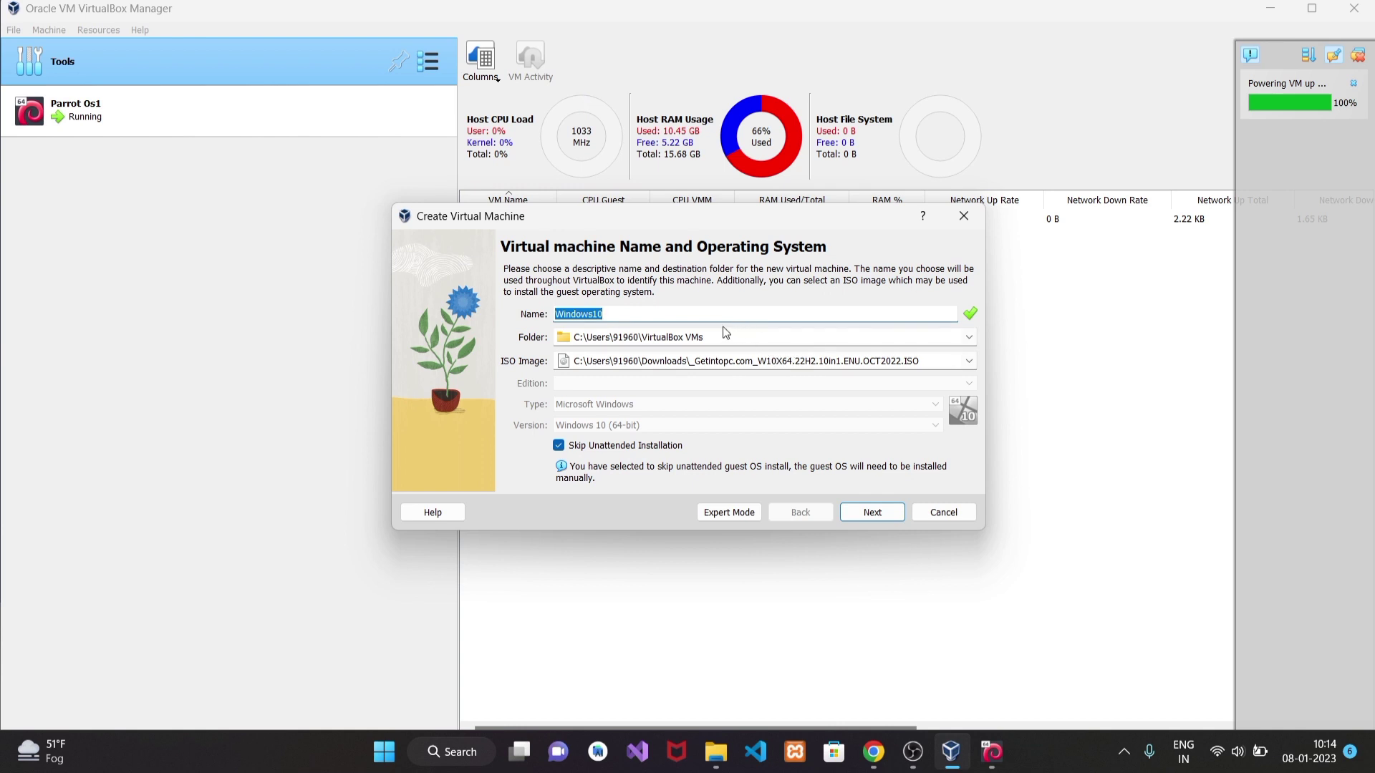
{"action": "left_click", "coordinate": [599, 317]}
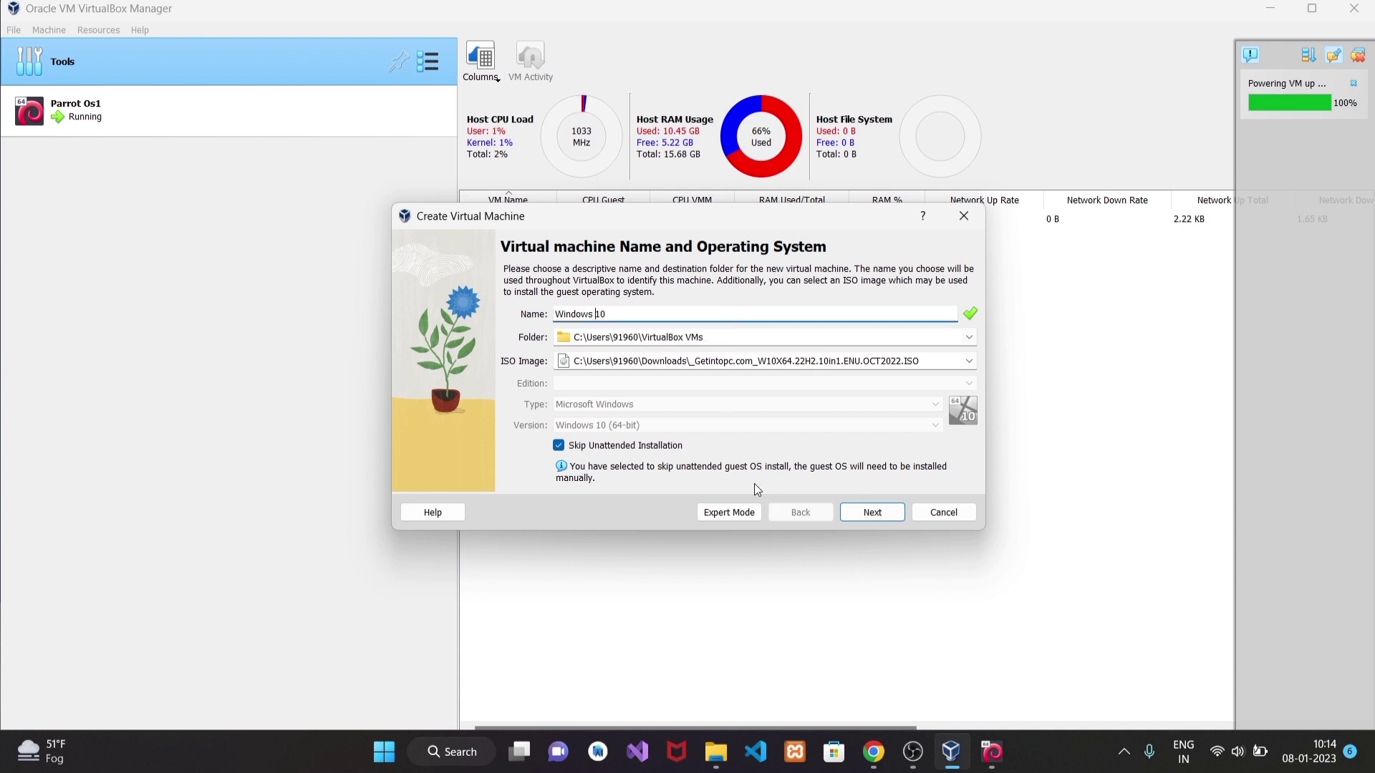
{"action": "left_click", "coordinate": [851, 514]}
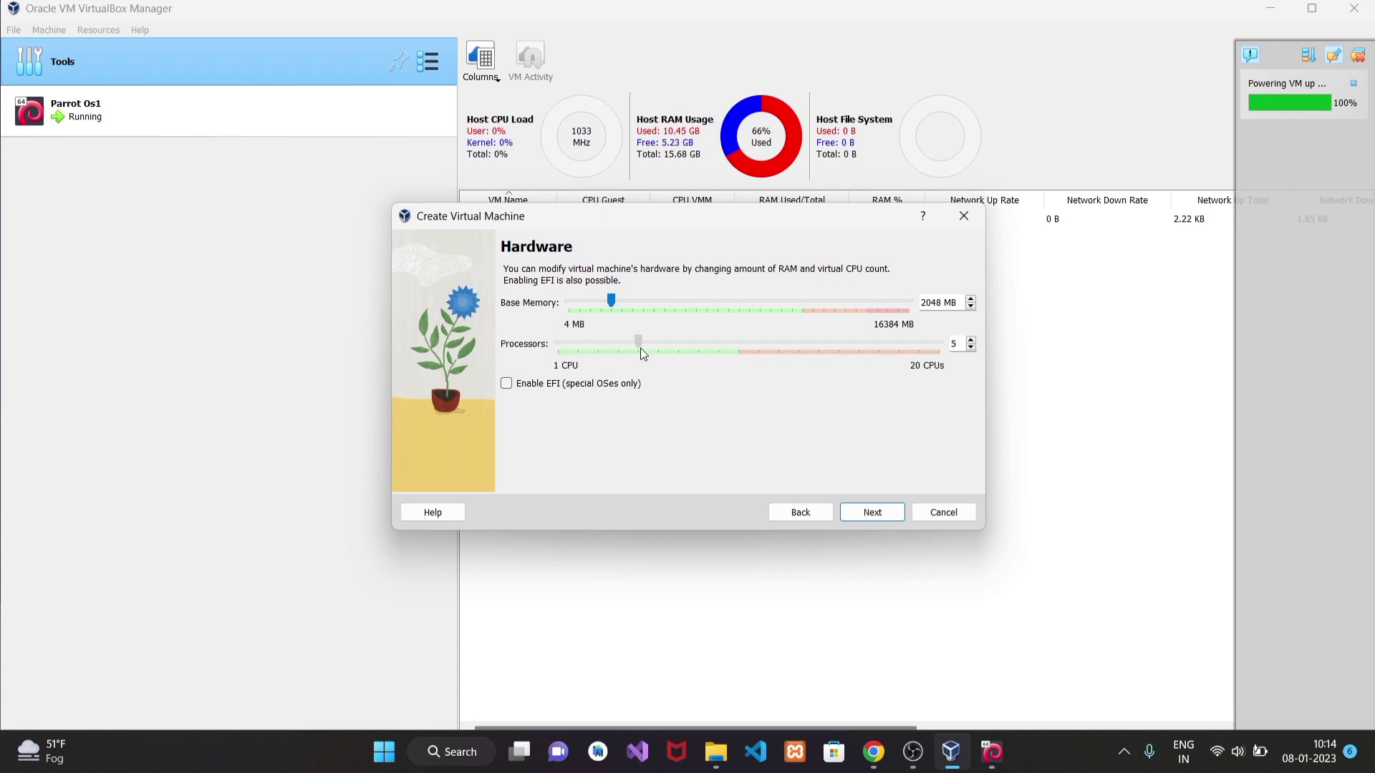
Step: Assign 6970 MB of base memory and 5 processors, accept a new 50 GB virtual hard disk and finish creating the machine
{"action": "left_click_drag", "start_coordinate": [623, 312], "coordinate": [715, 315]}
{"action": "left_click", "coordinate": [848, 513]}
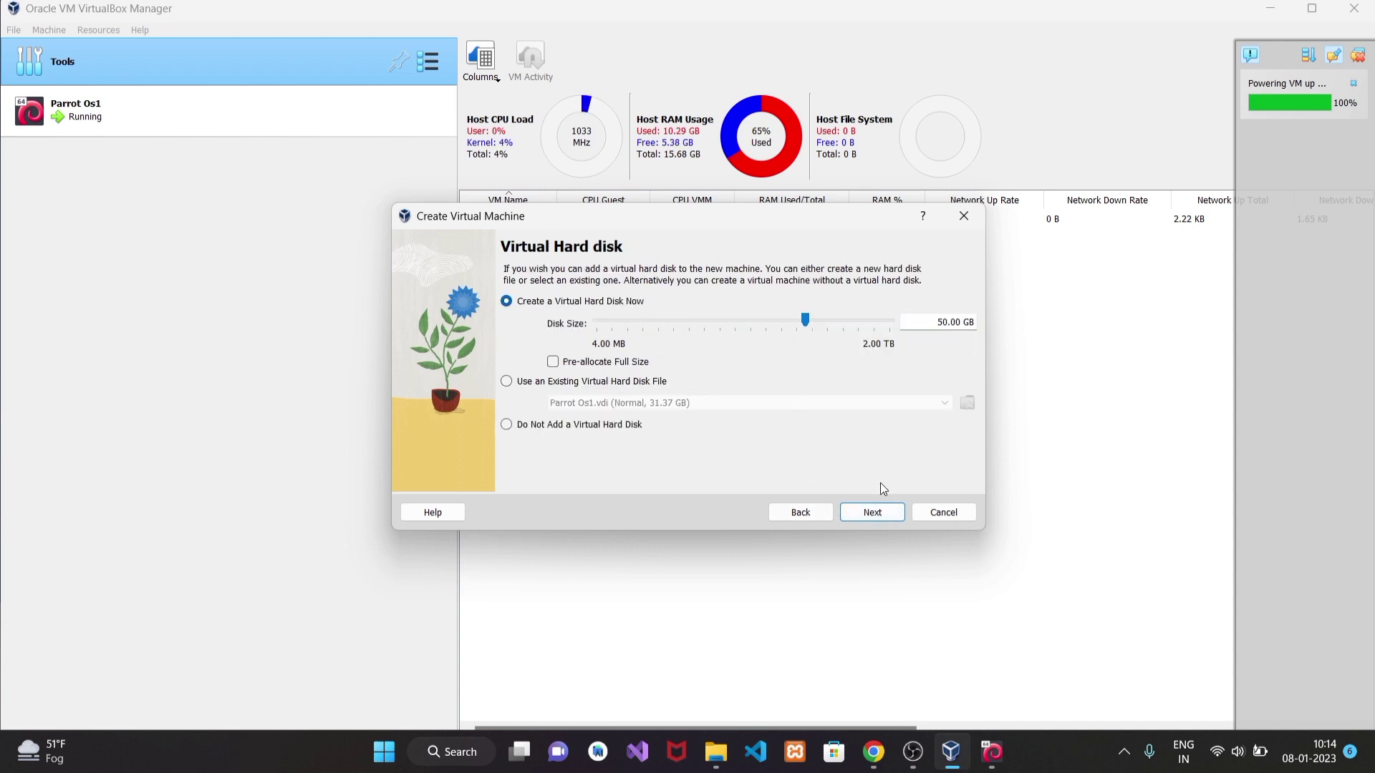
{"action": "left_click", "coordinate": [871, 516]}
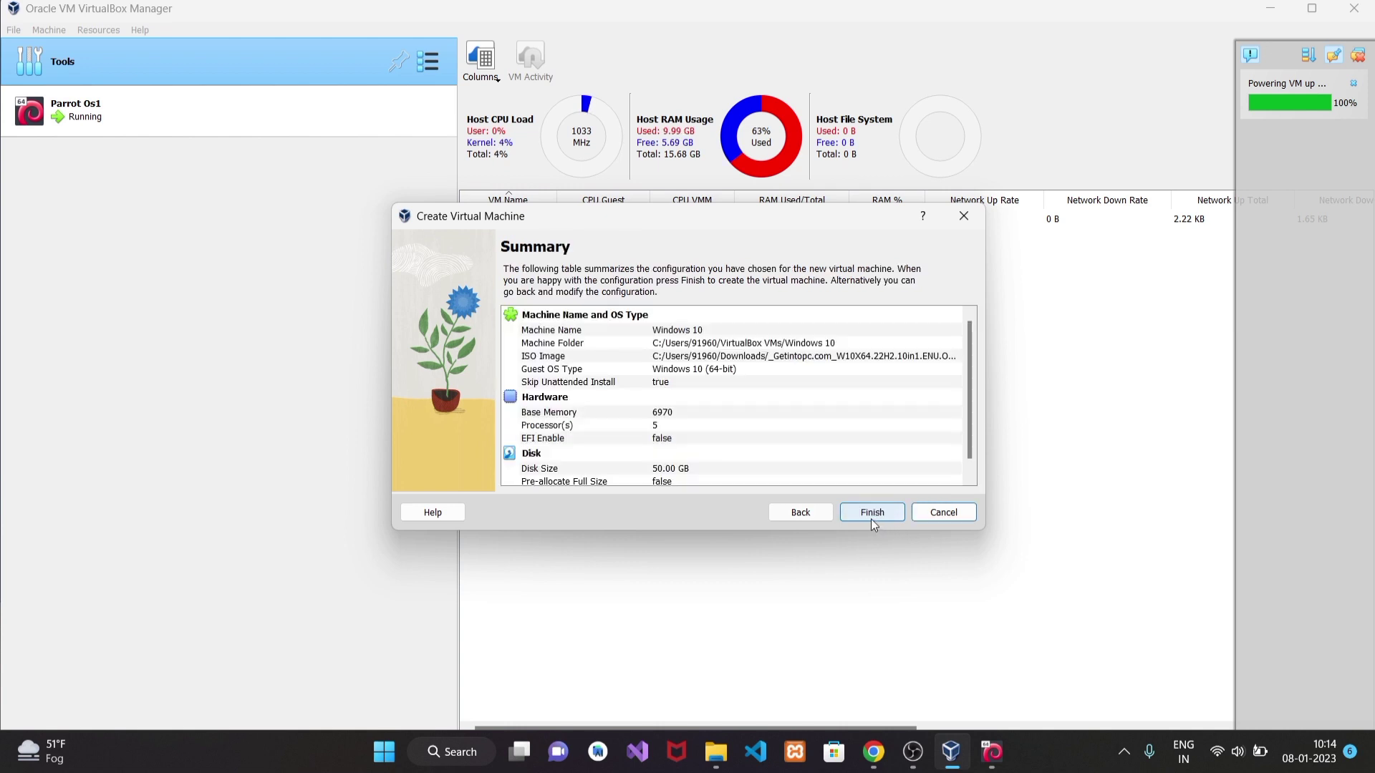
{"action": "left_click", "coordinate": [871, 517]}
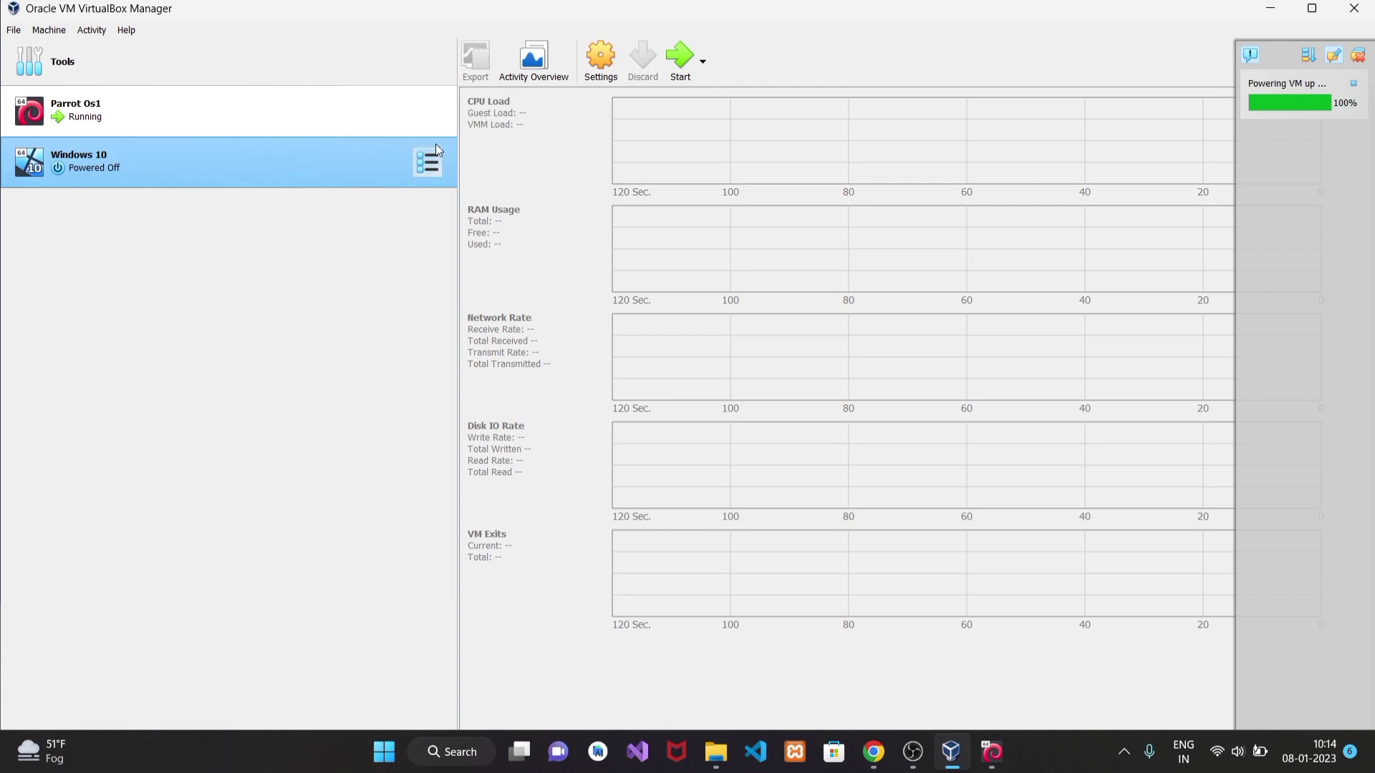
Step: Start the Windows 10 virtual machine
{"action": "left_click", "coordinate": [673, 79]}
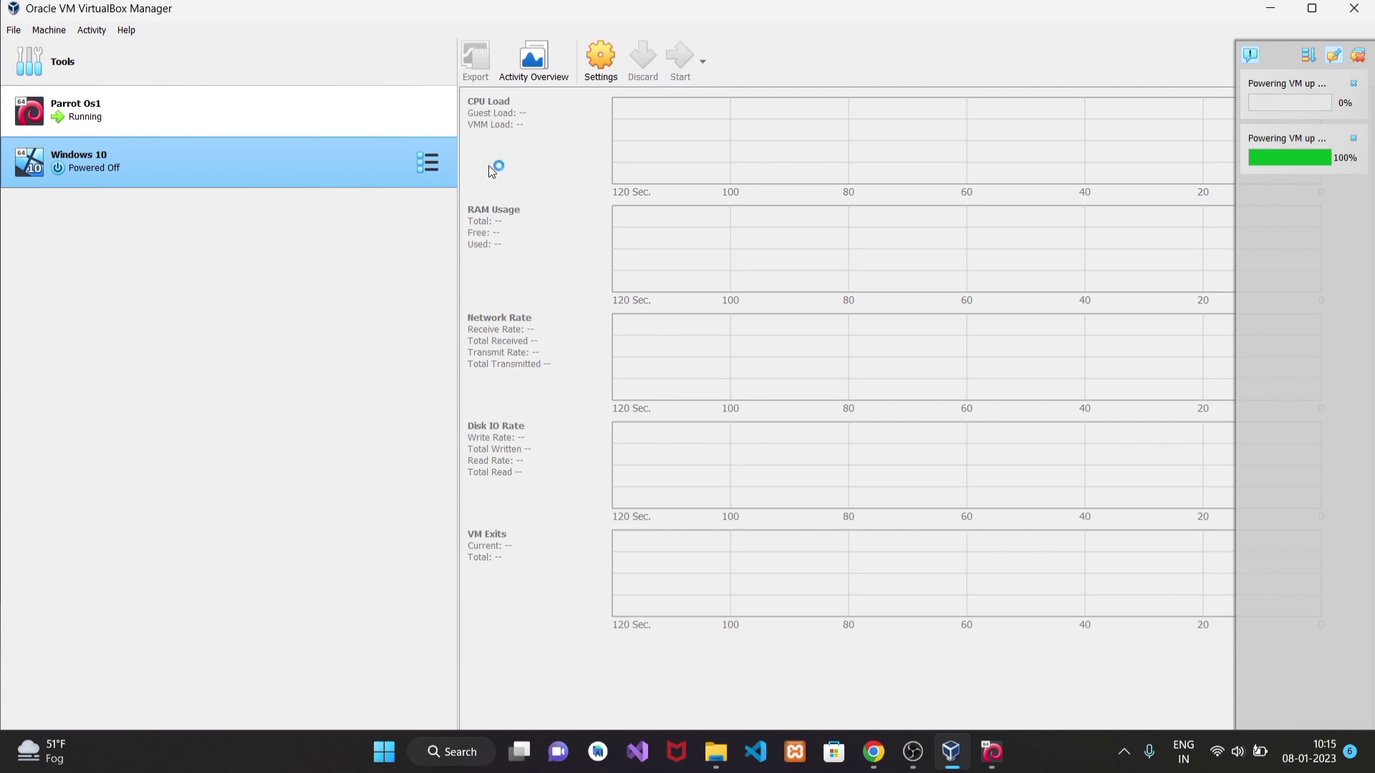
{"action": "left_click", "coordinate": [1311, 19]}
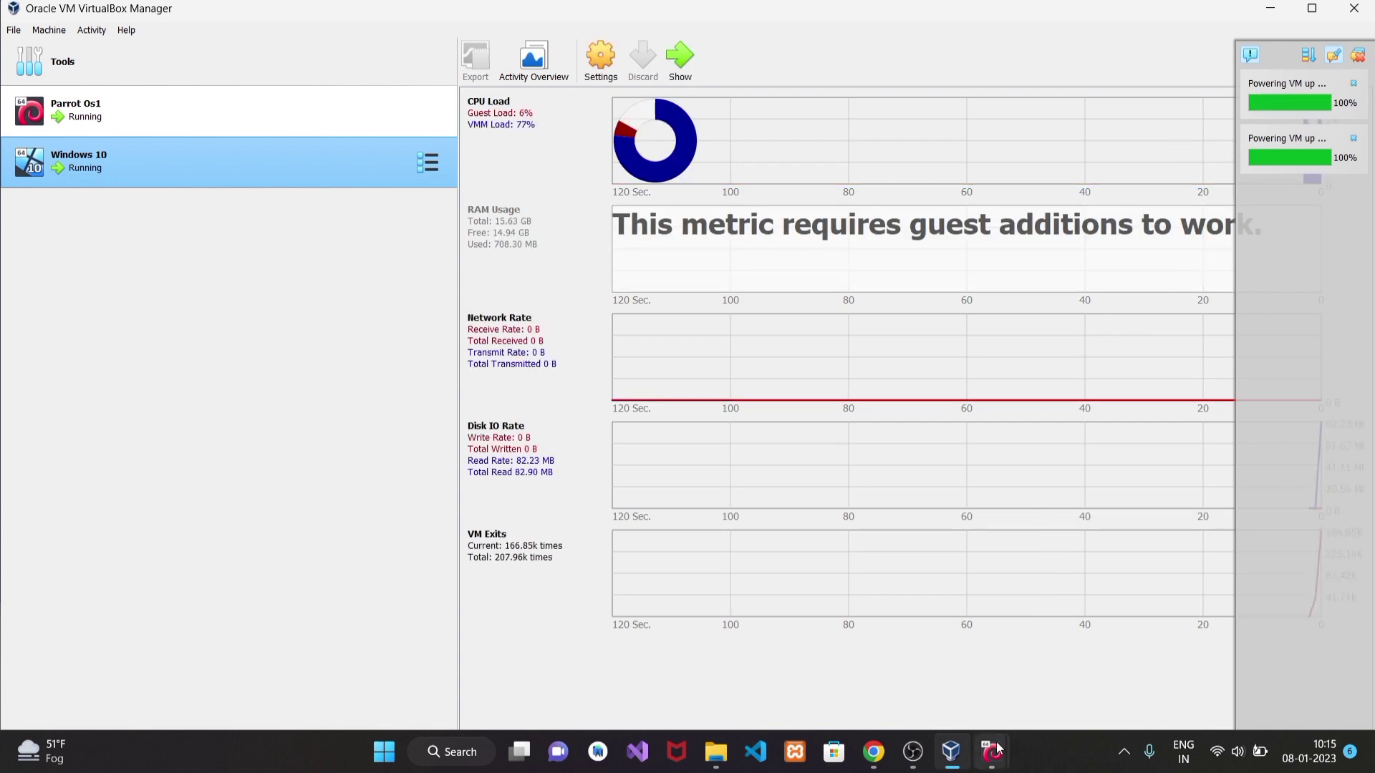
Step: Close the Parrot Os1 virtual machine by powering it off
{"action": "mouse_move", "coordinate": [998, 748]}
{"action": "mouse_move", "coordinate": [1033, 659]}
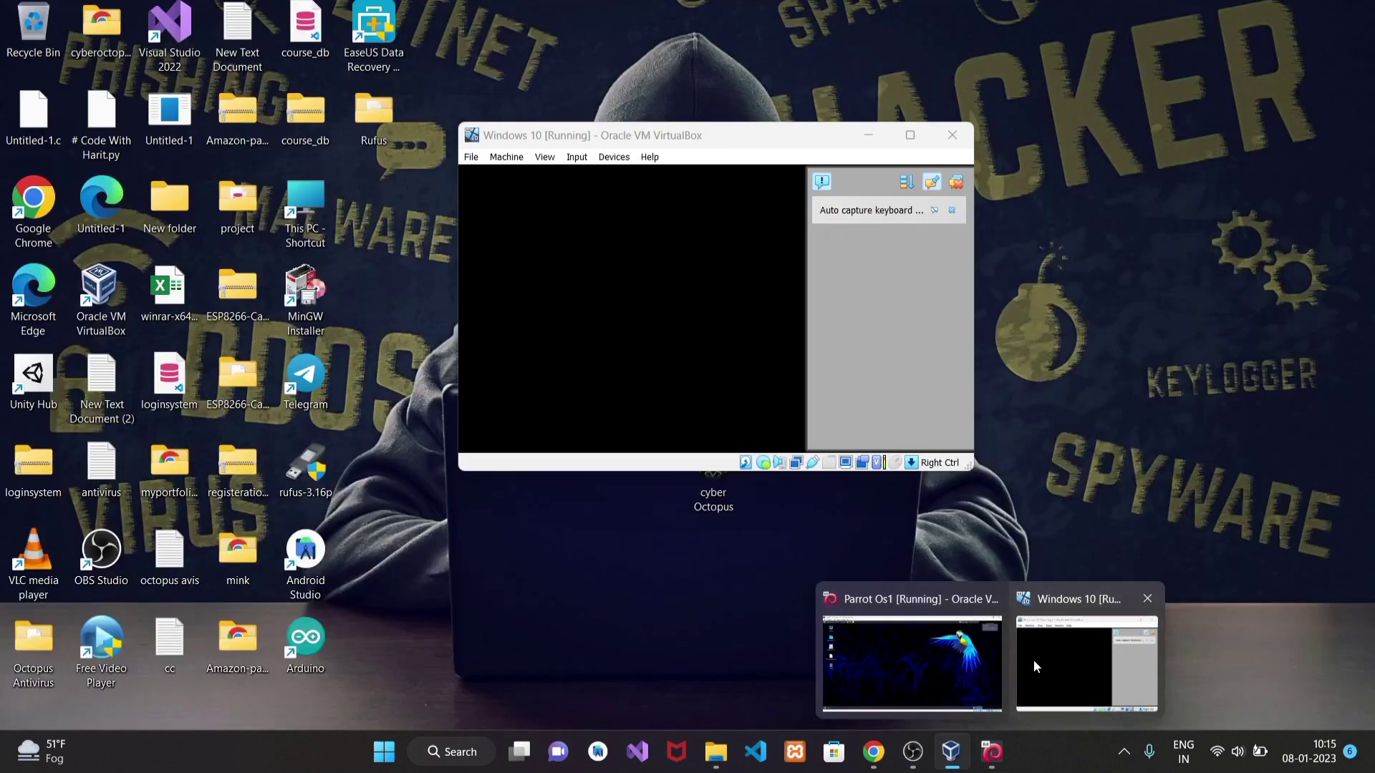
{"action": "mouse_move", "coordinate": [1003, 587]}
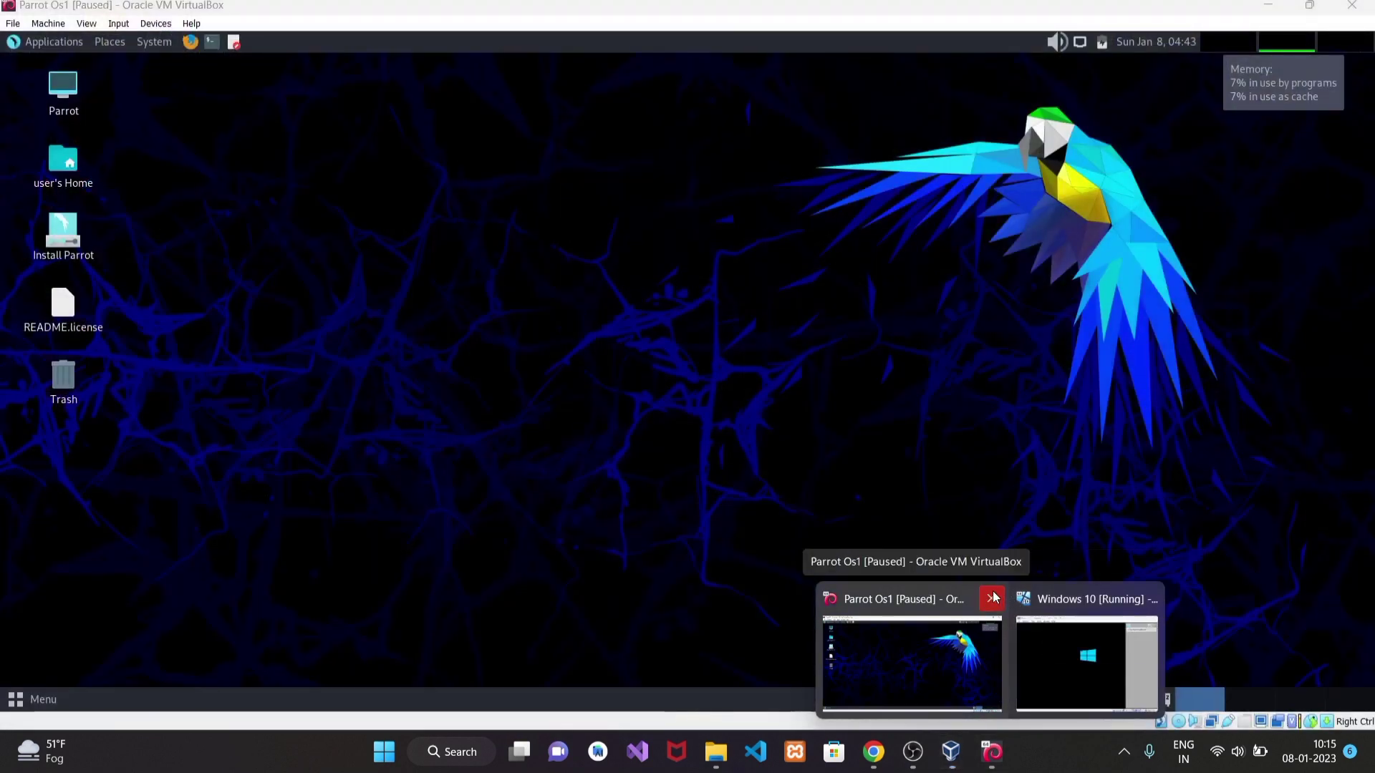
{"action": "left_click", "coordinate": [992, 598]}
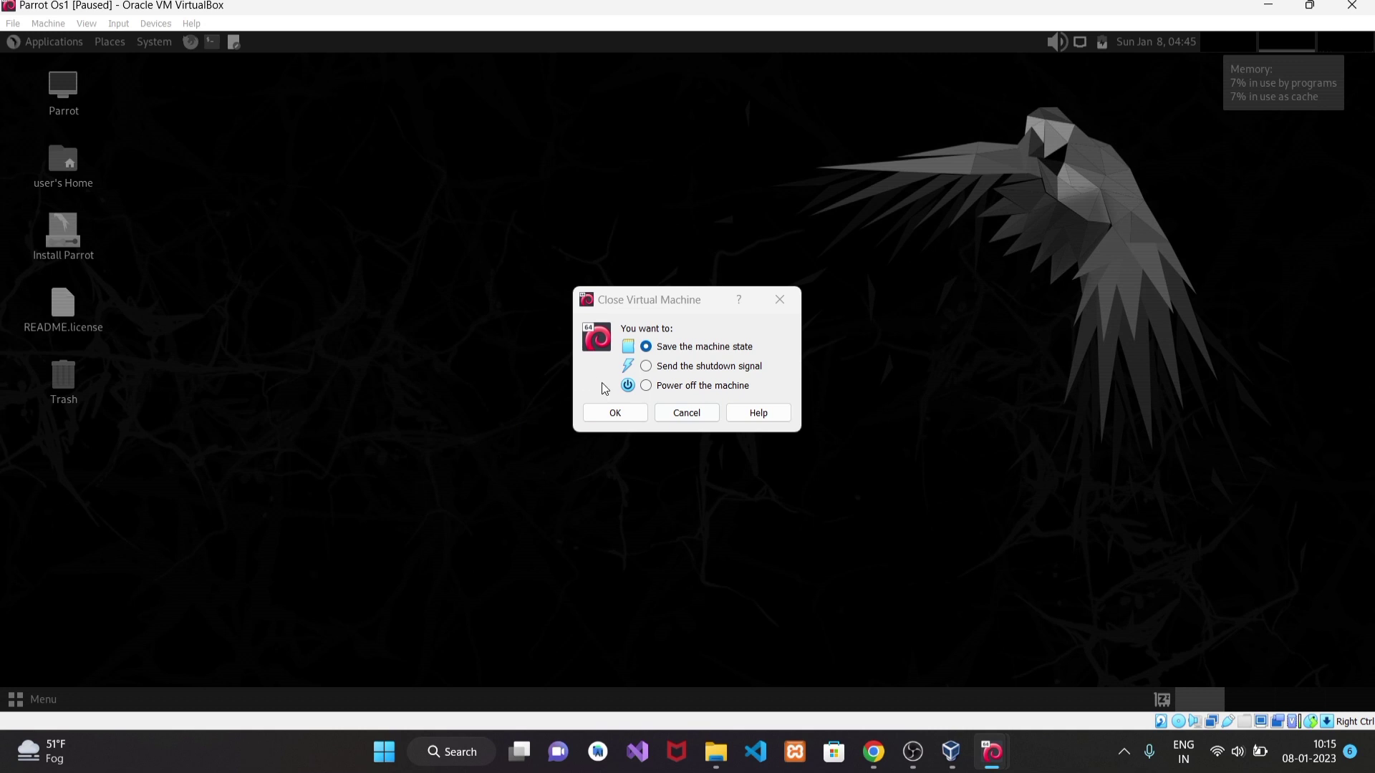
{"action": "left_click", "coordinate": [644, 388]}
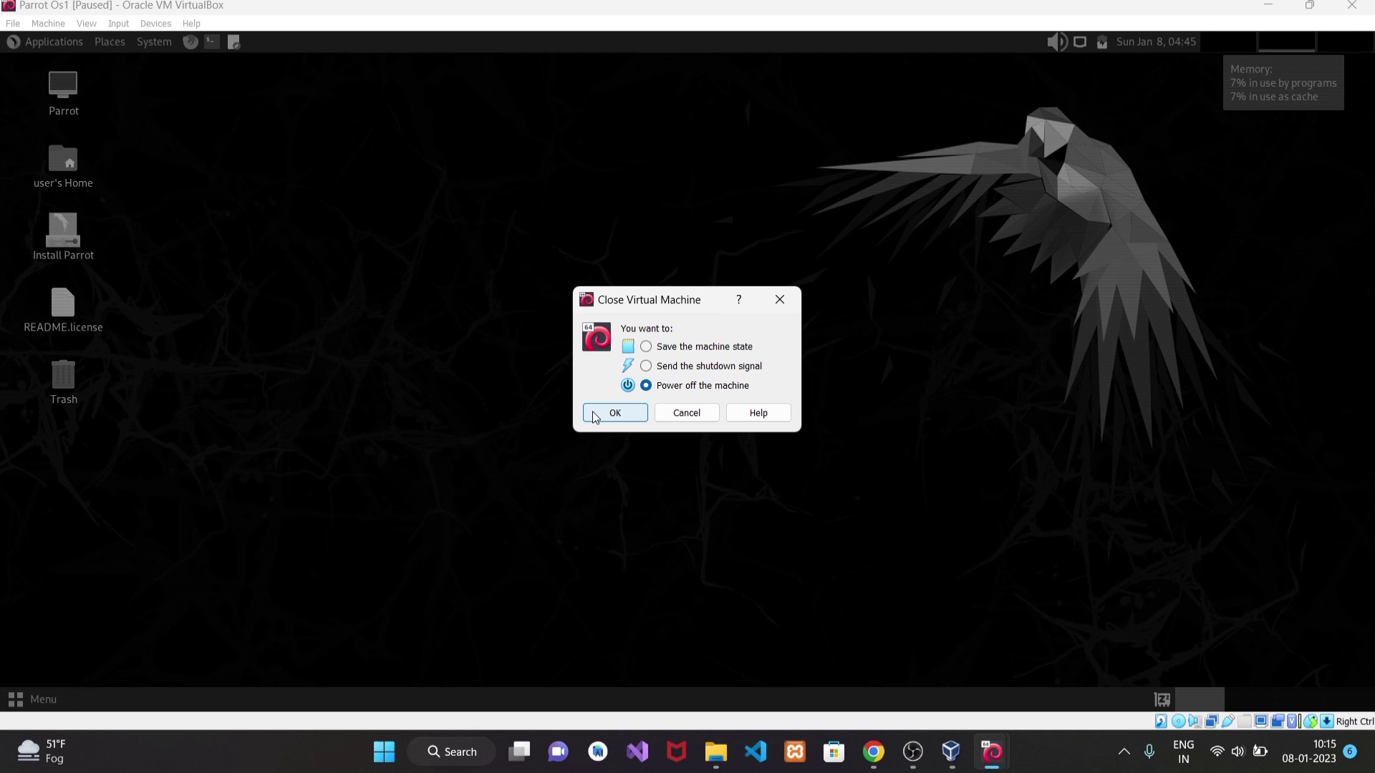
{"action": "left_click", "coordinate": [594, 415]}
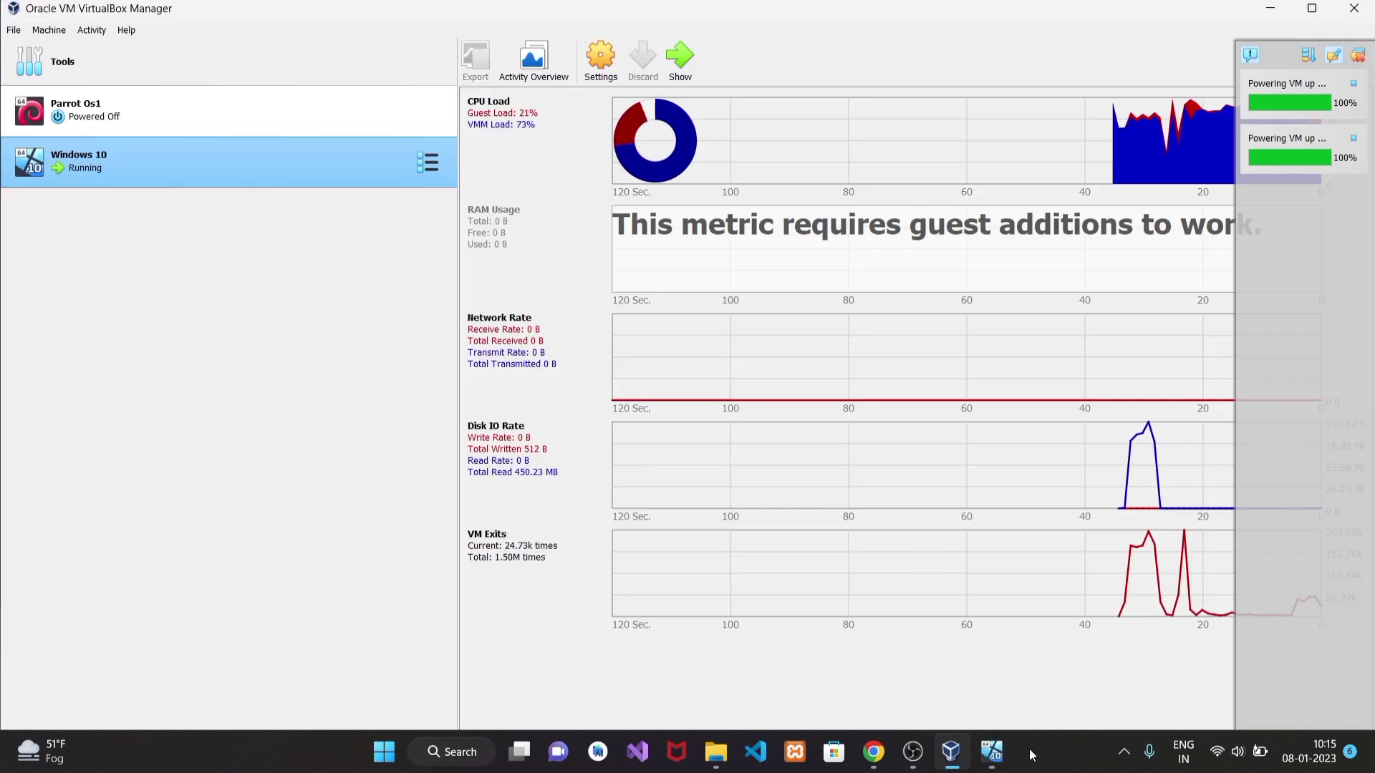
Step: In the Windows 10 machine, dismiss the notifications and start the installation with English (United States) and the US keyboard
{"action": "left_click", "coordinate": [991, 752]}
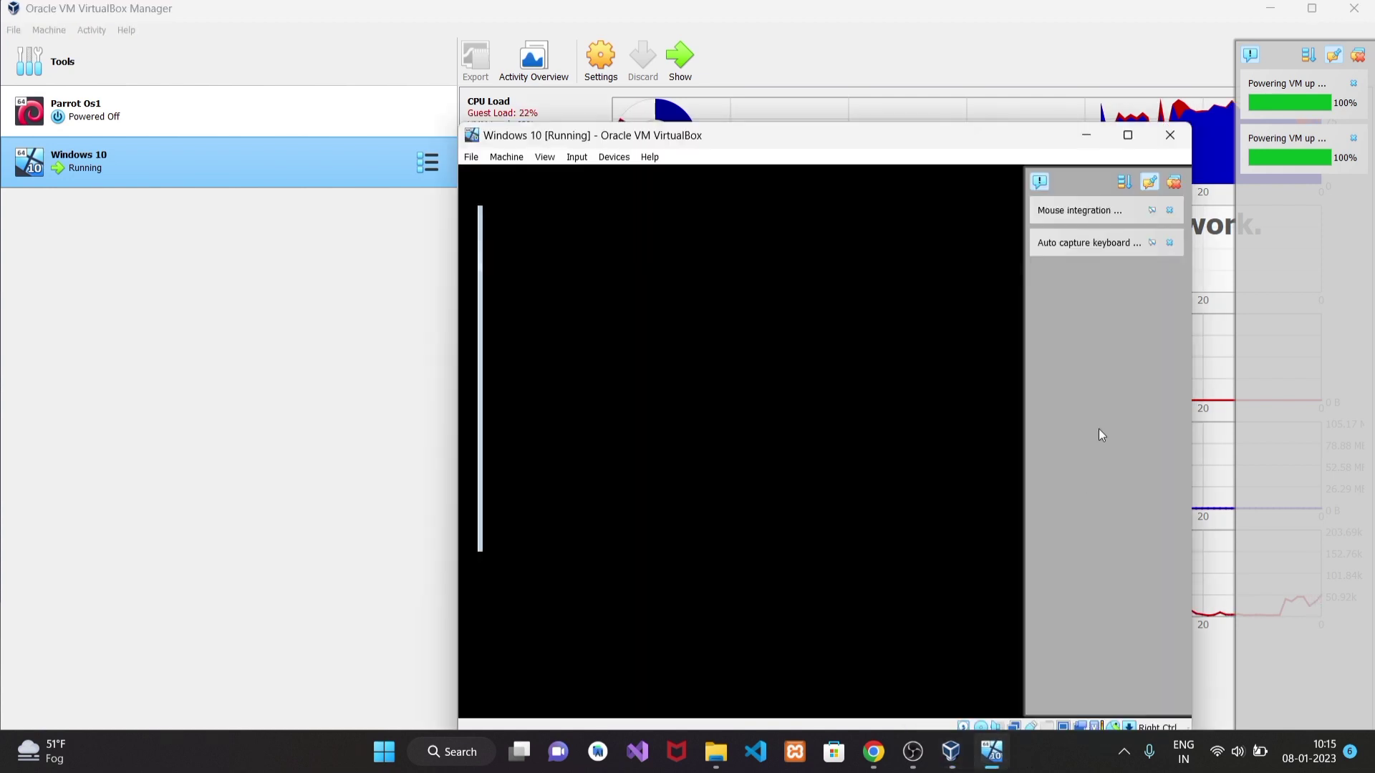
{"action": "left_click", "coordinate": [1173, 182]}
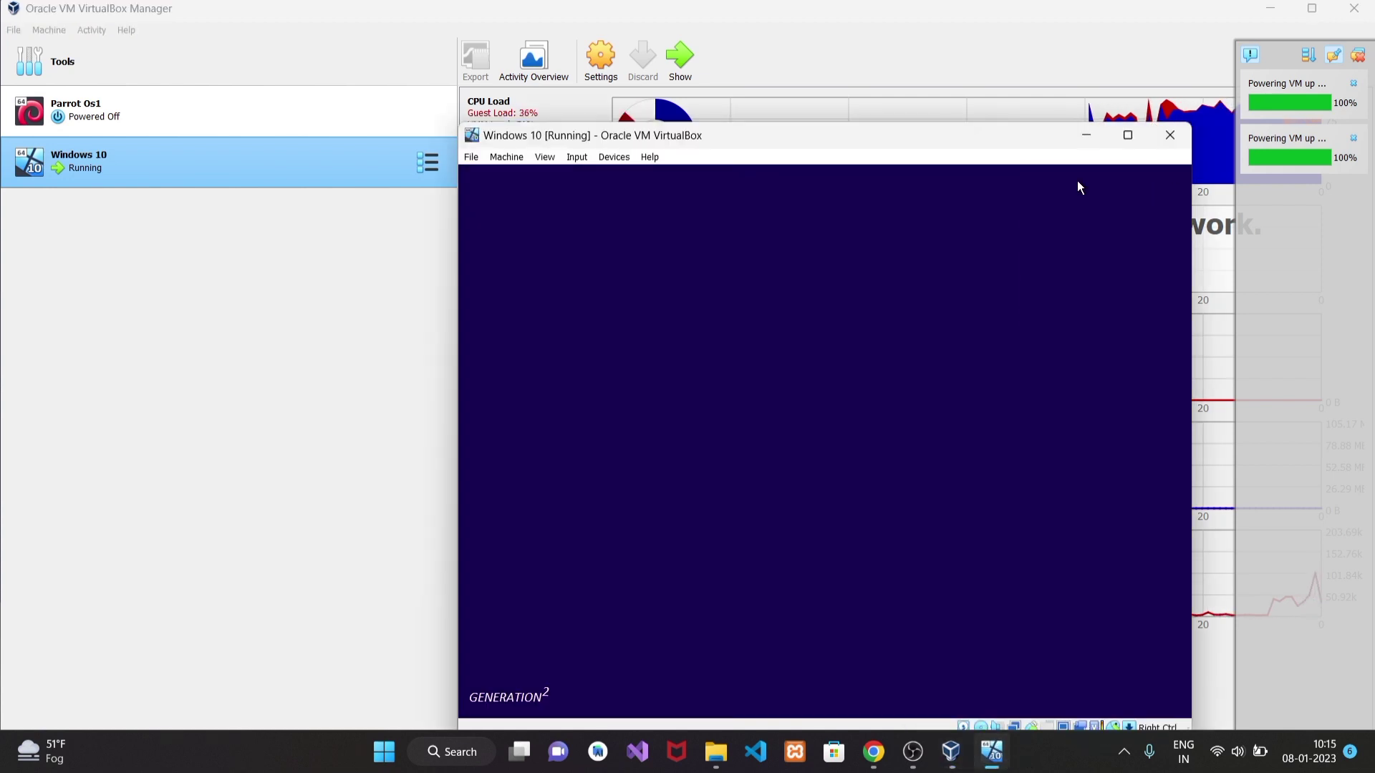
{"action": "left_click_drag", "start_coordinate": [988, 134], "coordinate": [935, 30]}
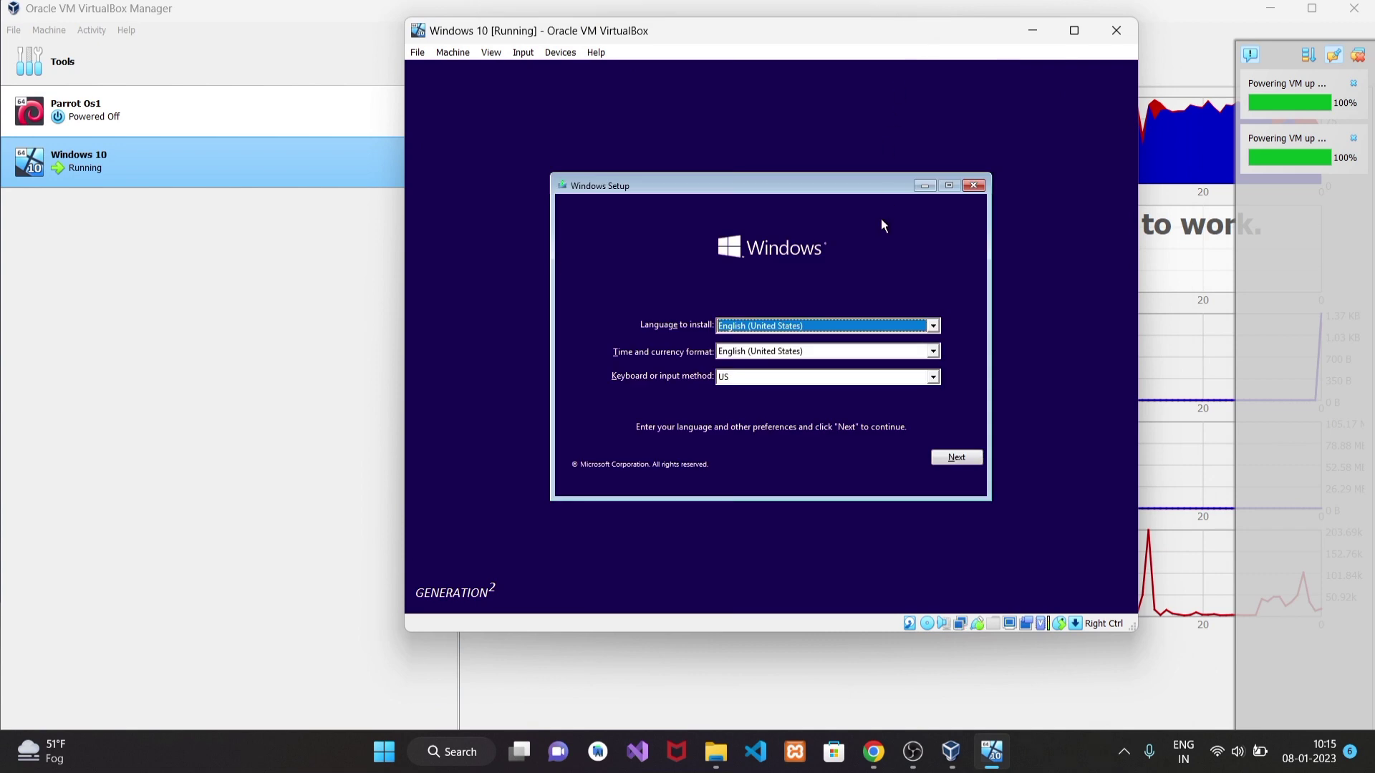
{"action": "left_click", "coordinate": [966, 454]}
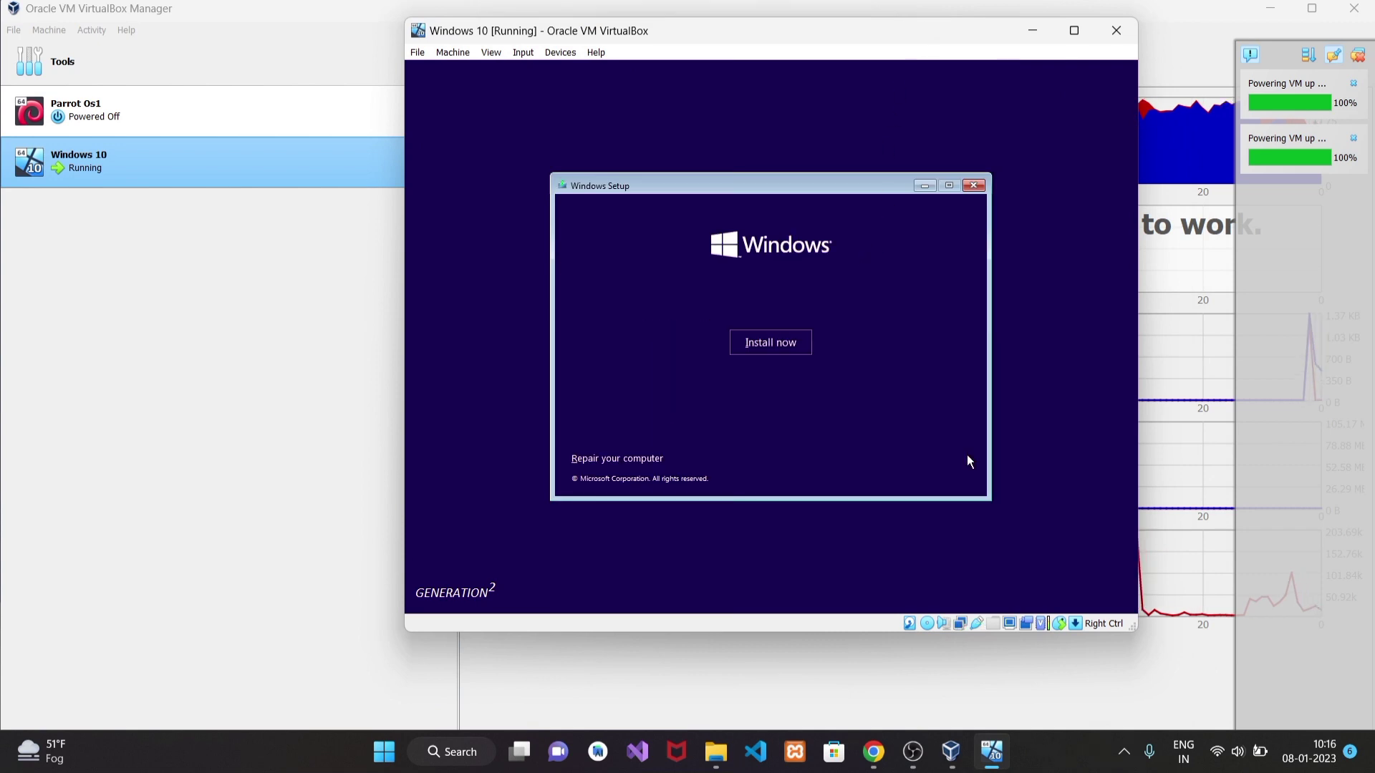
{"action": "left_click", "coordinate": [791, 350]}
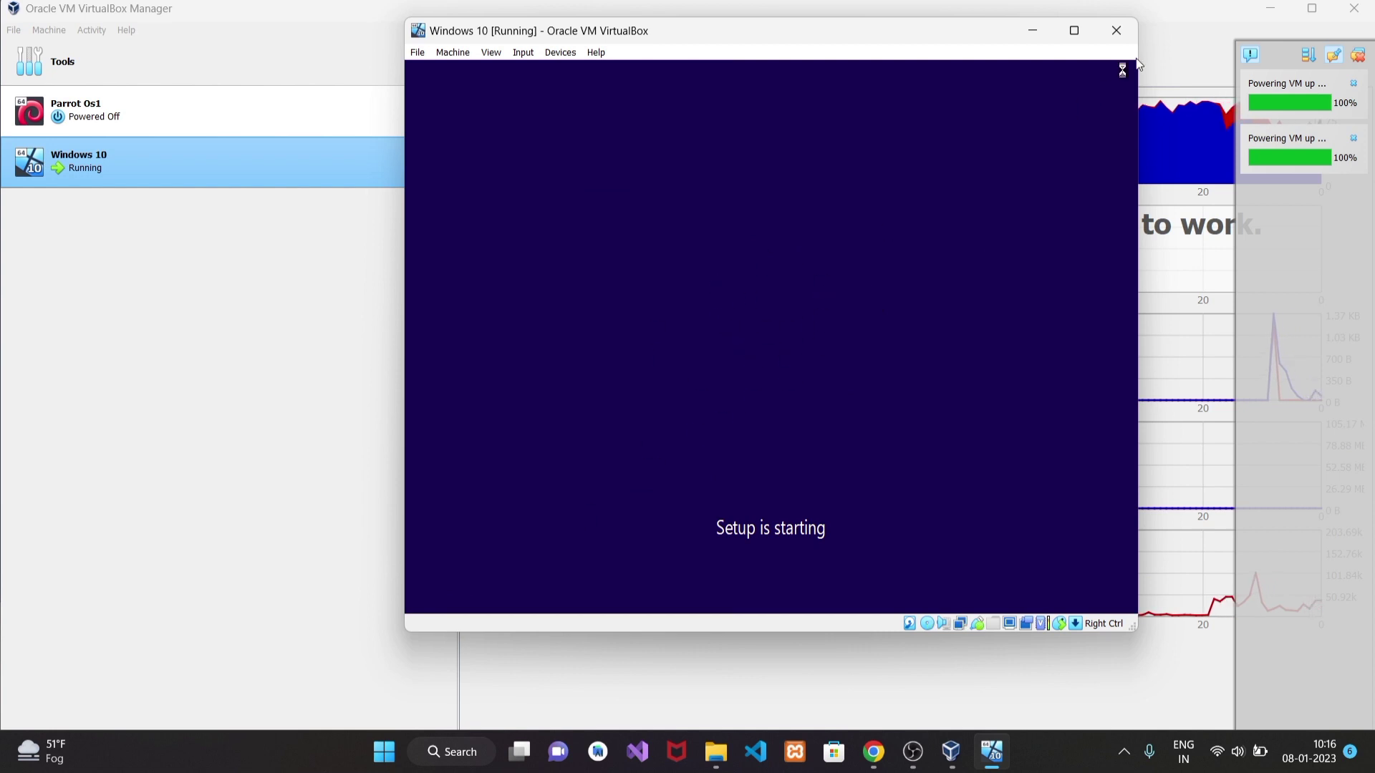
Step: Minimize the VirtualBox Manager window and refresh the host desktop
{"action": "left_click", "coordinate": [1278, 12]}
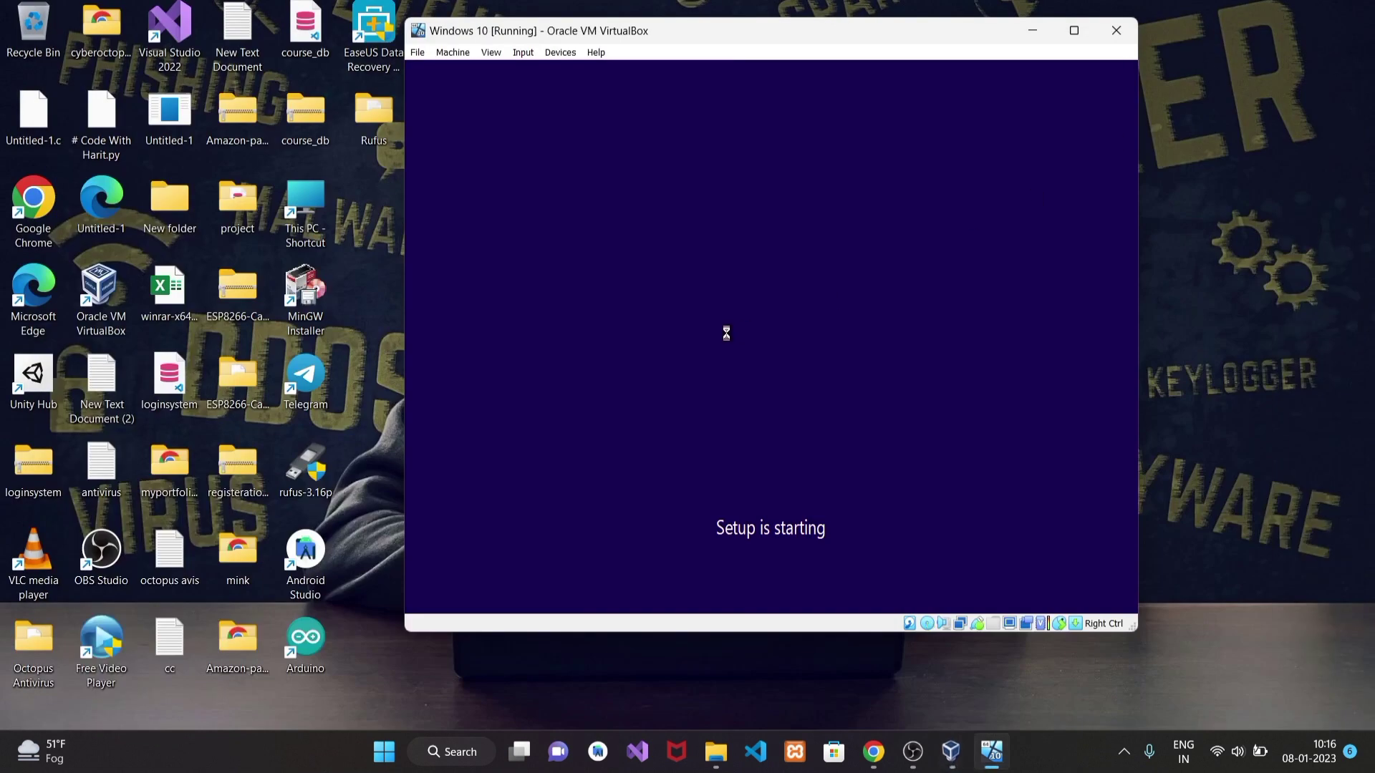
{"action": "right_click", "coordinate": [1333, 345]}
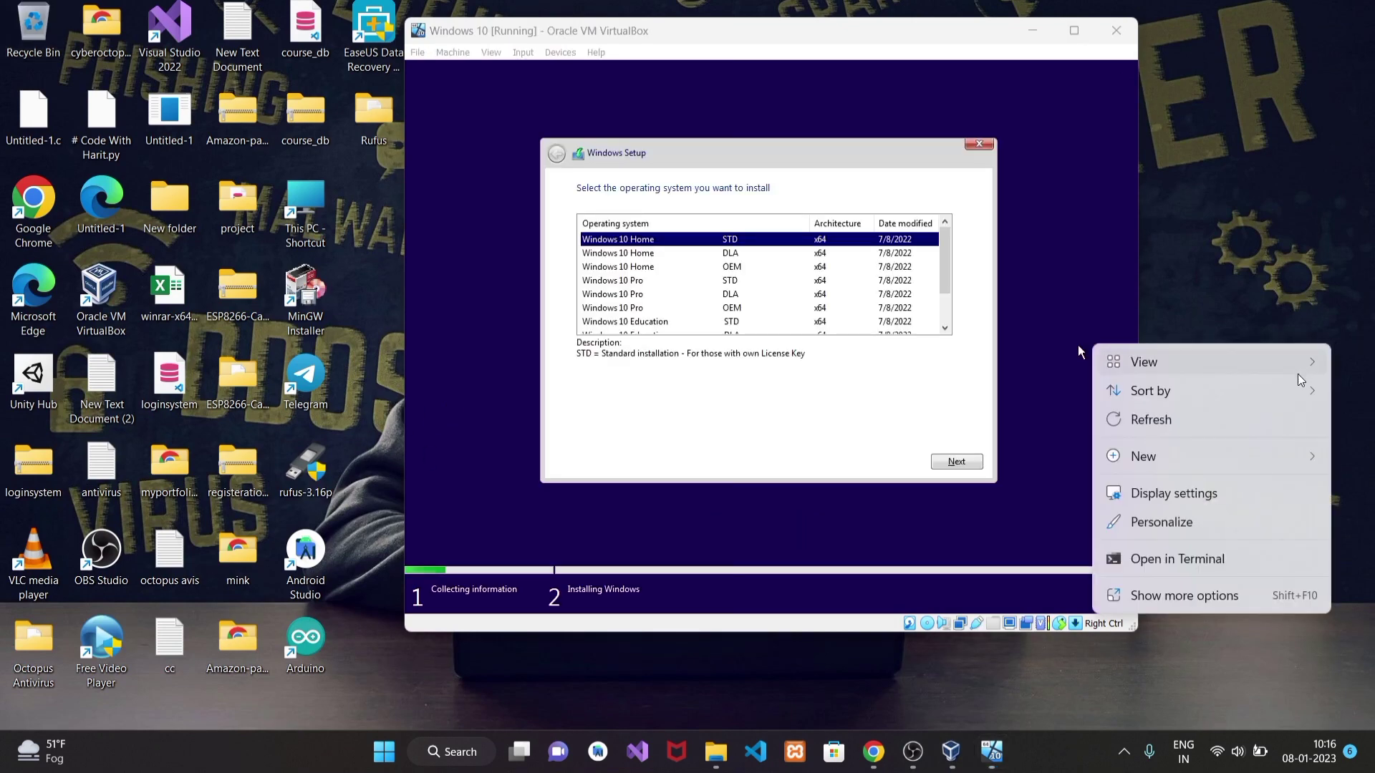
{"action": "left_click", "coordinate": [1238, 420]}
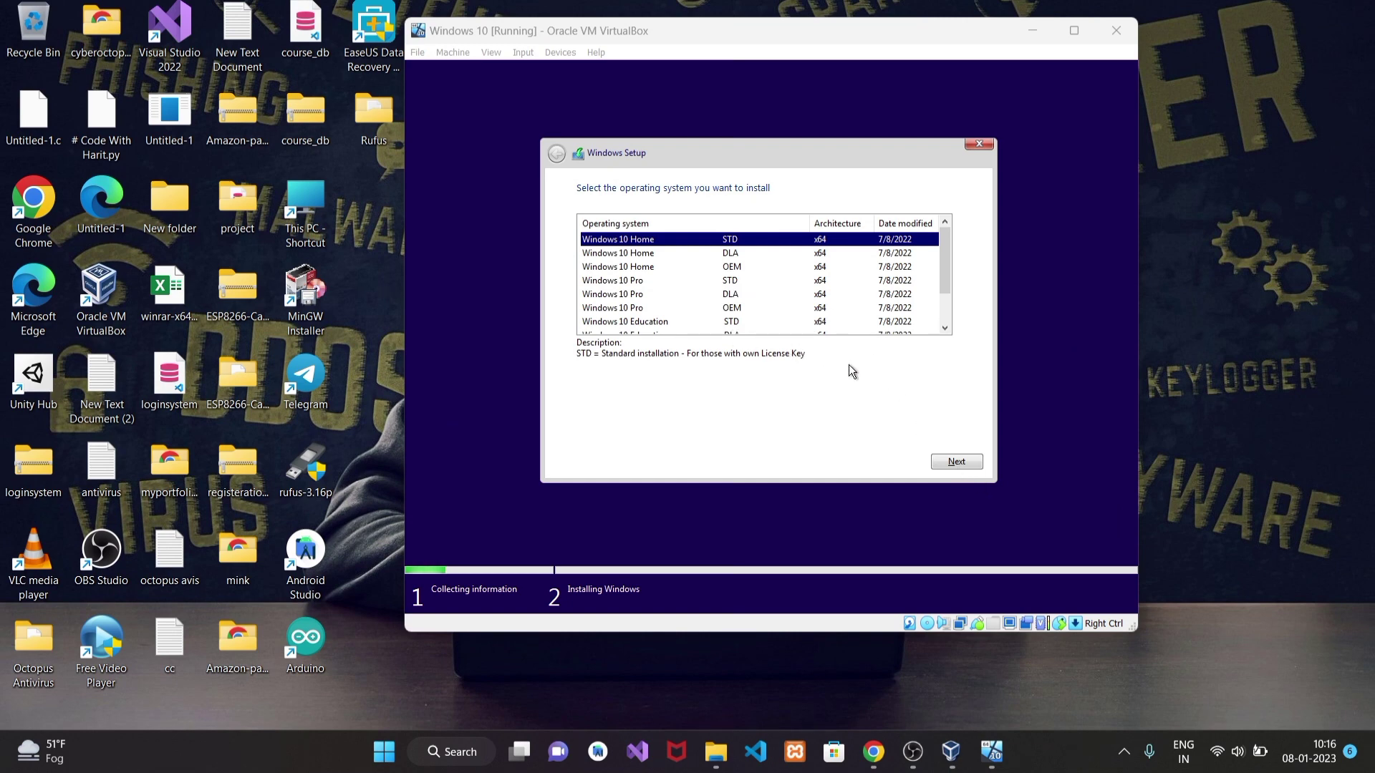
Step: Choose Windows 10 Home STD, accept the license terms and start a custom installation on Drive 0 Unallocated Space
{"action": "left_click", "coordinate": [952, 459]}
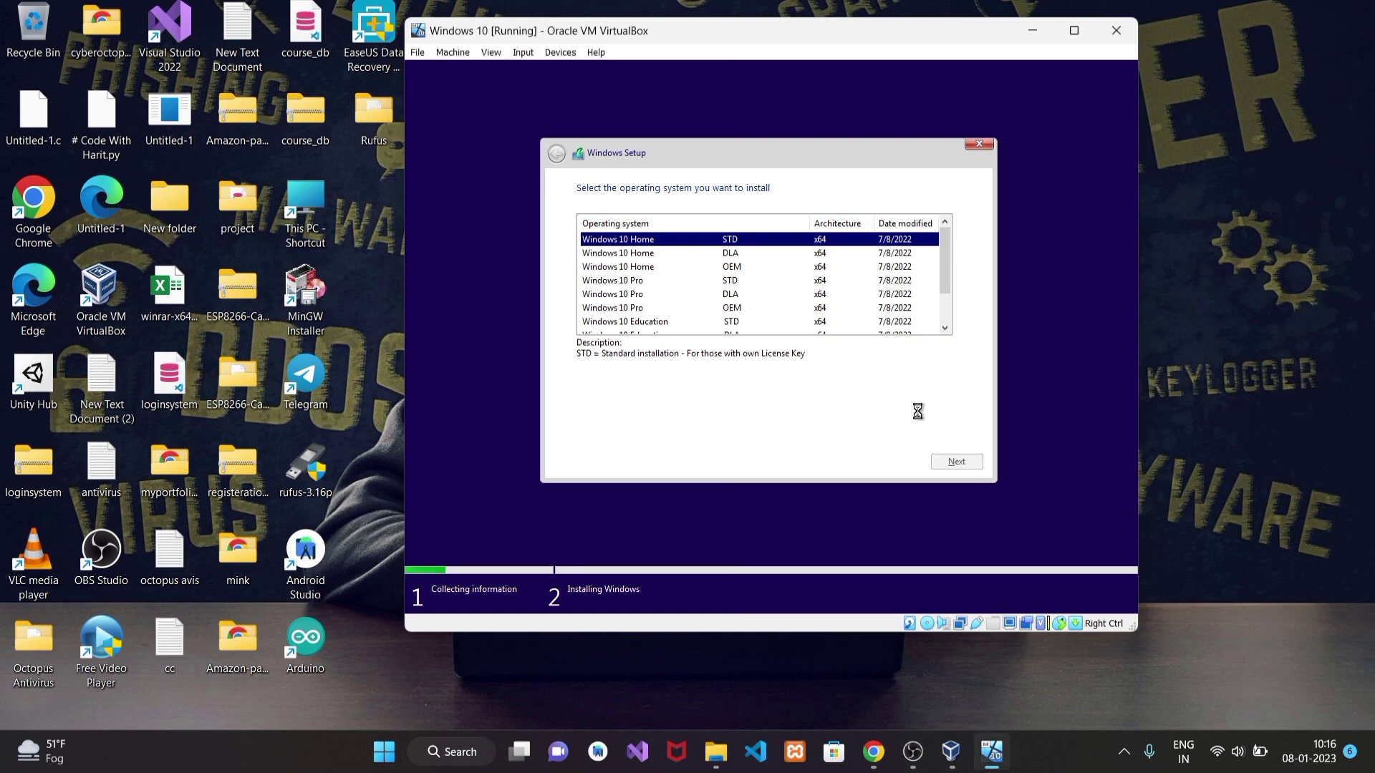
{"action": "left_click", "coordinate": [581, 428]}
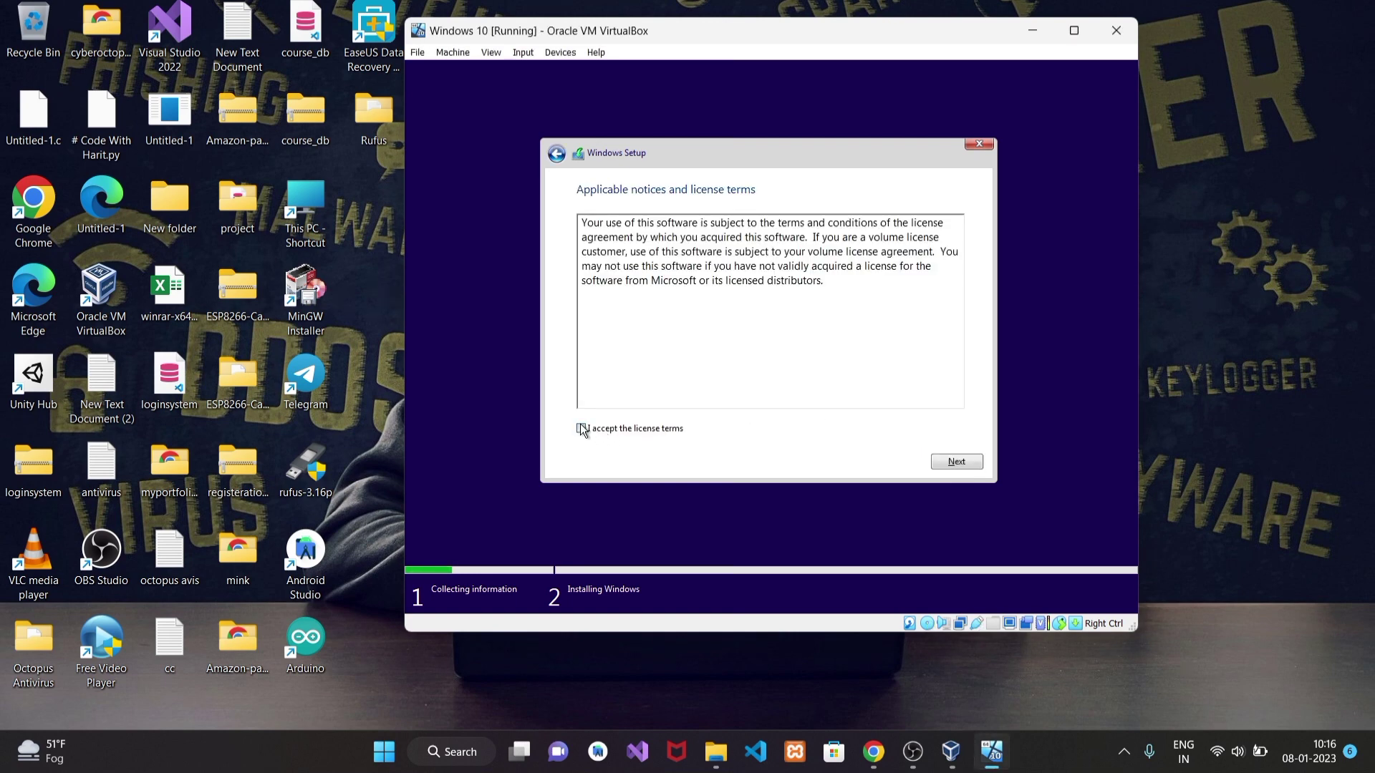
{"action": "left_click", "coordinate": [960, 470]}
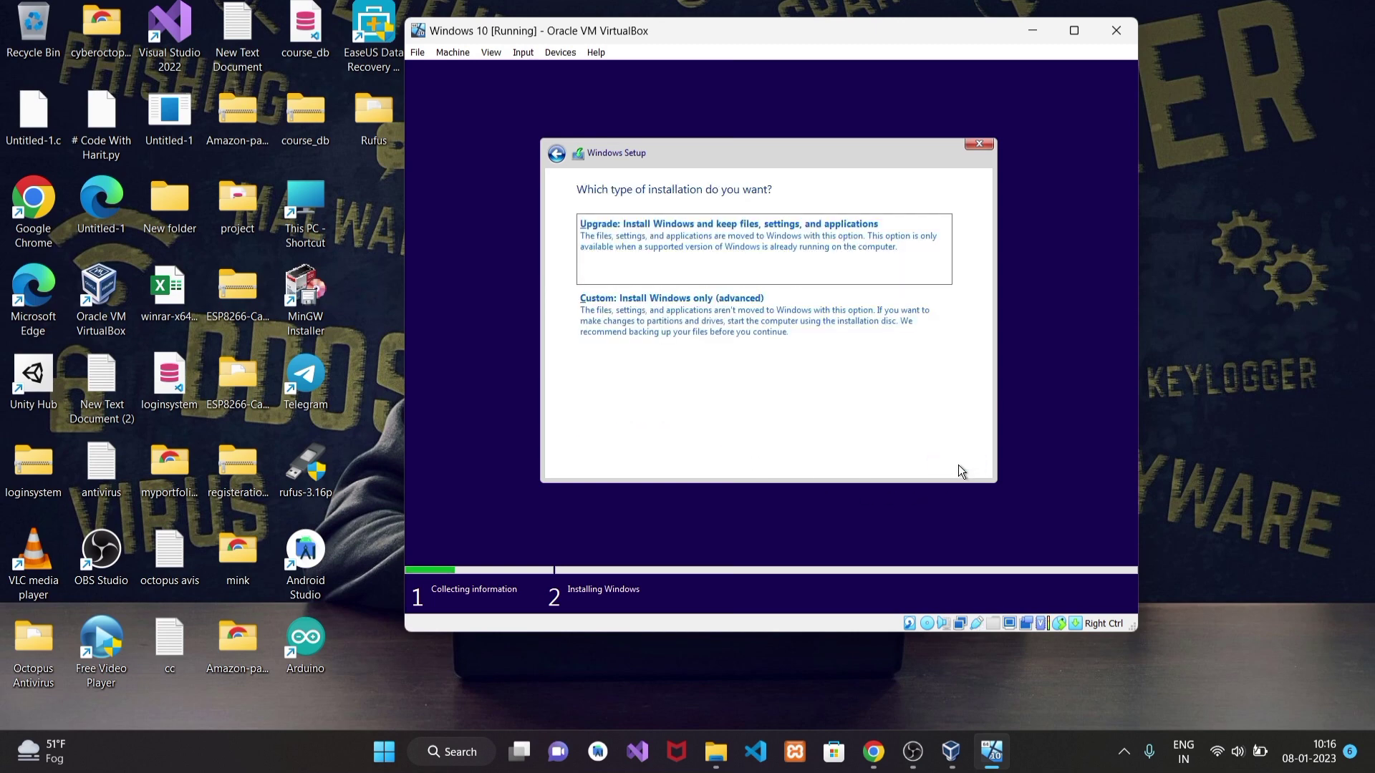
{"action": "left_click", "coordinate": [646, 320]}
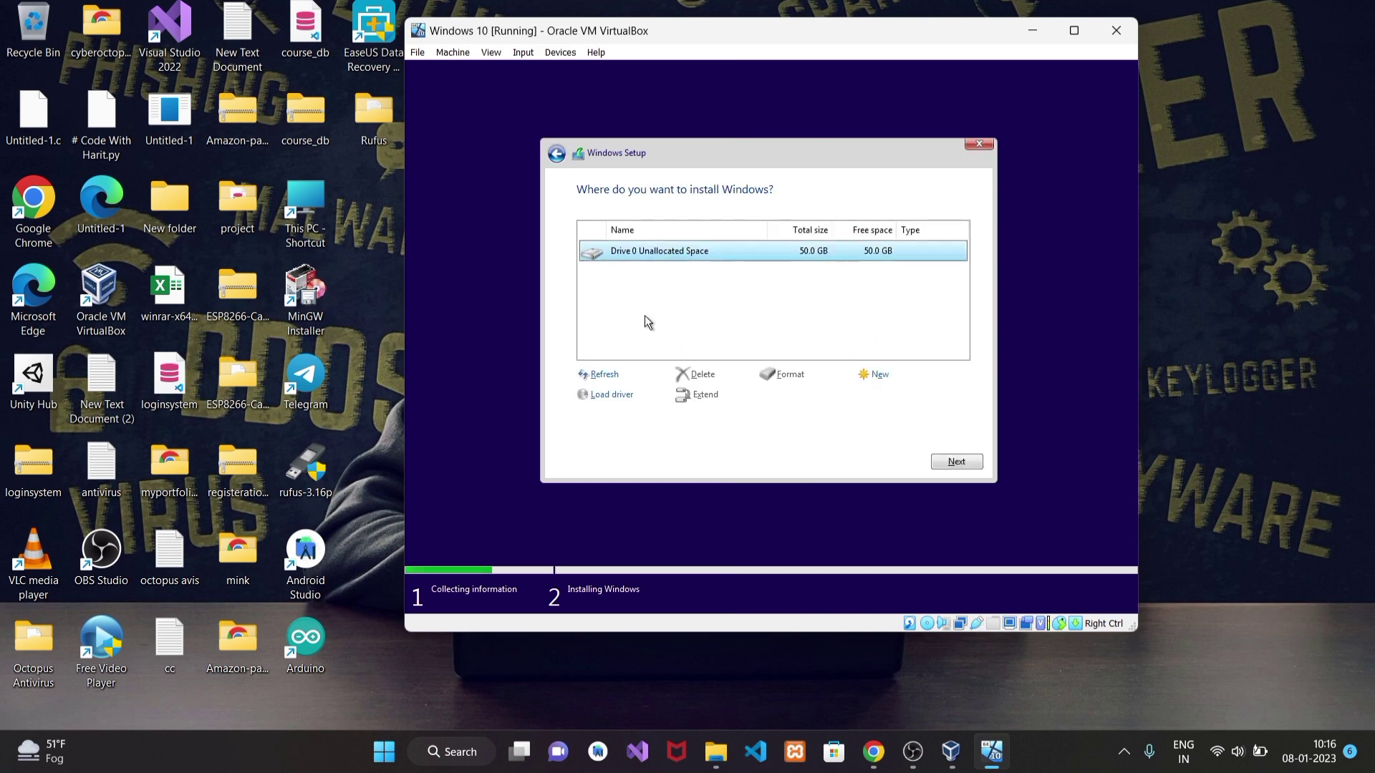
{"action": "left_click", "coordinate": [953, 462]}
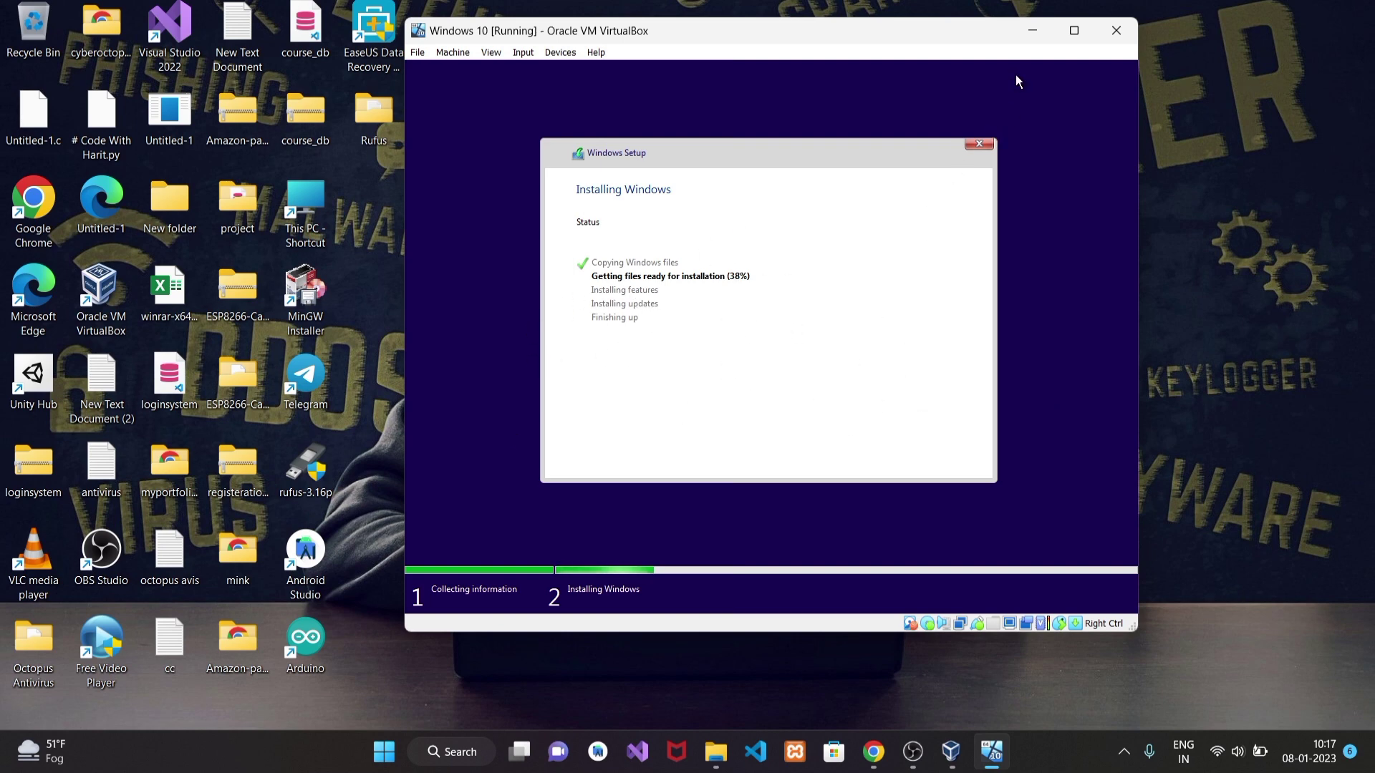
Step: Minimize the Windows 10 machine's window and switch to the CYBER OCTOPUS YouTube channel in Google Chrome
{"action": "left_click", "coordinate": [1030, 31]}
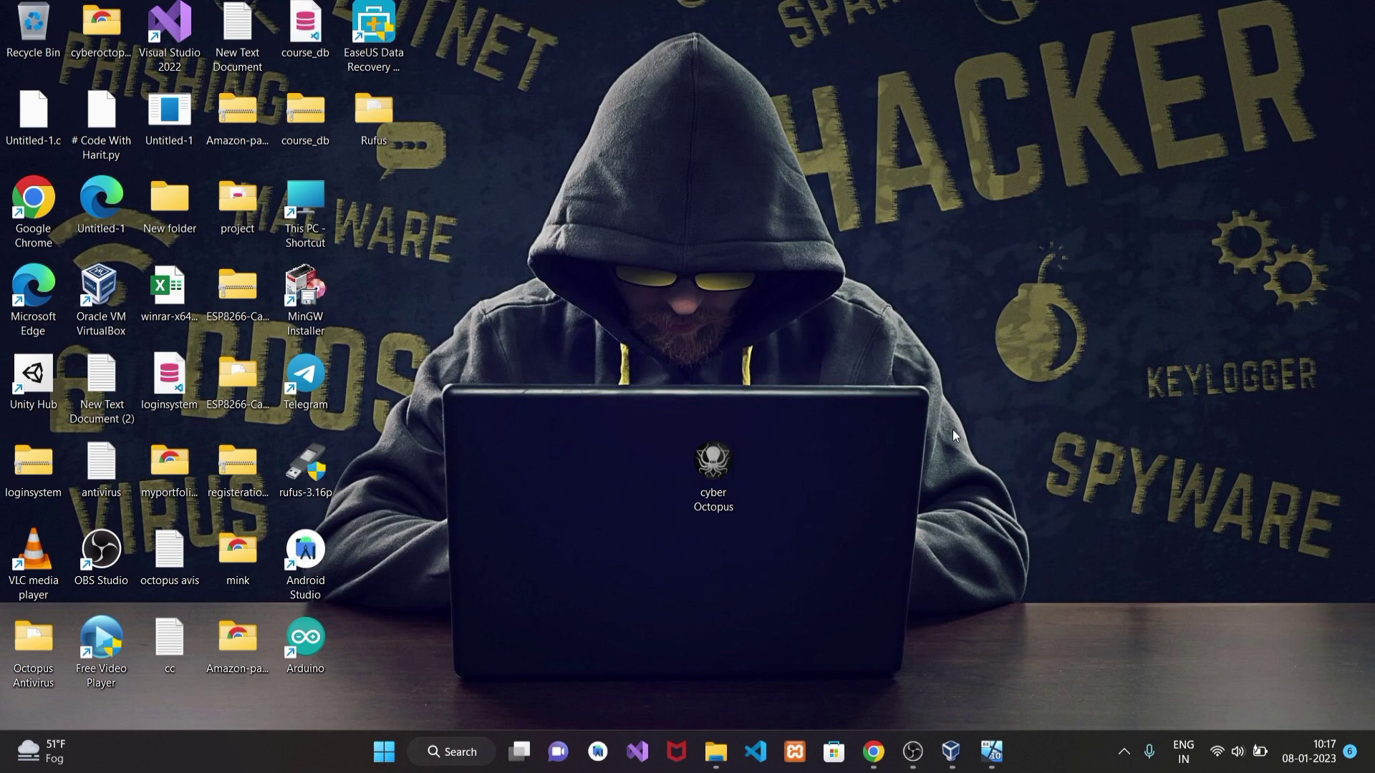
{"action": "mouse_move", "coordinate": [870, 748]}
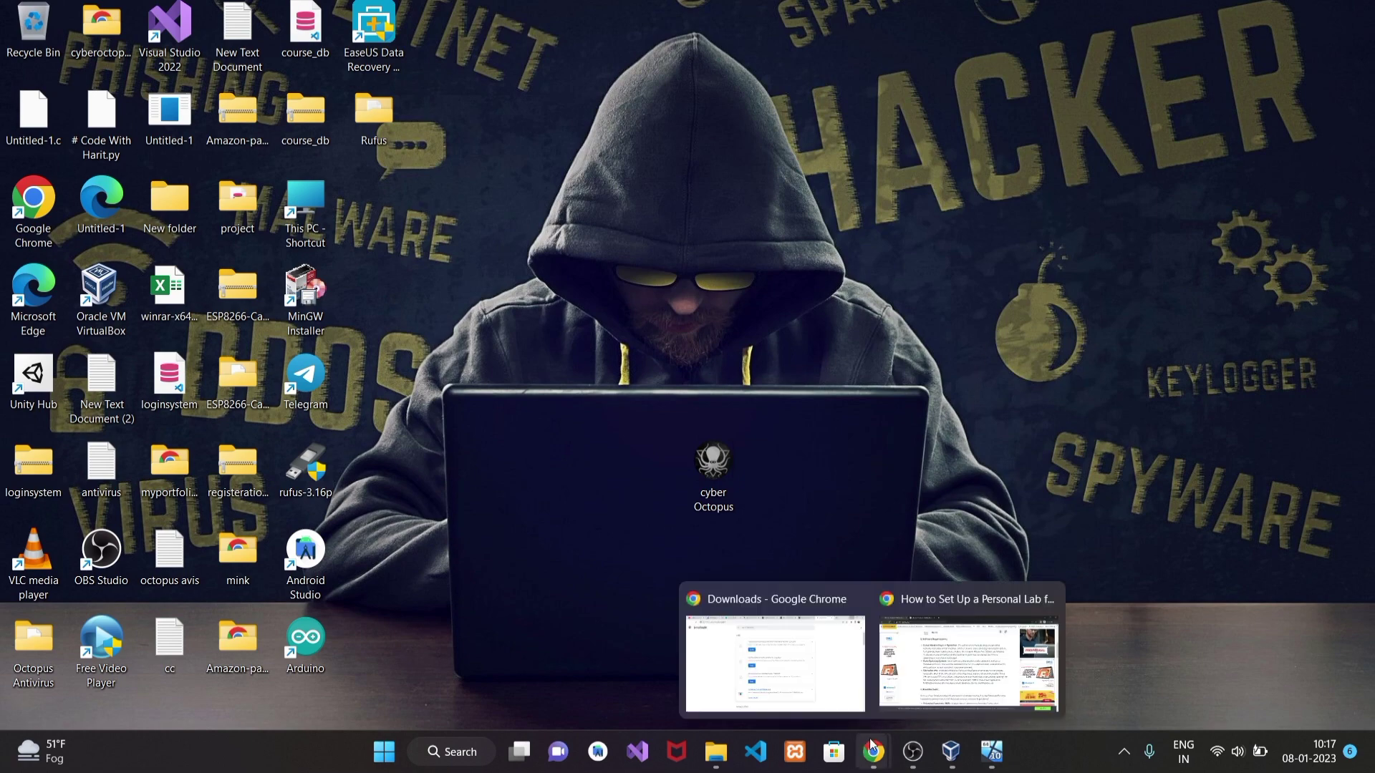
{"action": "left_click", "coordinate": [896, 709]}
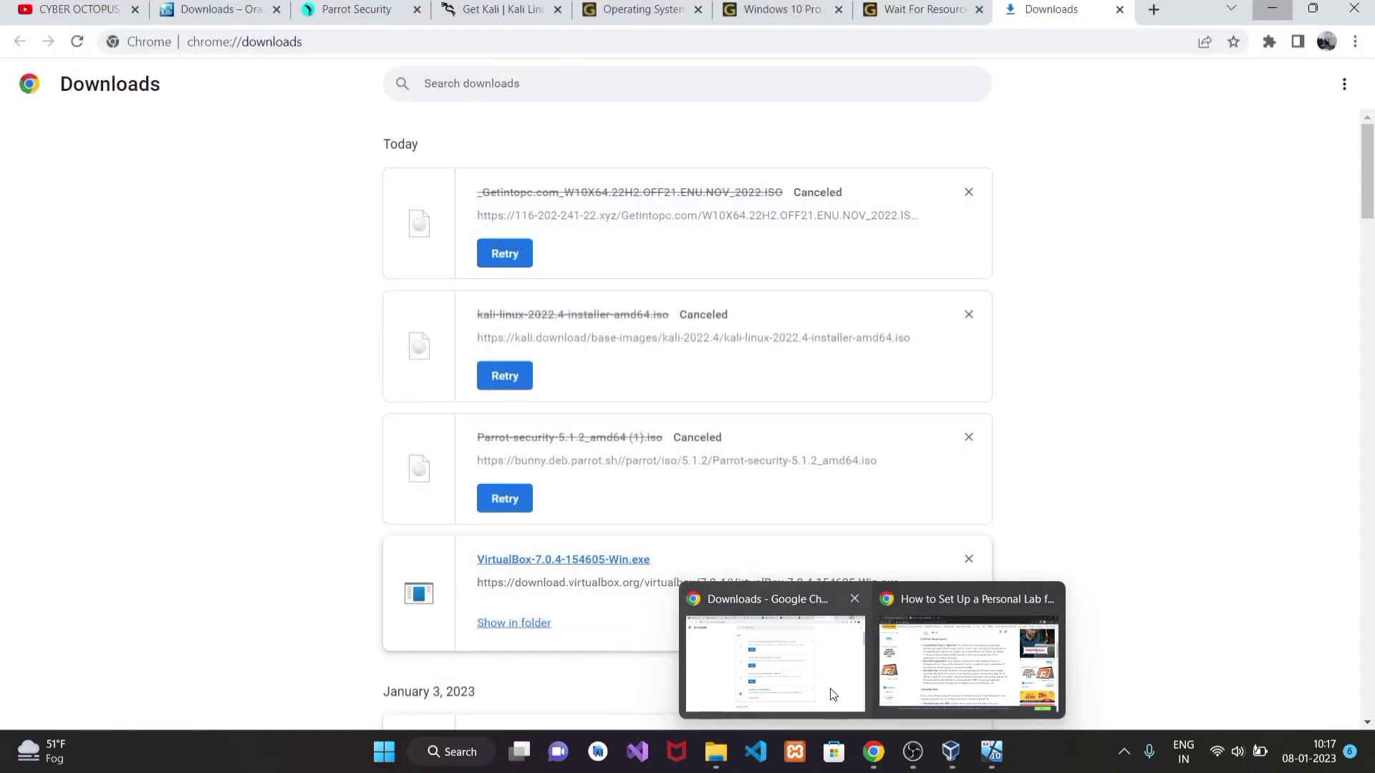
{"action": "left_click", "coordinate": [829, 694]}
{"action": "left_click", "coordinate": [78, 10]}
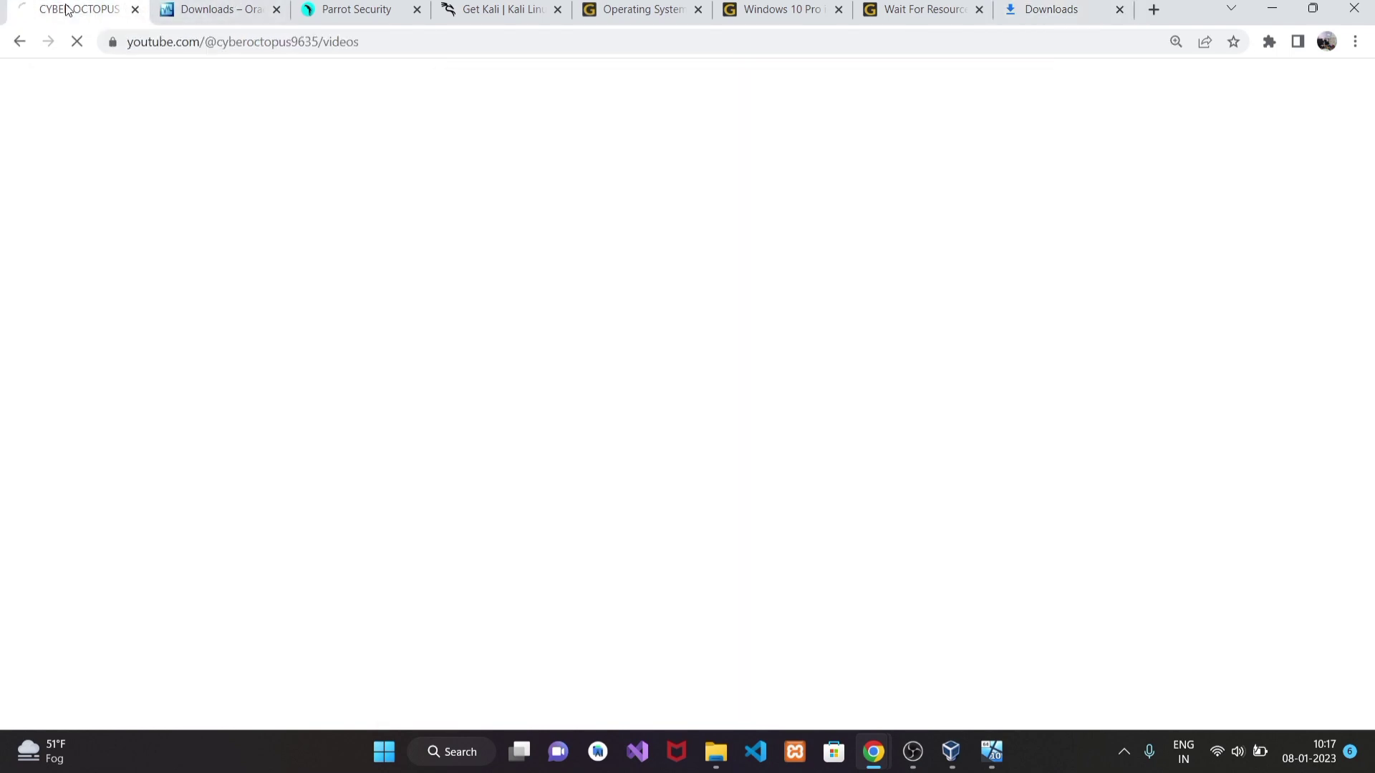